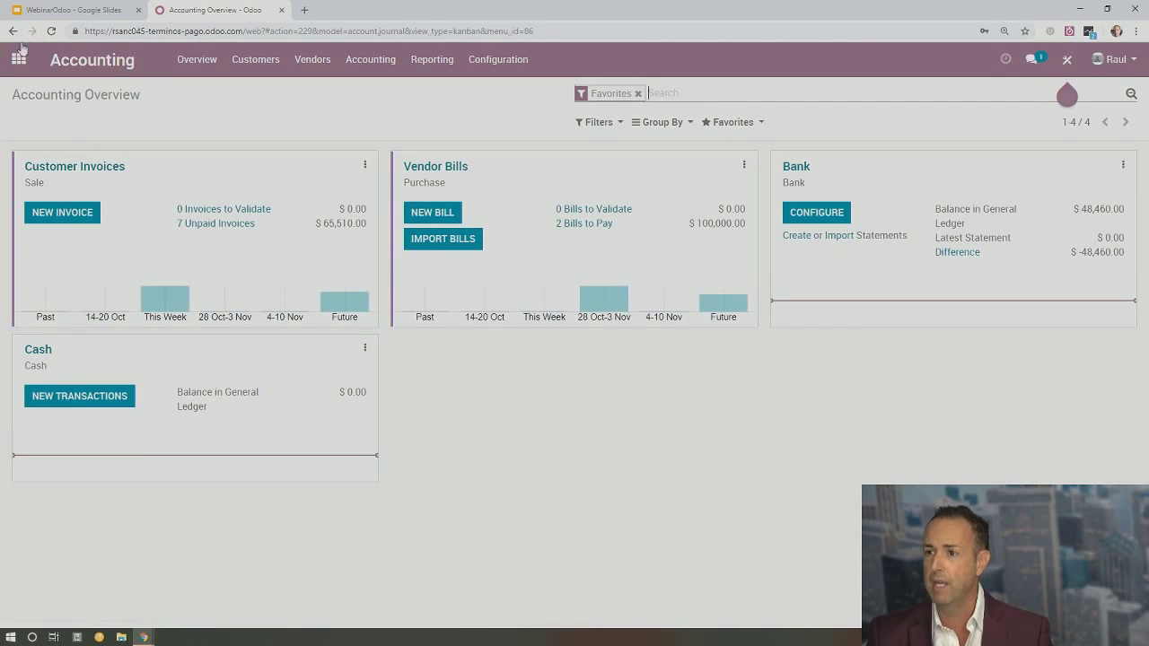
Open the "50% & Net 30" payment term from the Accounting configuration for editing.
click(499, 61)
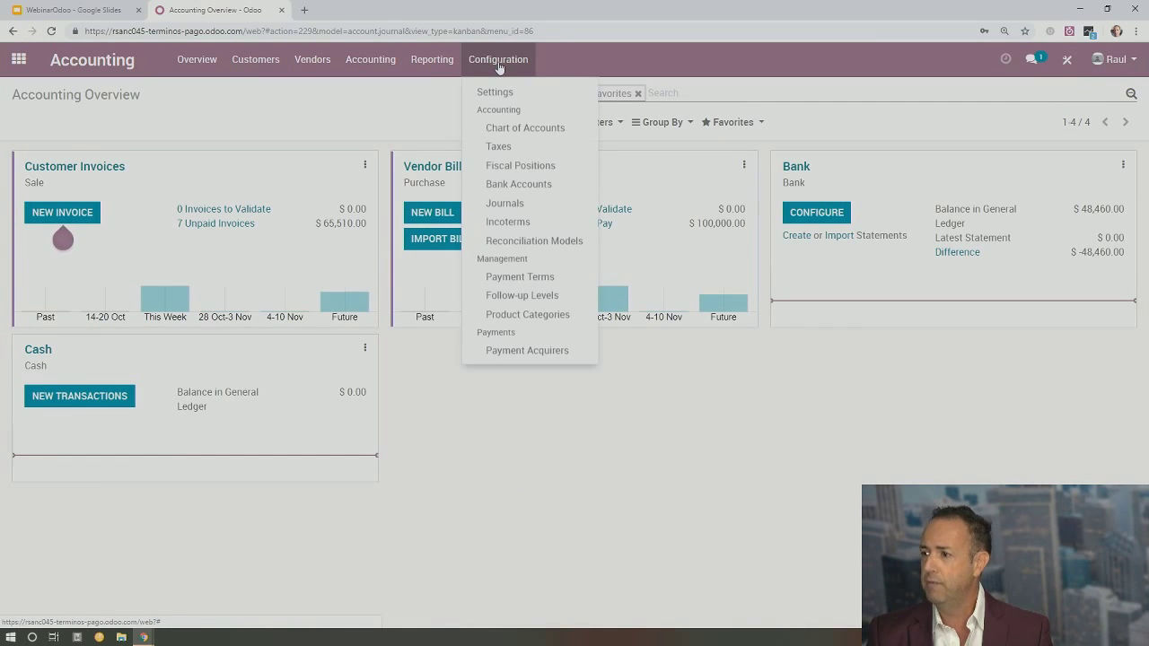
click(536, 278)
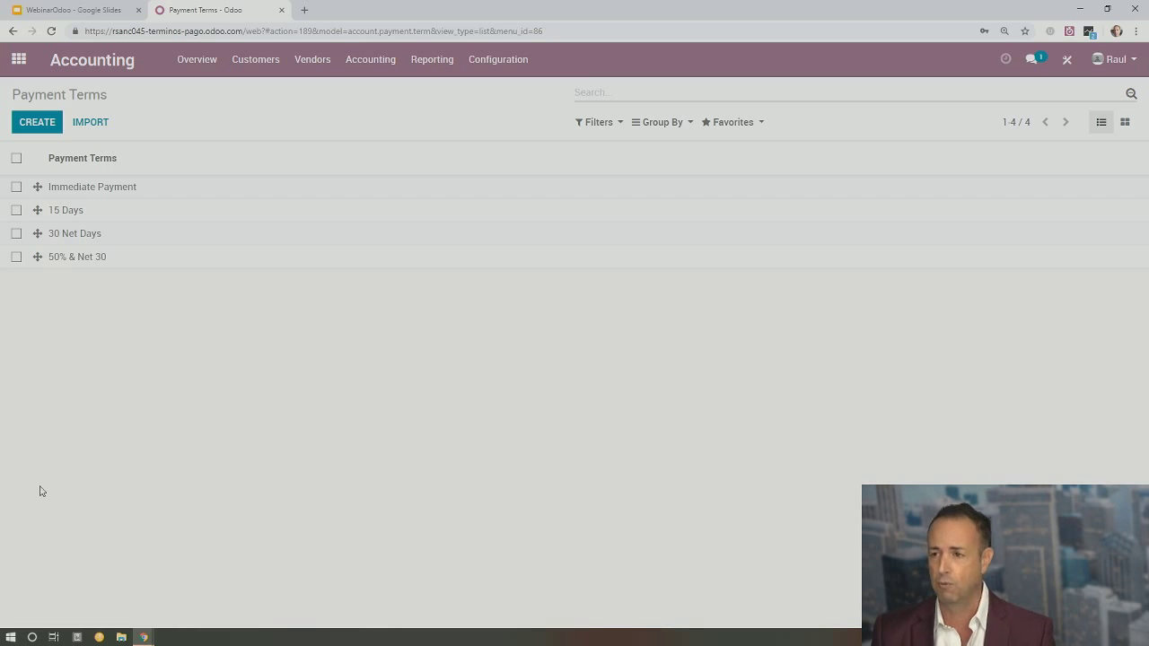
click(79, 258)
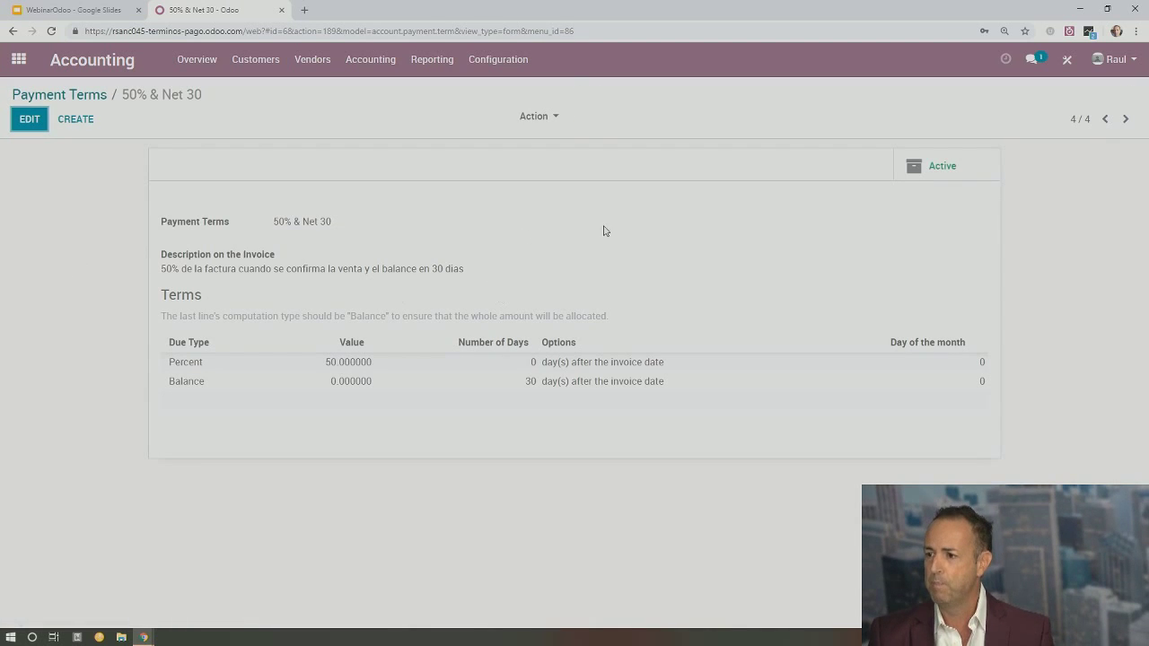
click(30, 120)
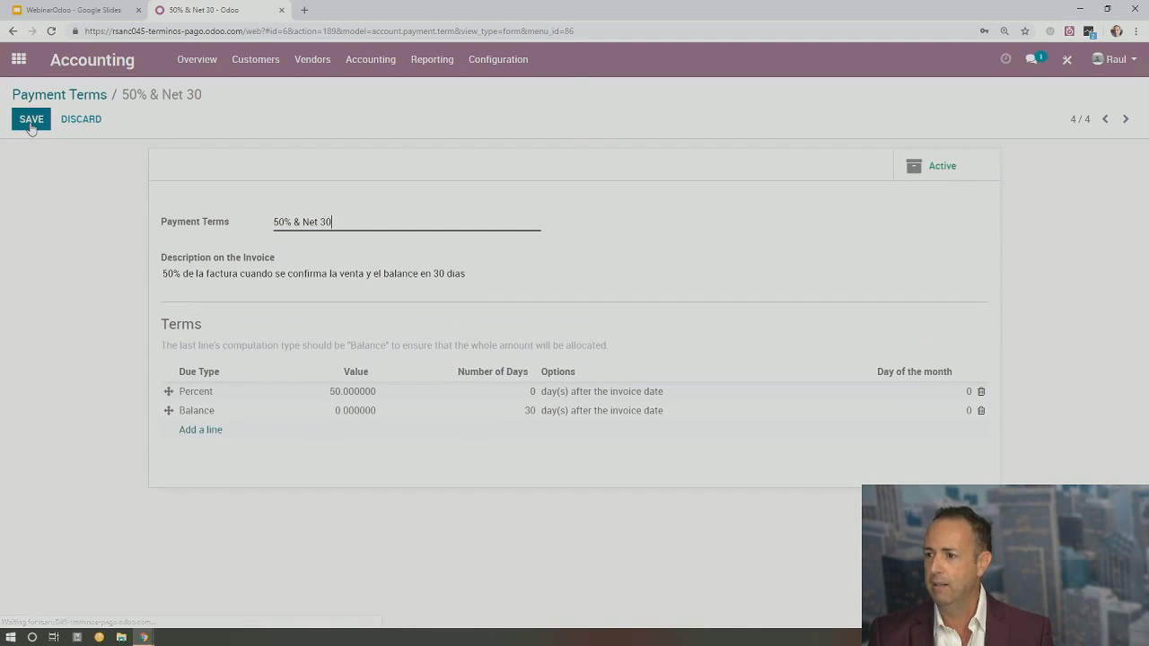
Set the value of the Percent term line to 50 % and save the line.
click(343, 396)
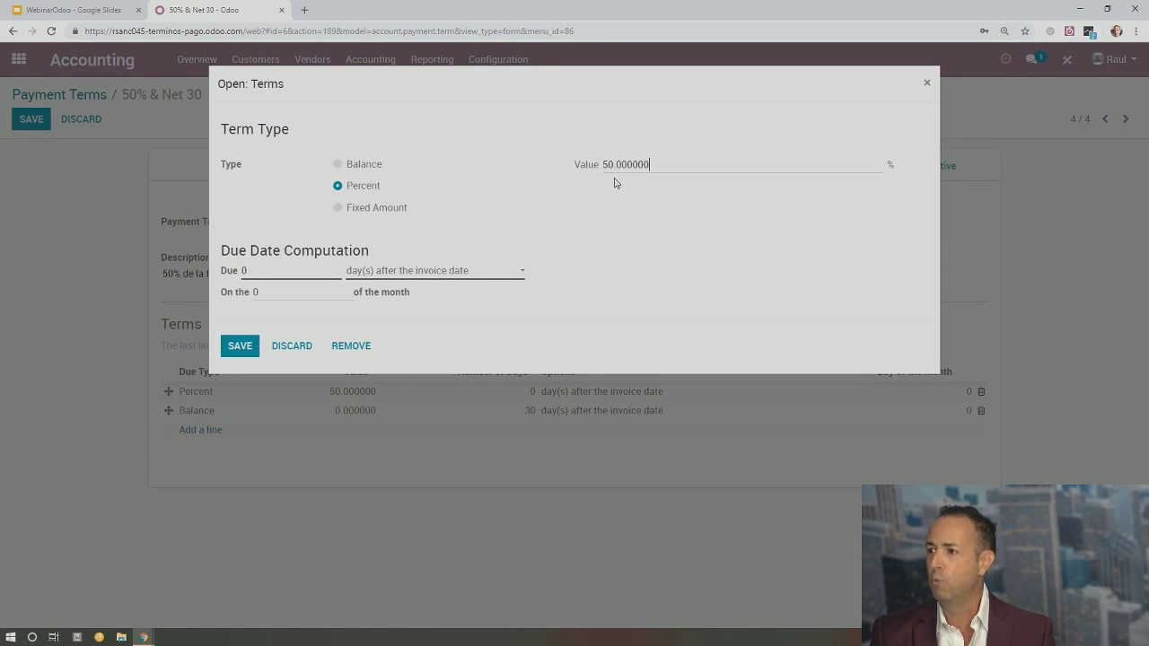
drag(650, 165, 589, 172)
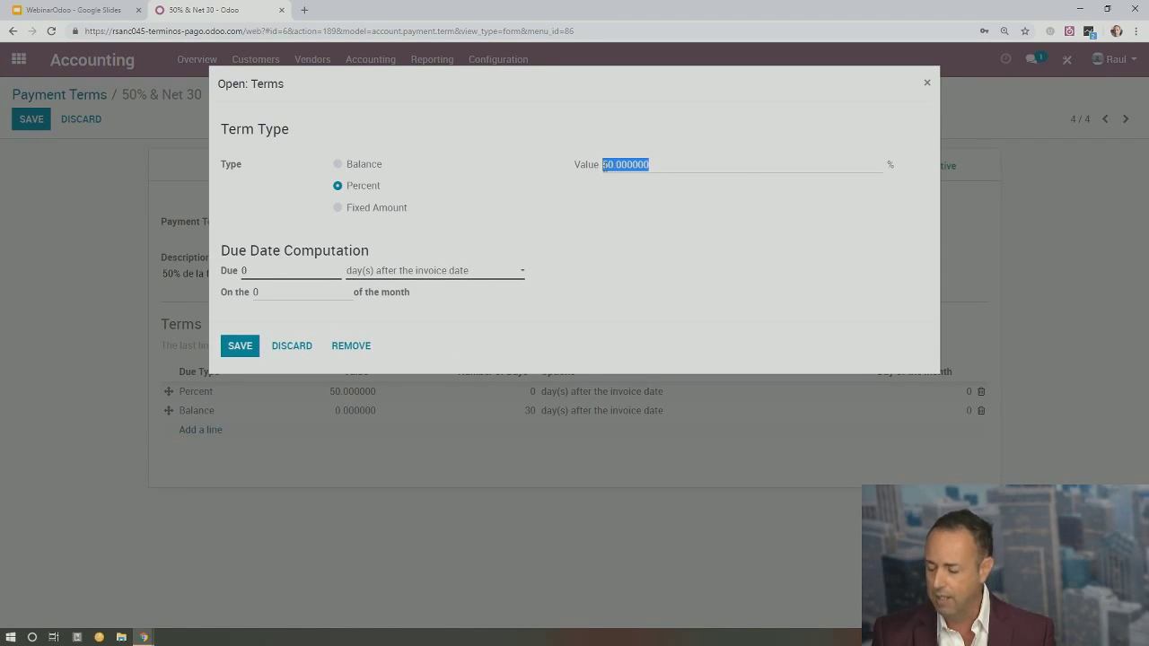
text(3)
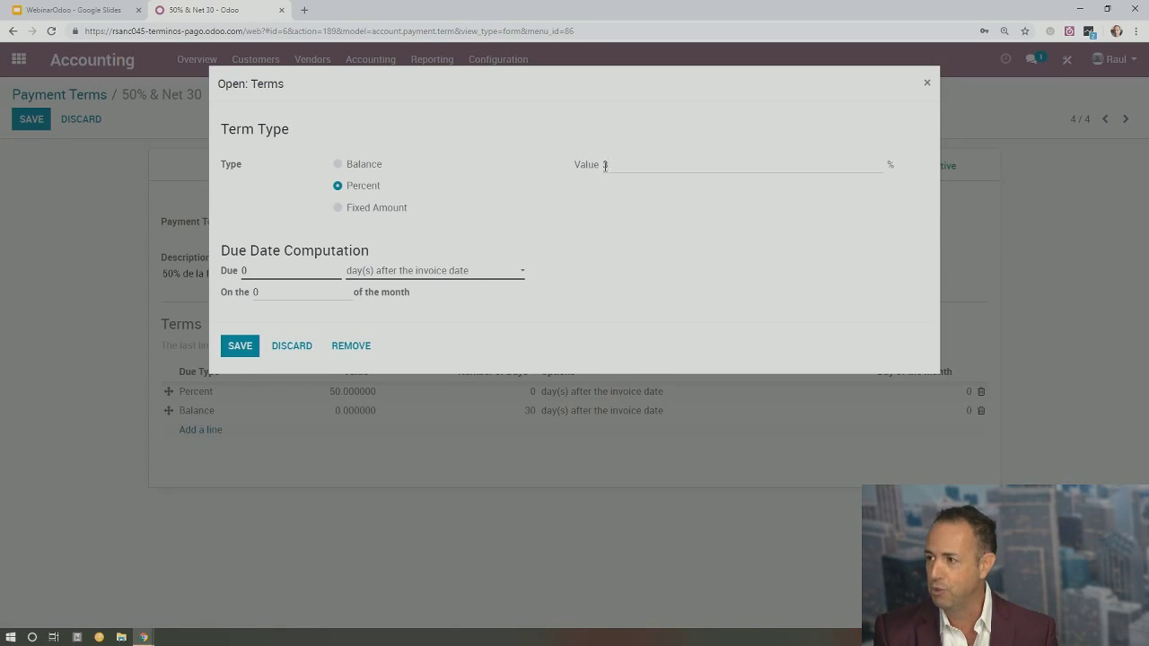
text(050)
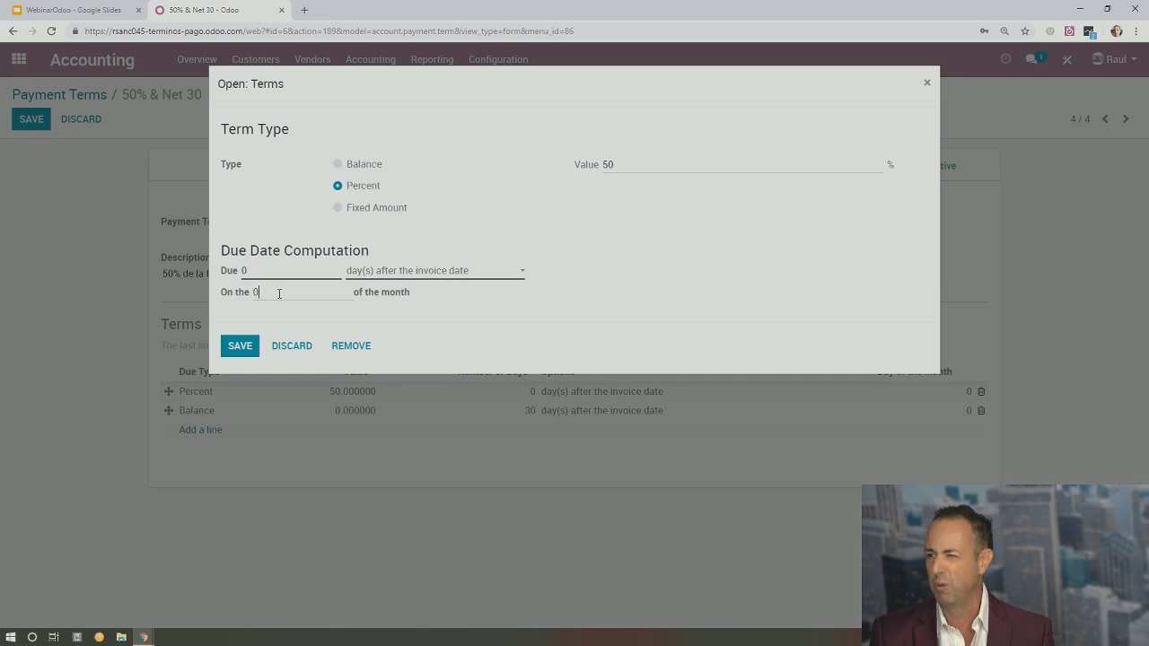
click(240, 350)
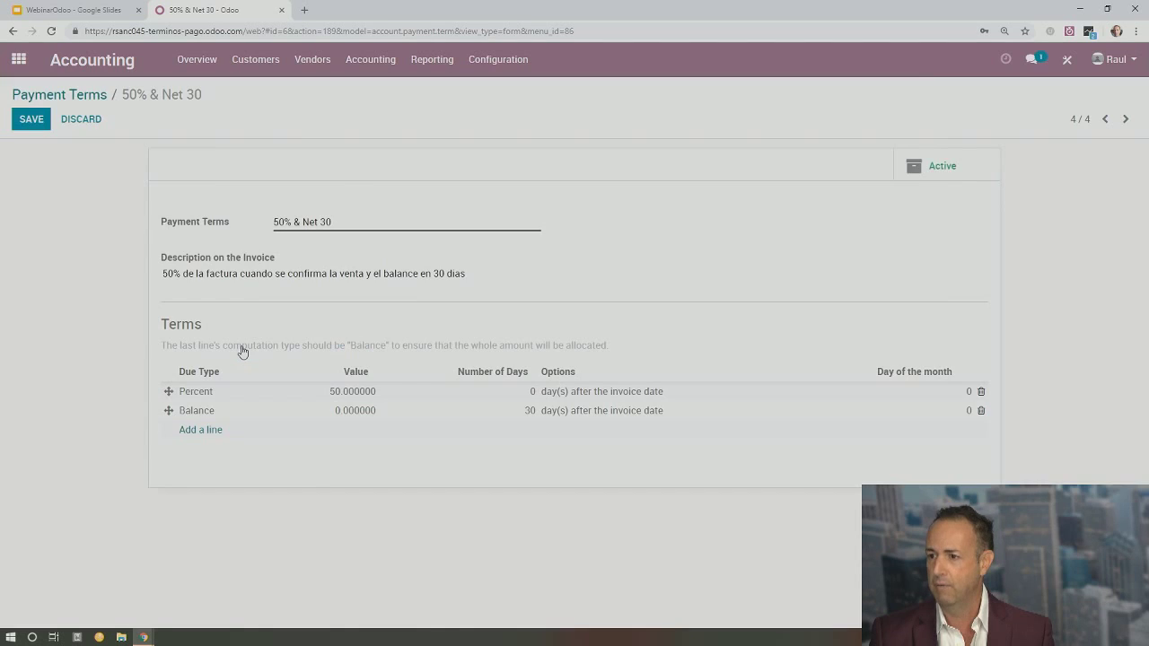
Review the Balance line's due date settings, save the line and the payment term, and return to the payment terms list.
click(199, 411)
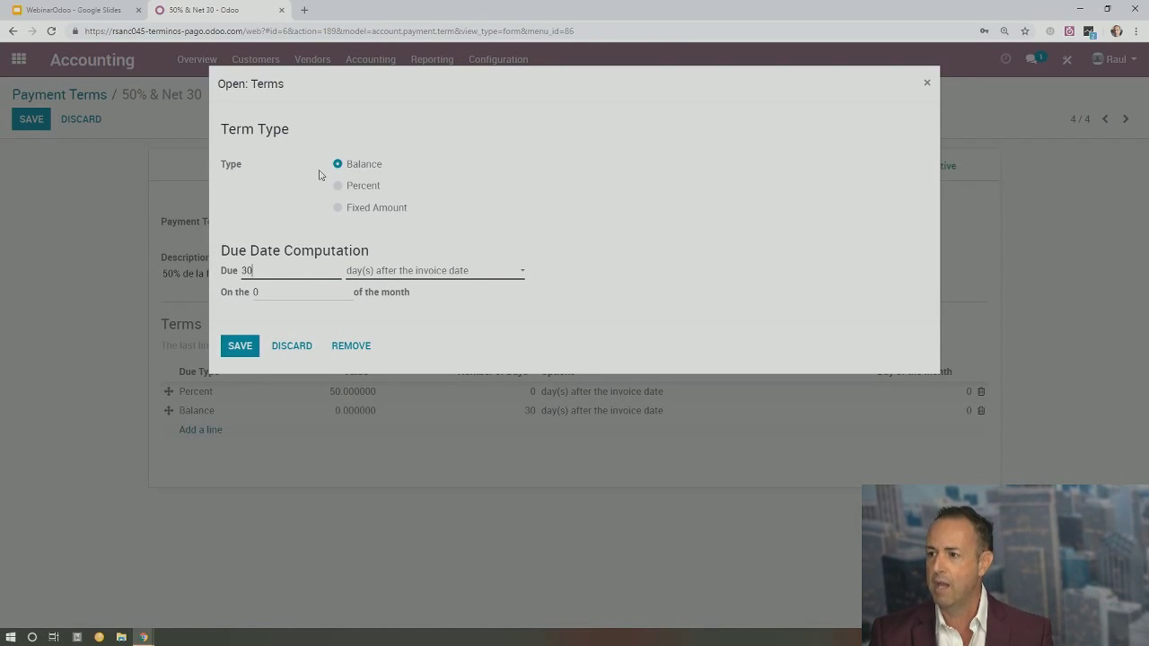
click(235, 350)
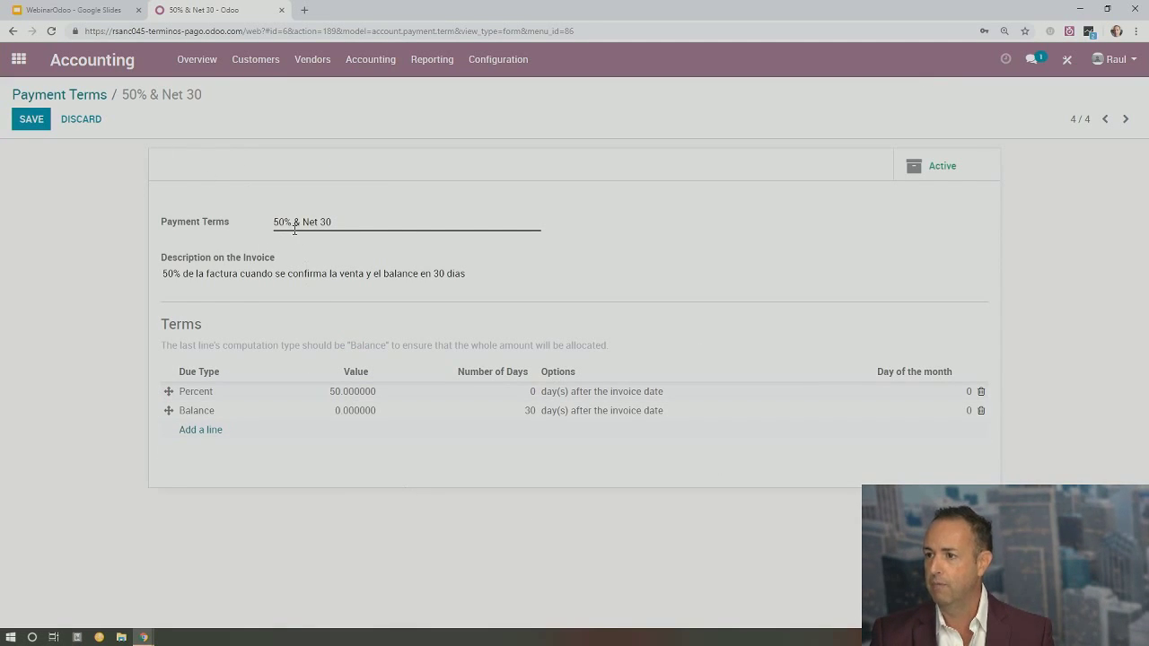
click(30, 118)
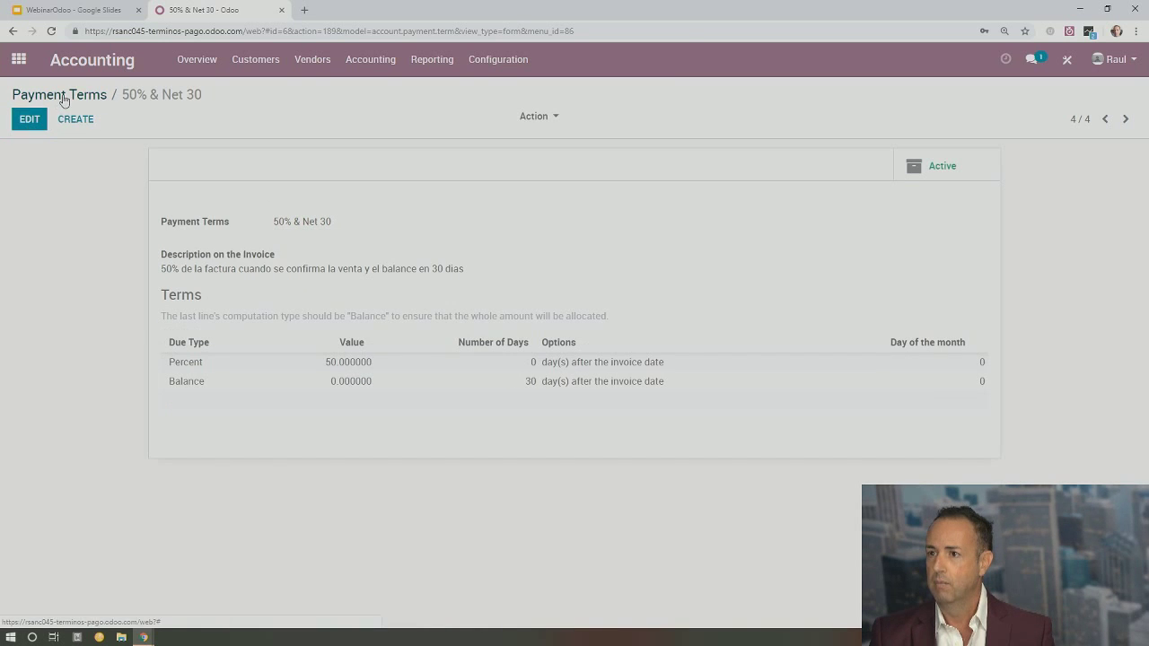
click(63, 97)
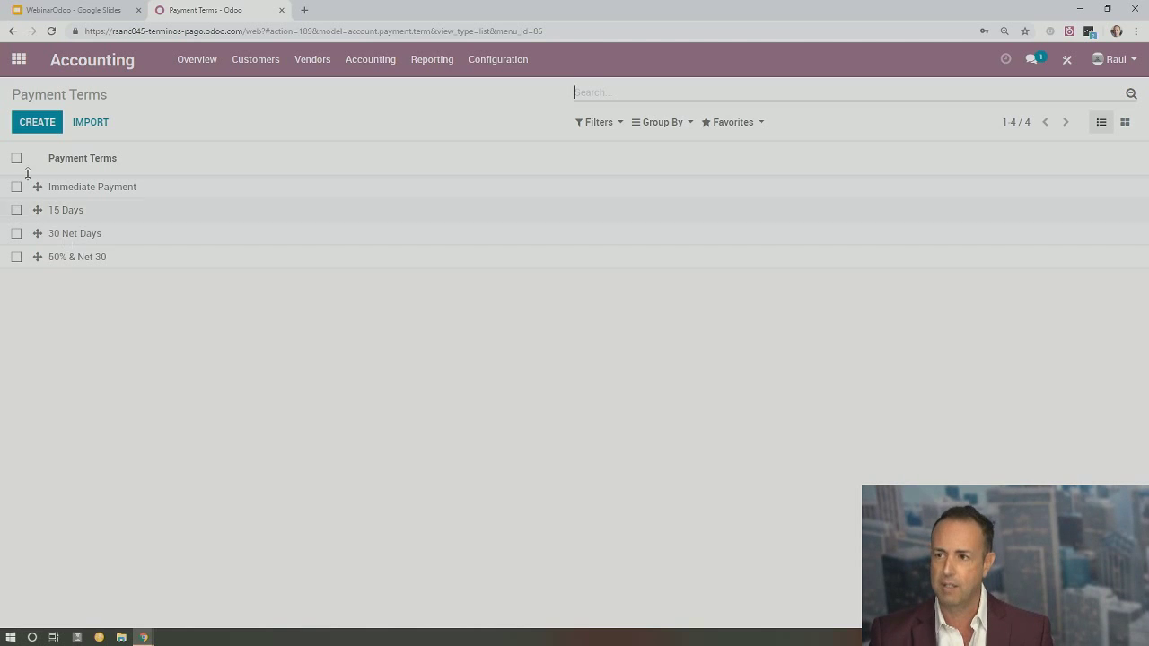
Switch to the Contacts app, remove the Customers filter and open the Amazon contact.
click(19, 61)
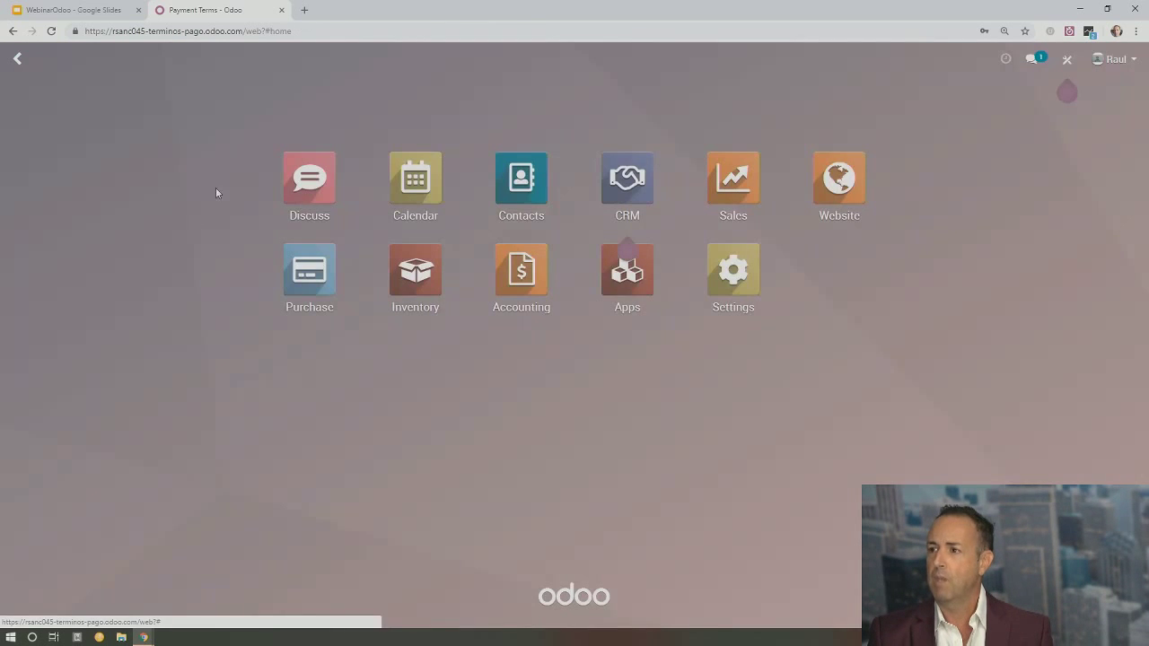
click(508, 182)
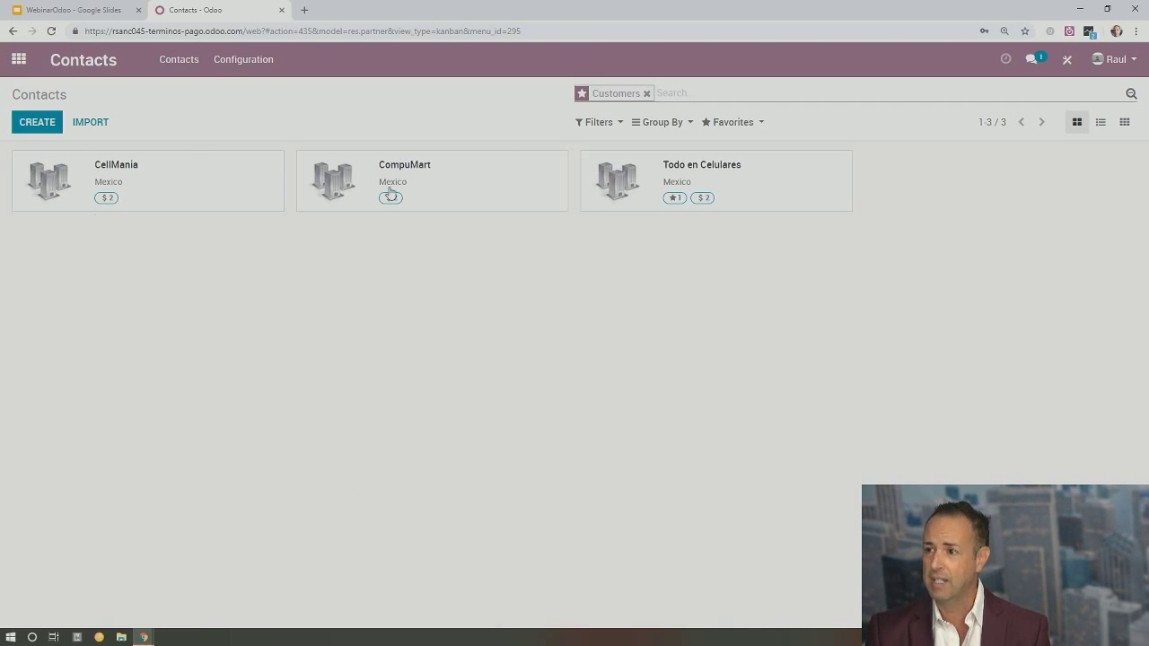
click(646, 93)
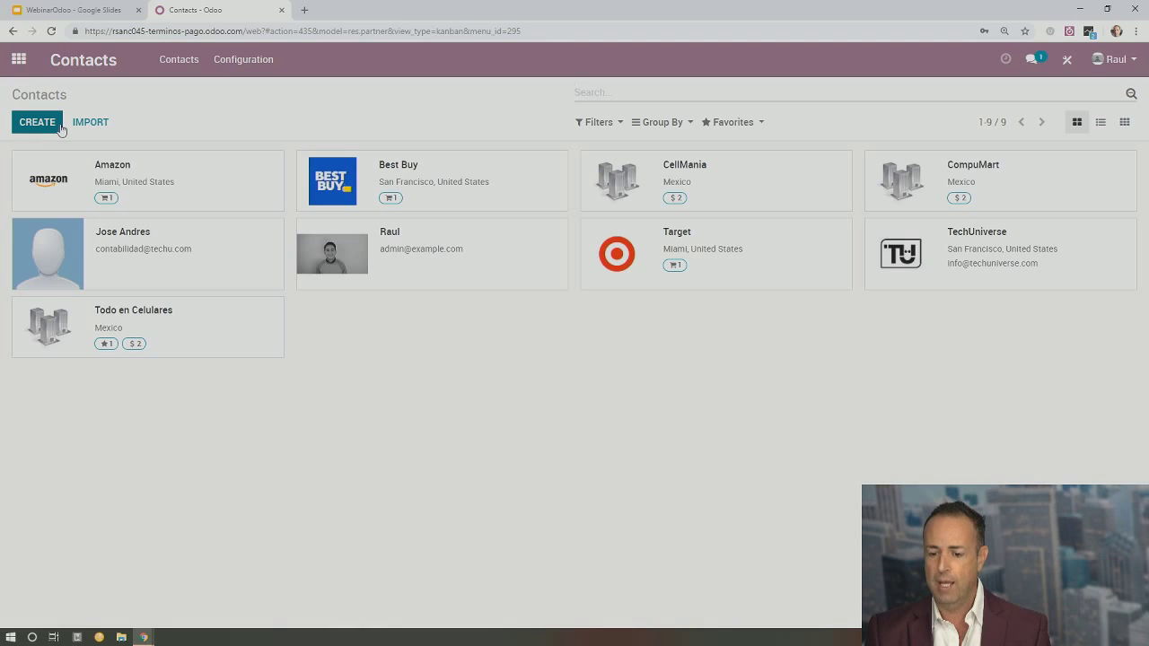
click(182, 174)
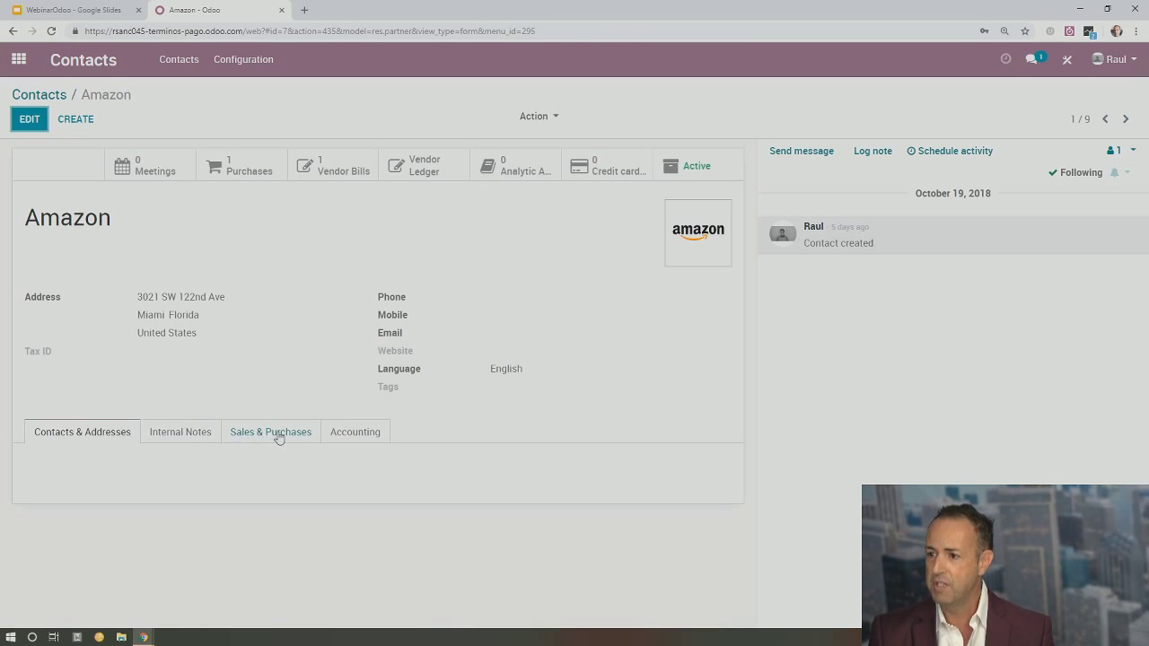
Edit Amazon's sales settings, marking it as a customer with "50% & Net 30" as sales payment terms.
click(270, 435)
scroll(490, 415, down, 1)
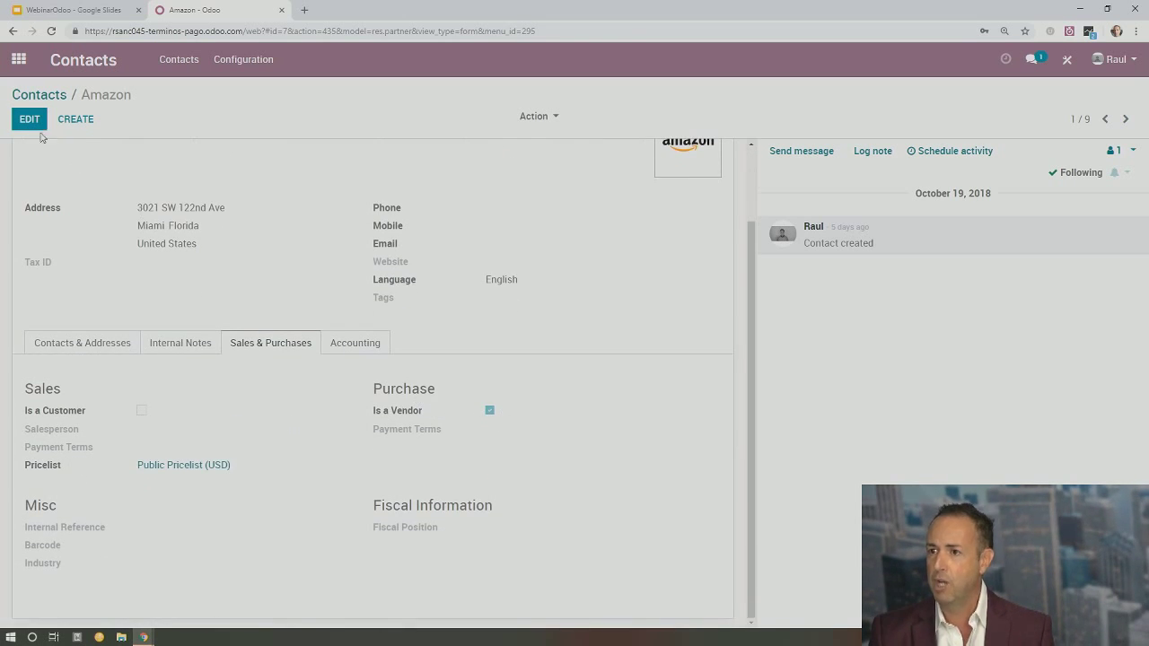
click(37, 128)
scroll(390, 409, down, 1)
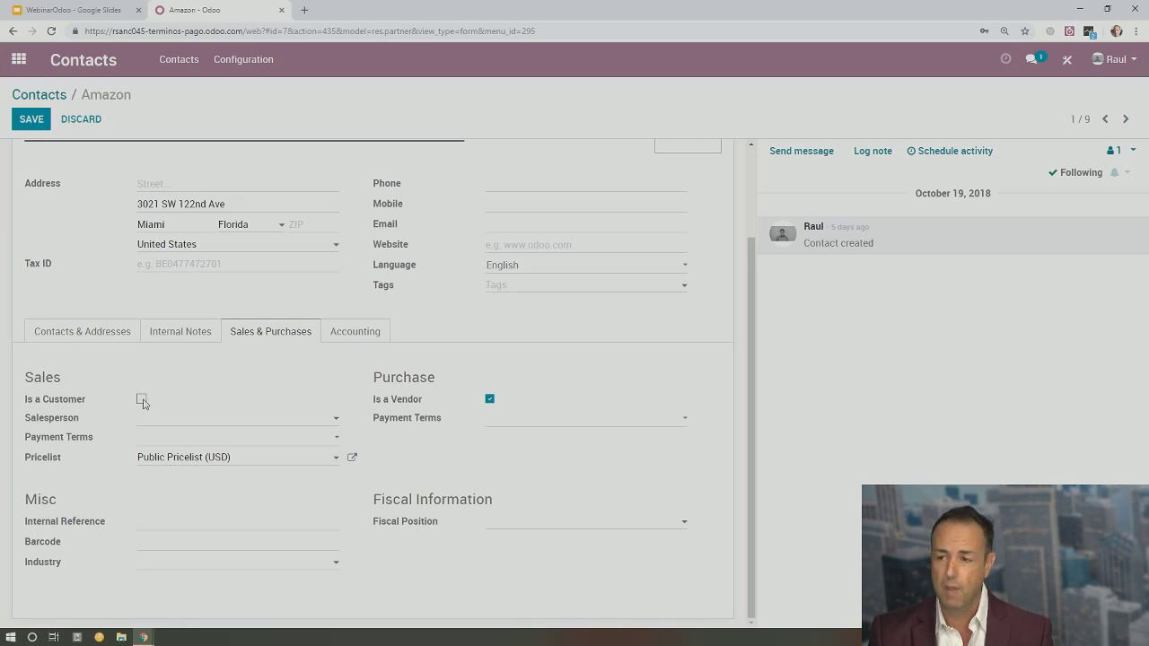
click(142, 400)
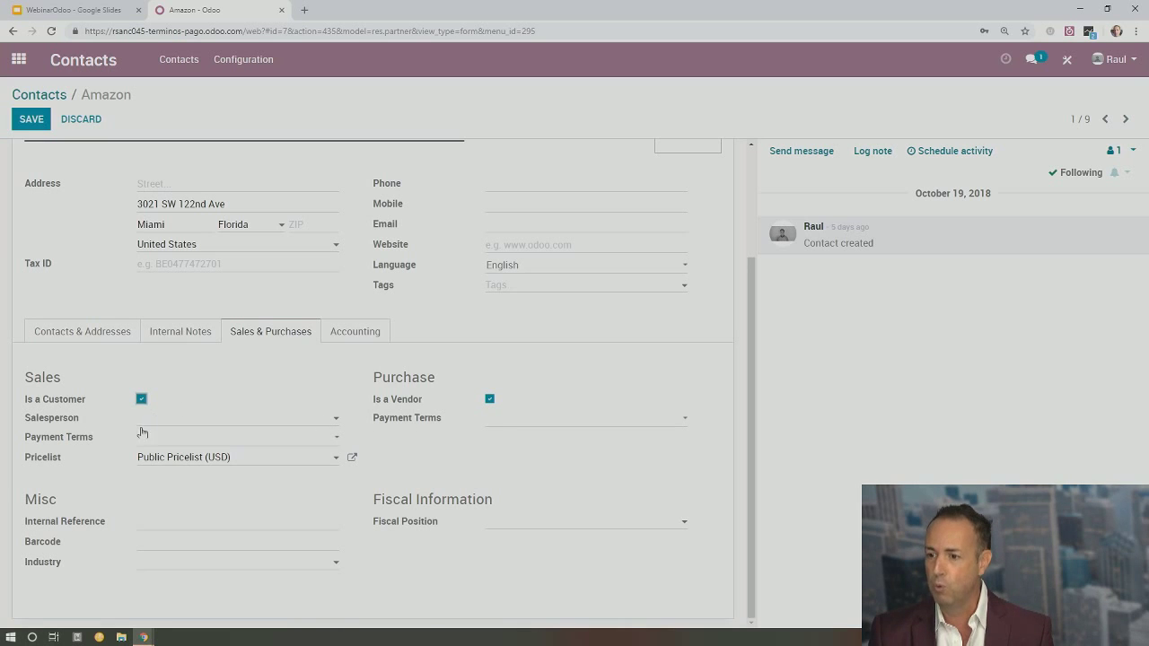
click(273, 439)
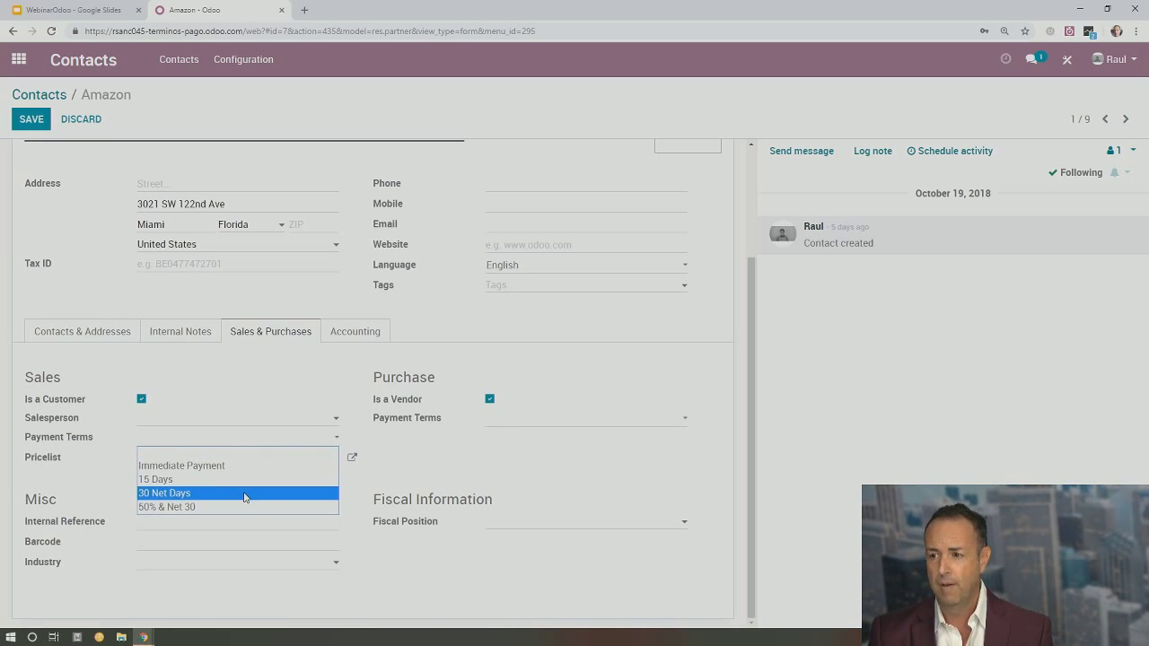
click(231, 507)
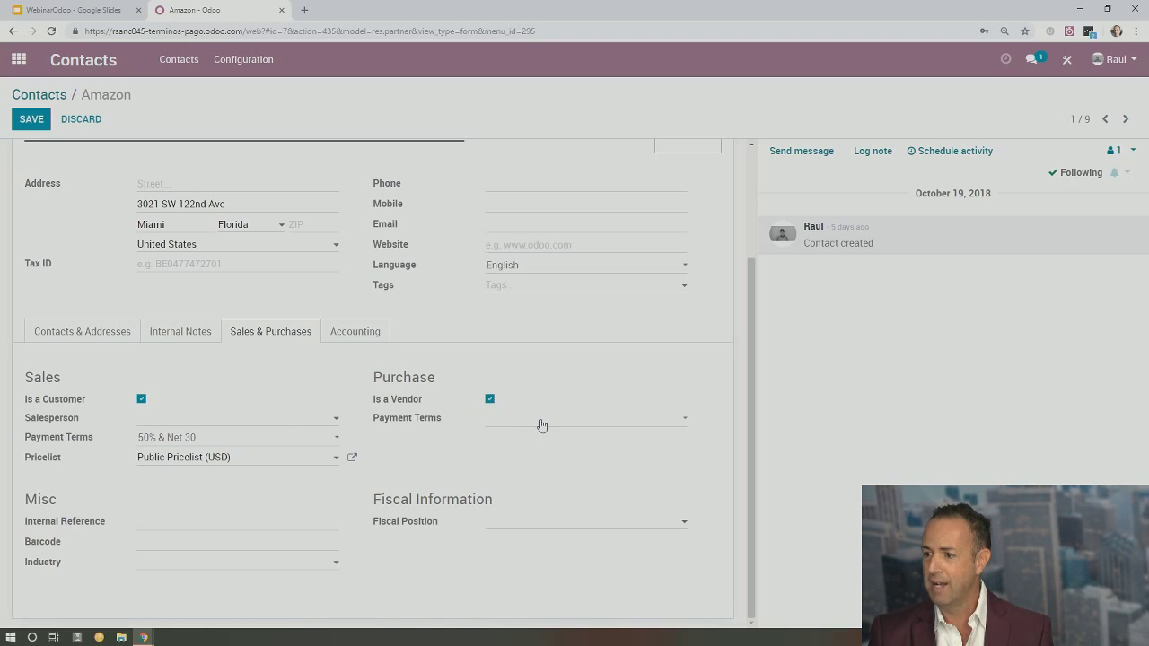
Set Amazon's purchase payment terms to "30 Net Days".
click(542, 425)
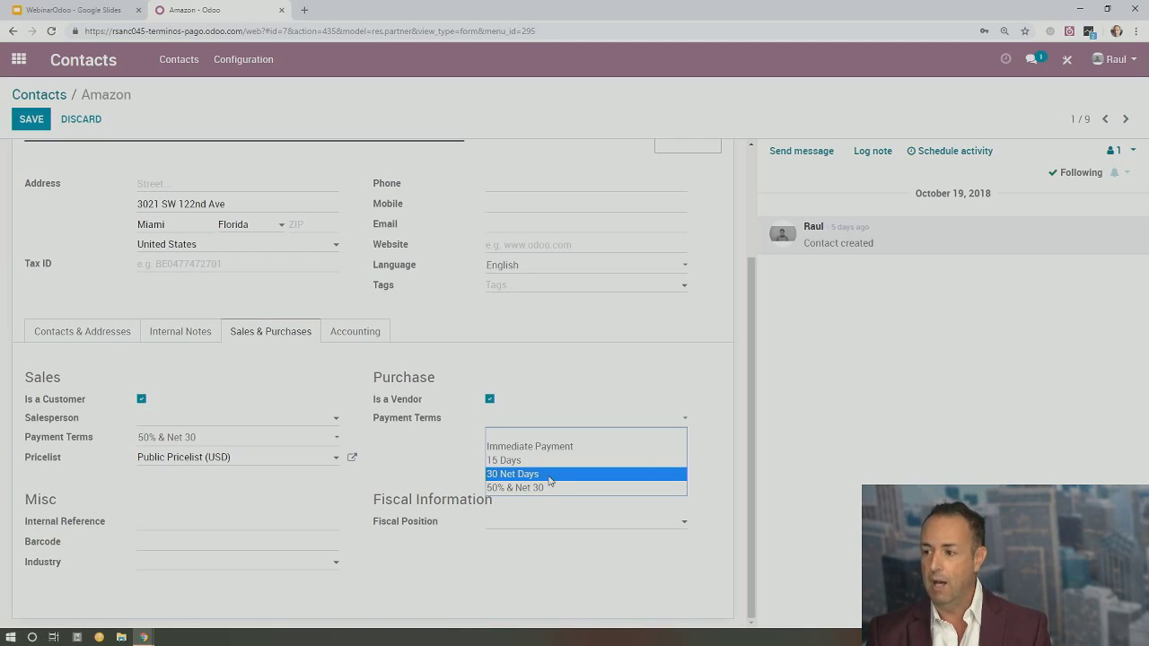
click(550, 474)
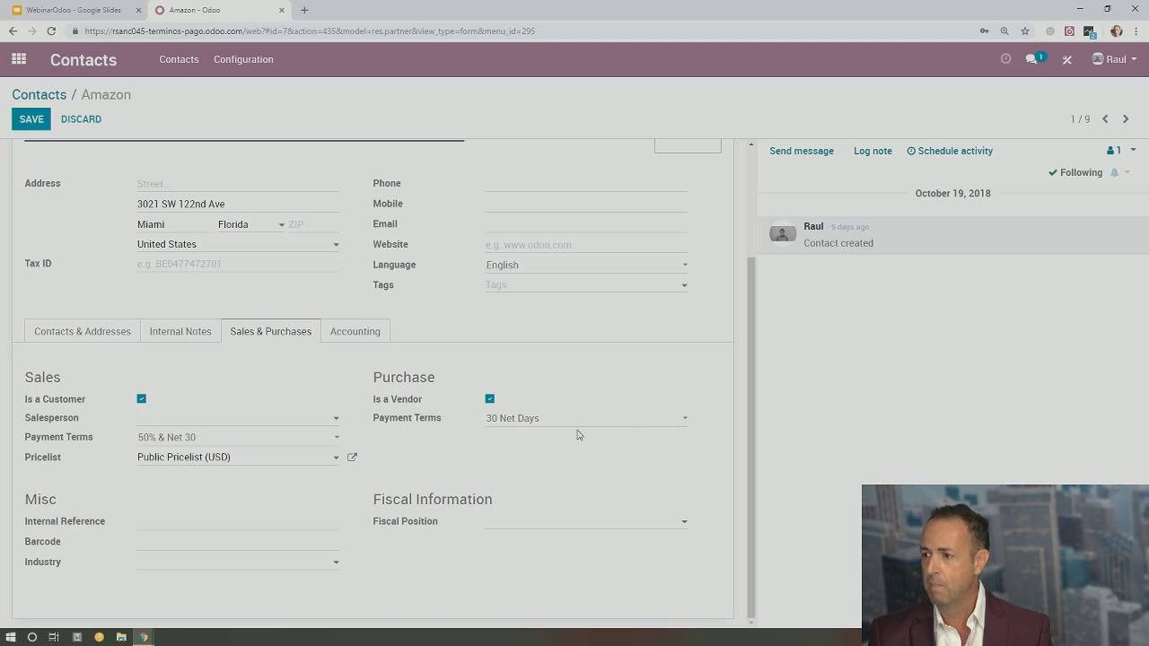
scroll(466, 422, up, 3)
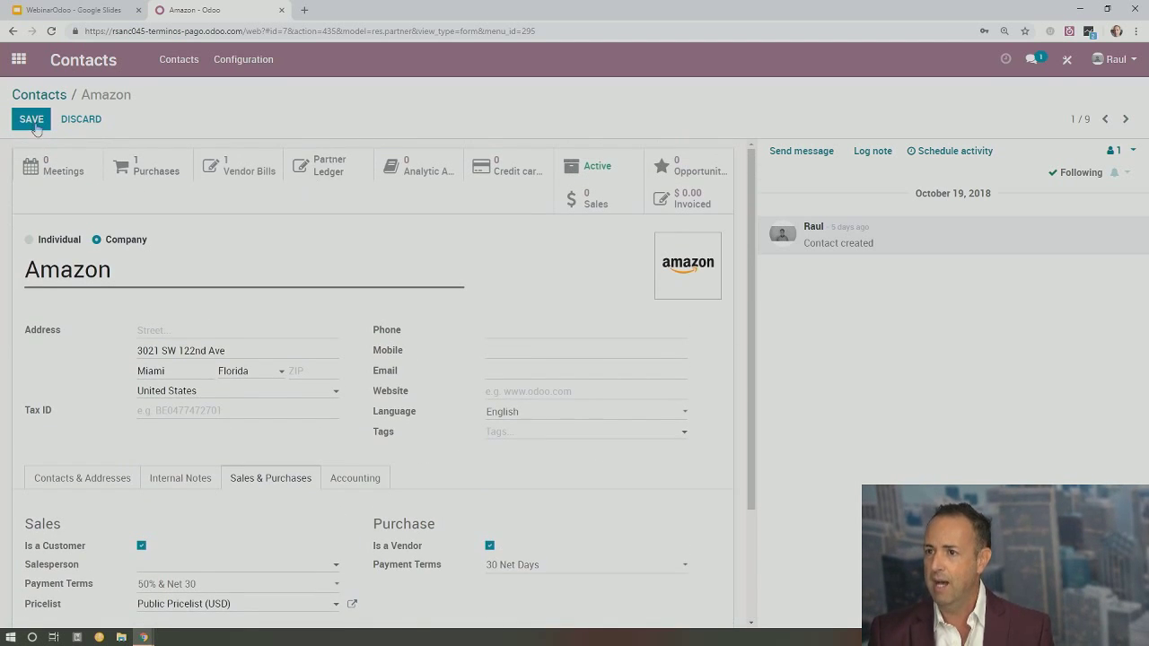
Unmark Amazon as a customer, save the contact and check its purchase payment terms.
scroll(226, 462, down, 1)
scroll(227, 463, down, 1)
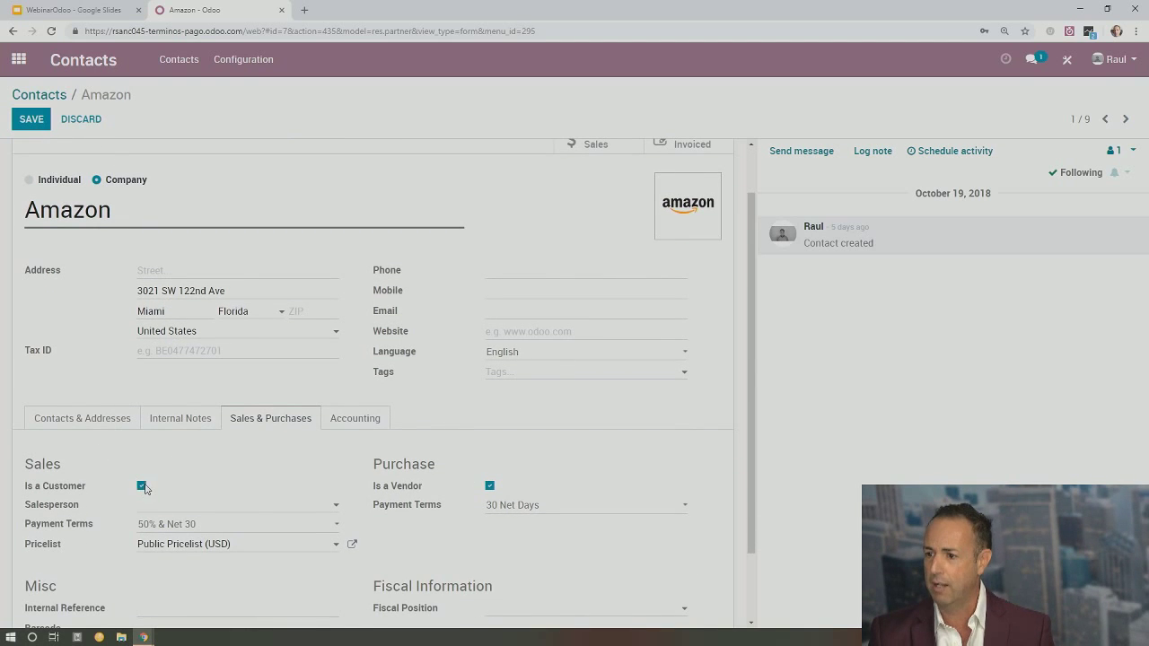
click(142, 487)
scroll(142, 488, down, 1)
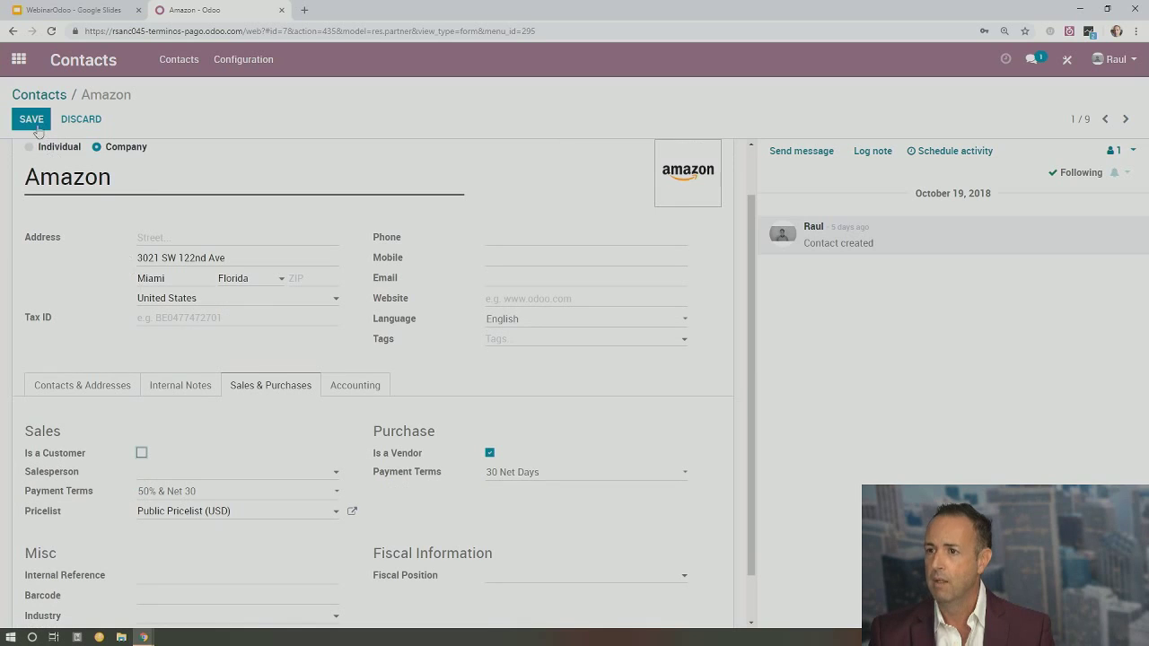
click(31, 119)
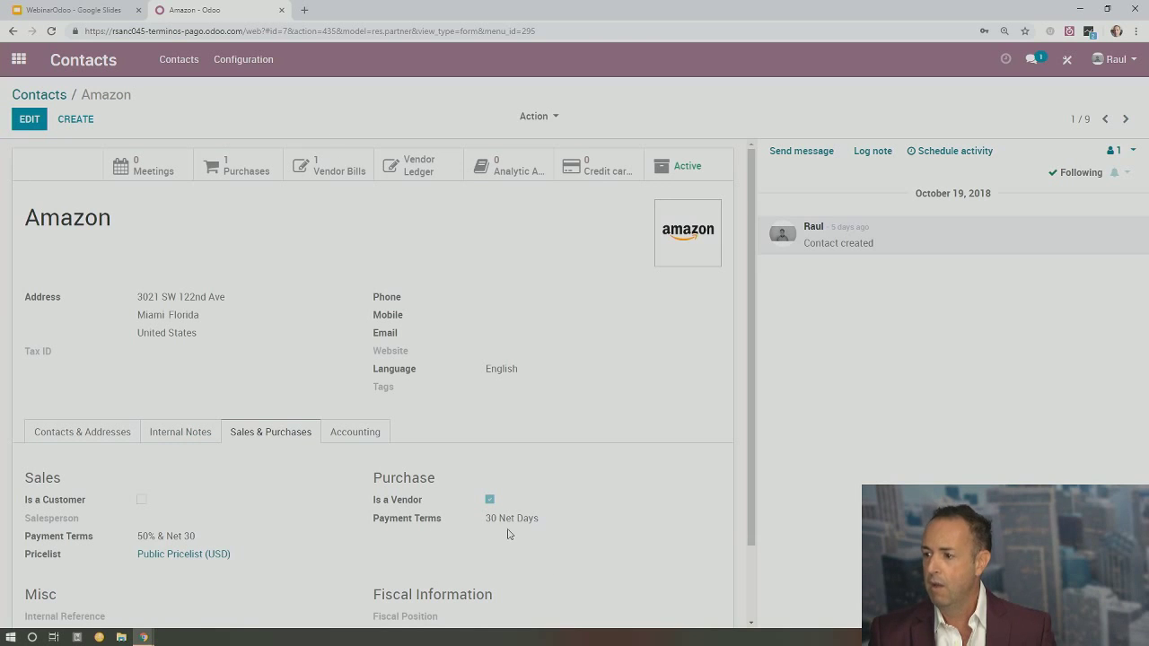
drag(481, 525, 547, 529)
click(584, 527)
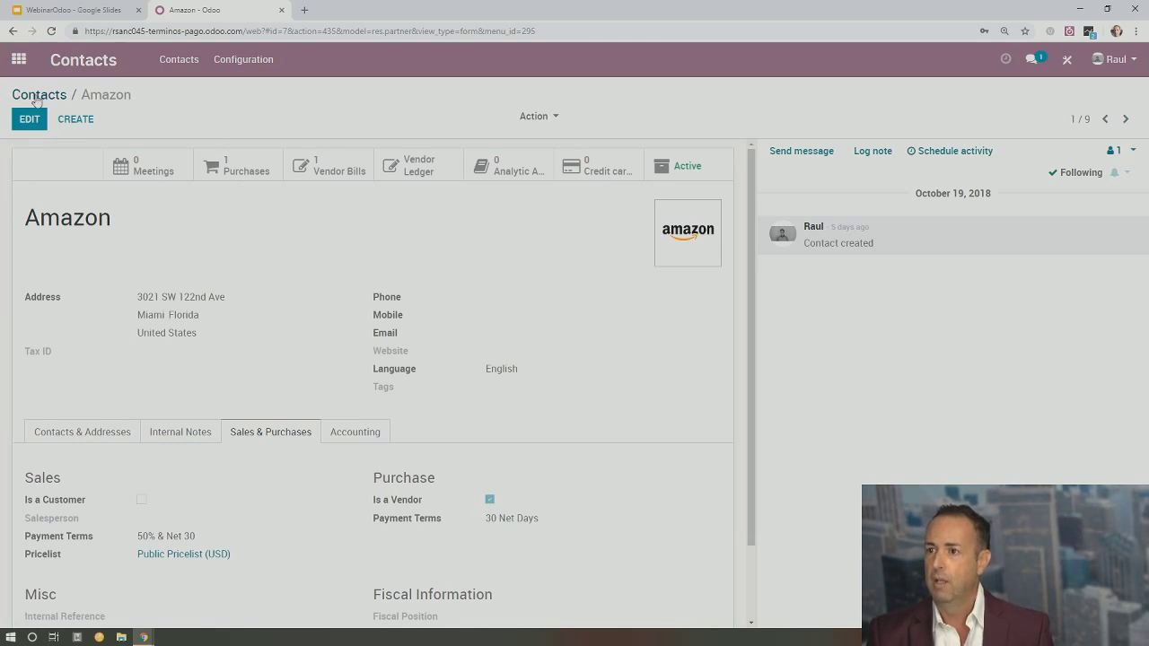
Return to the contacts list and apply the saved Customers favorite filter.
click(40, 95)
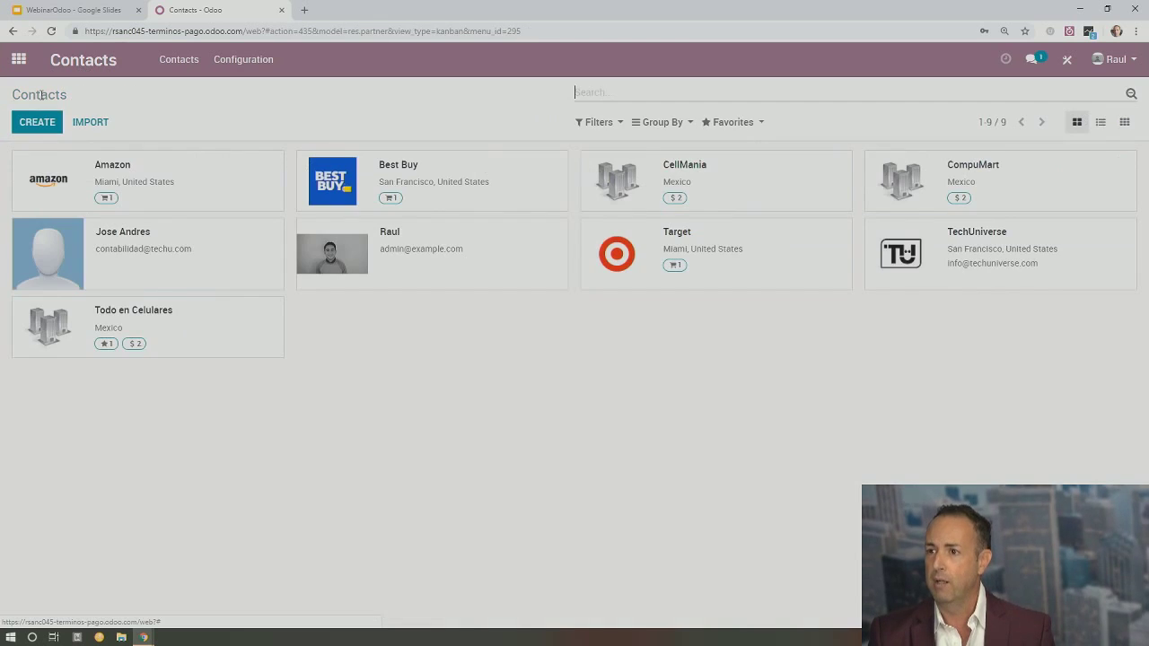
click(748, 126)
click(747, 147)
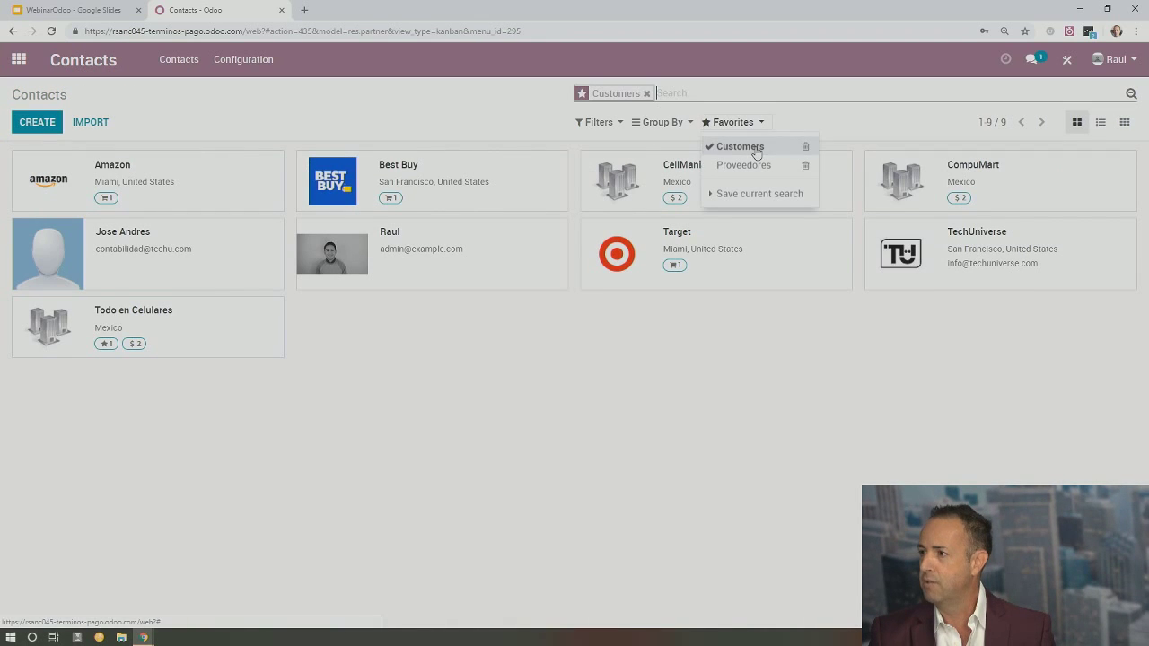
click(506, 323)
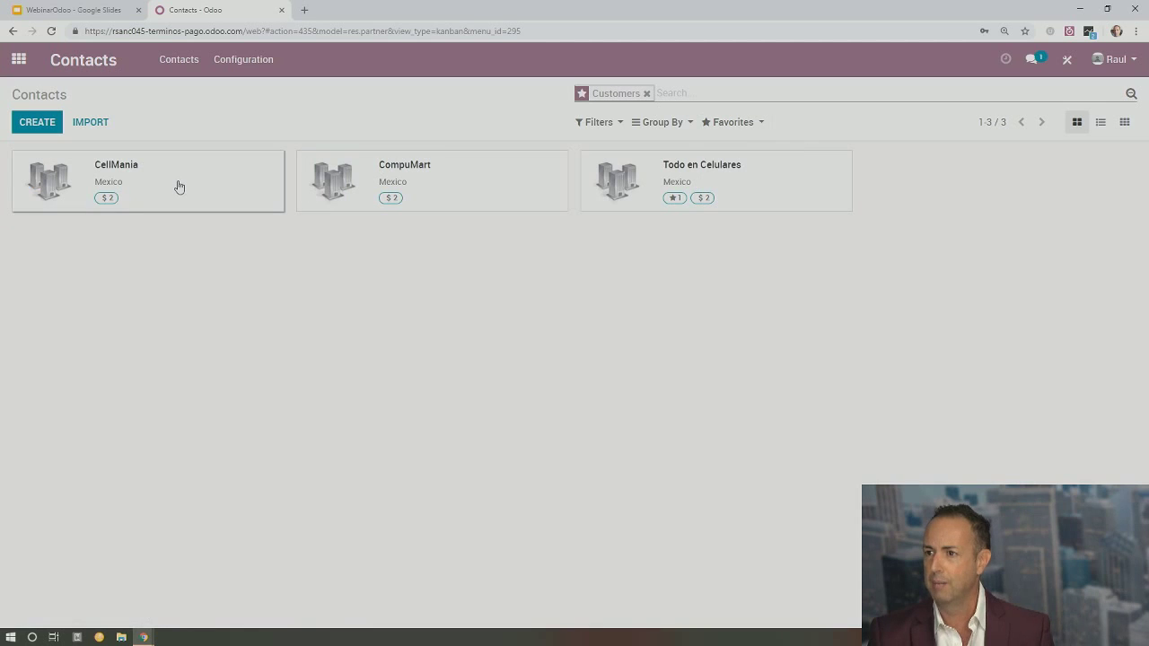
Open the CellMania contact for editing and choose "50% & Net 30" as its sales payment terms.
click(179, 187)
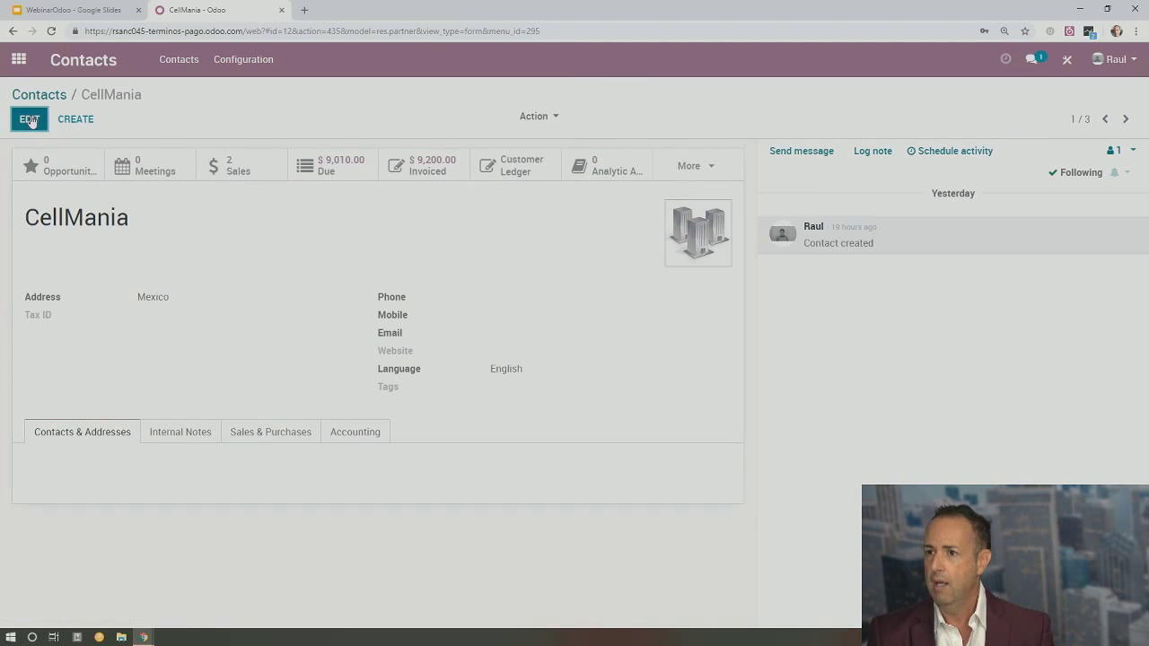
click(30, 119)
click(272, 449)
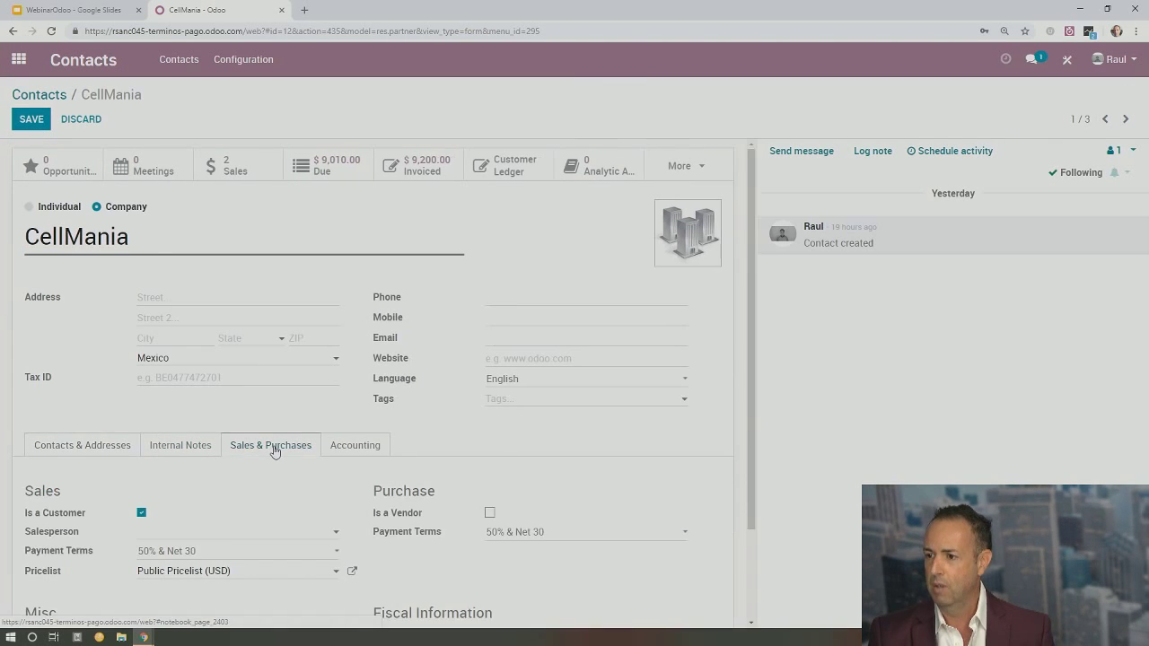
scroll(180, 467, down, 2)
click(277, 439)
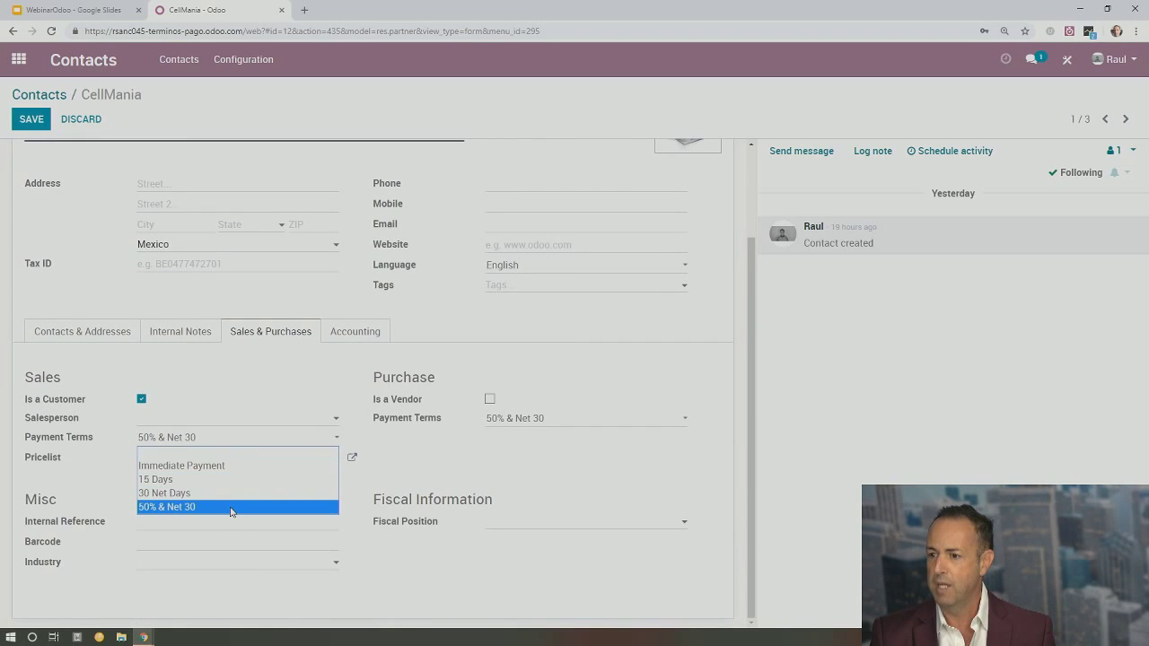
click(231, 508)
Clear CellMania's purchase payment terms and save the contact.
click(584, 422)
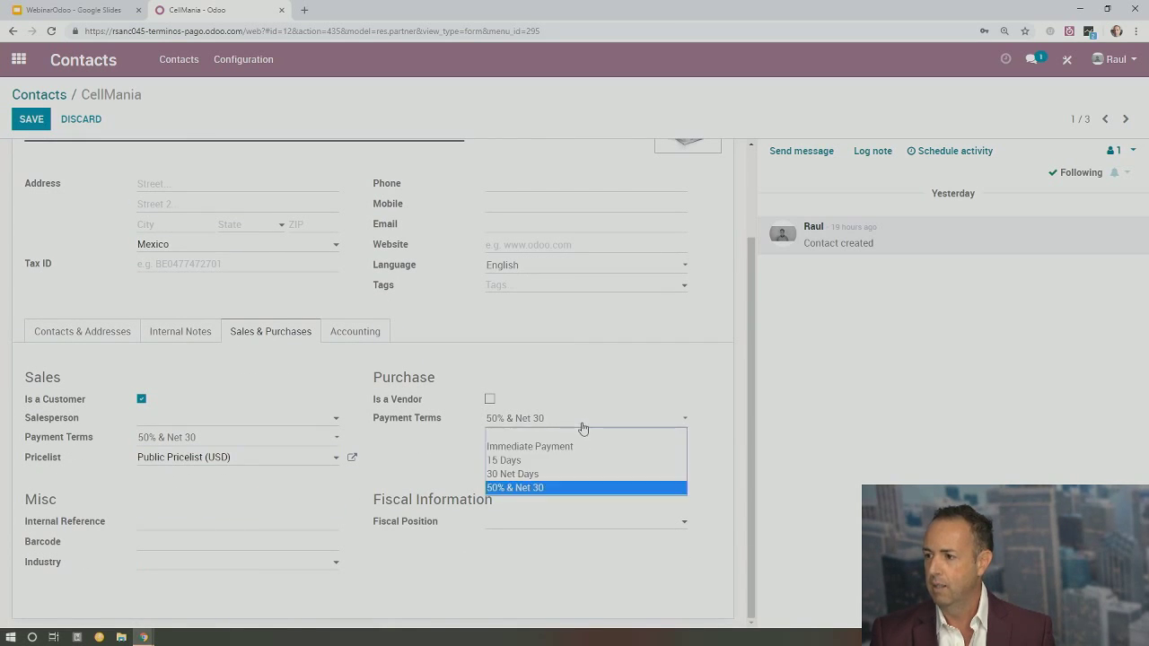
click(573, 437)
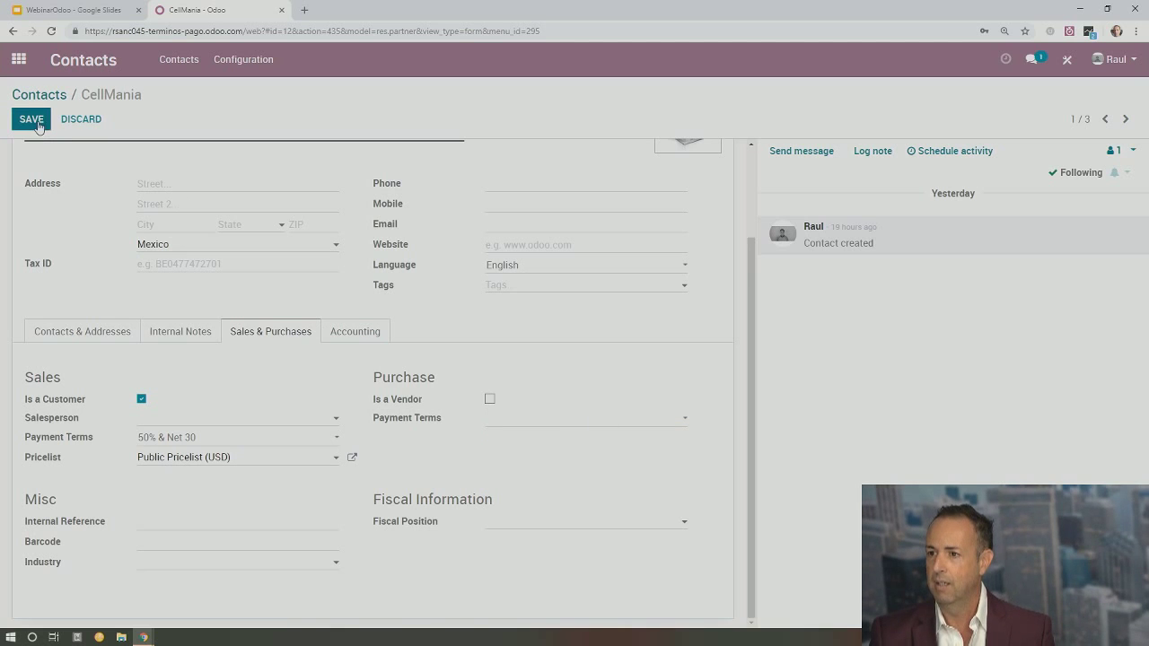
click(31, 120)
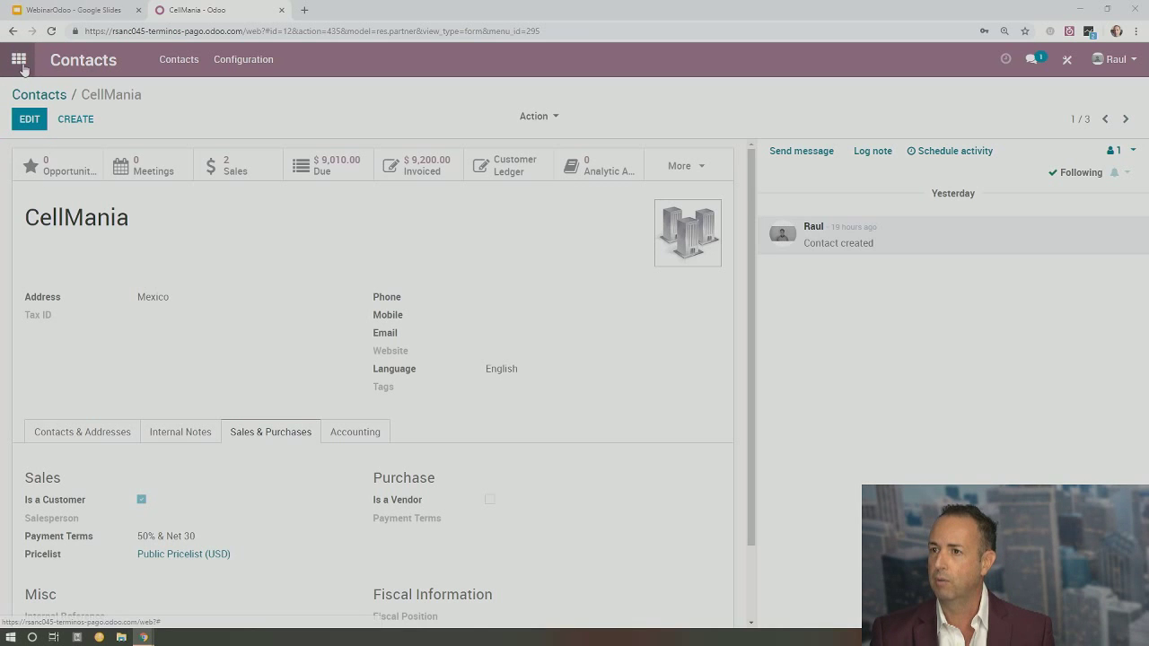
Switch to the Sales app and create a new quotation for the customer CellMania.
click(19, 60)
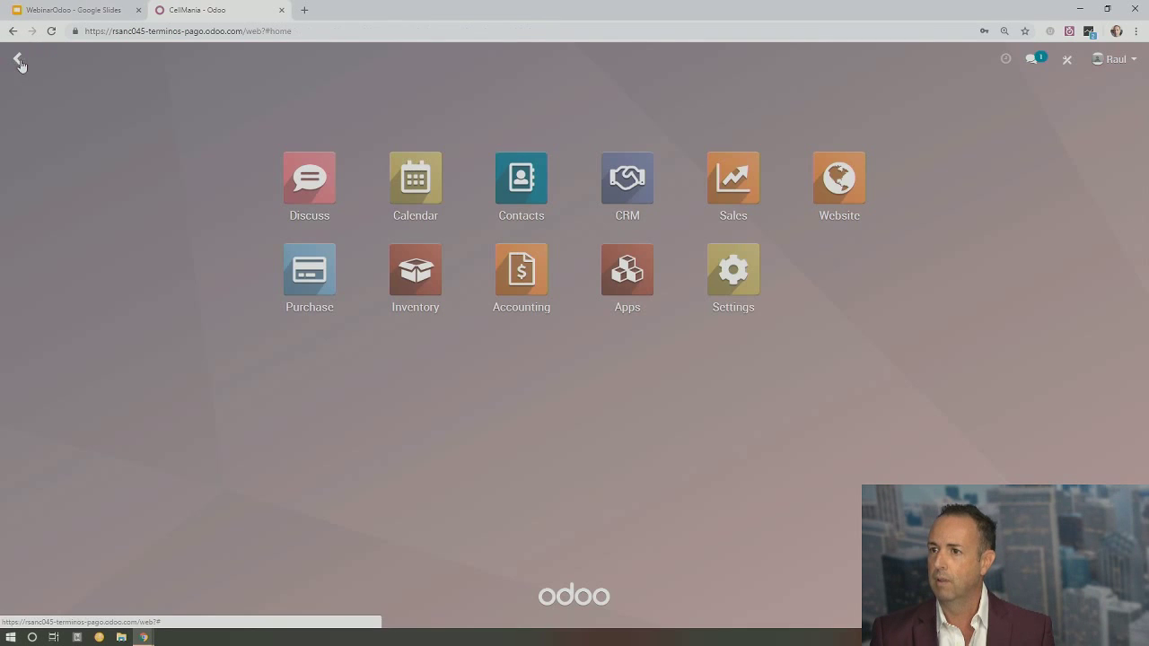
click(738, 189)
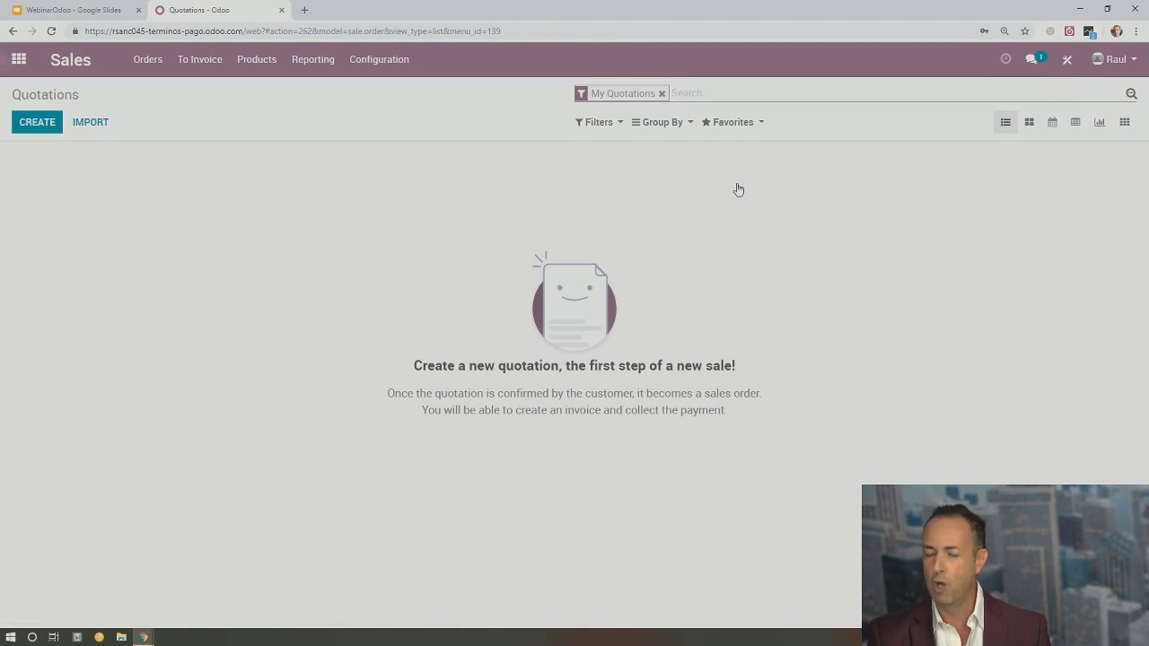
click(26, 130)
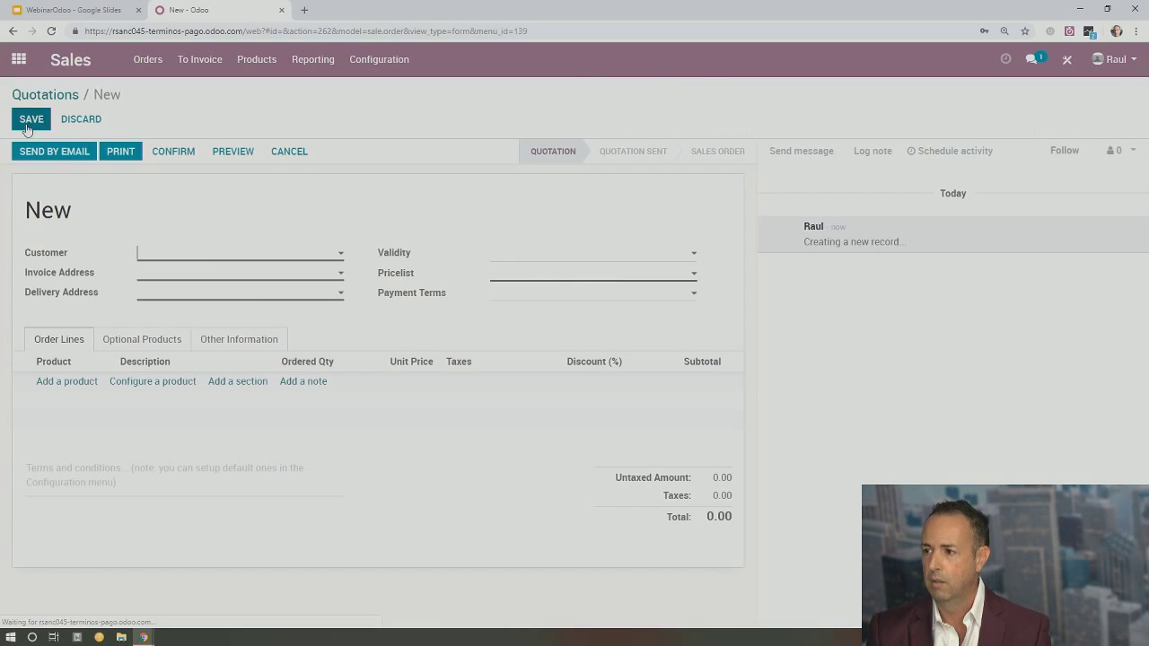
text(Cell)
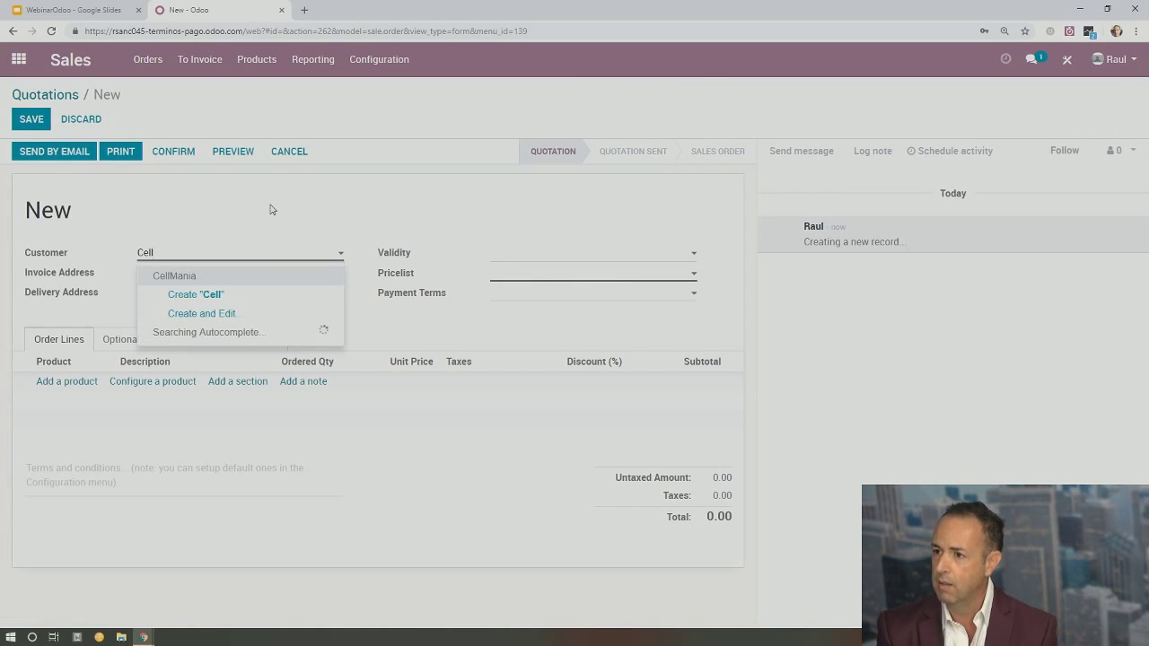
click(212, 280)
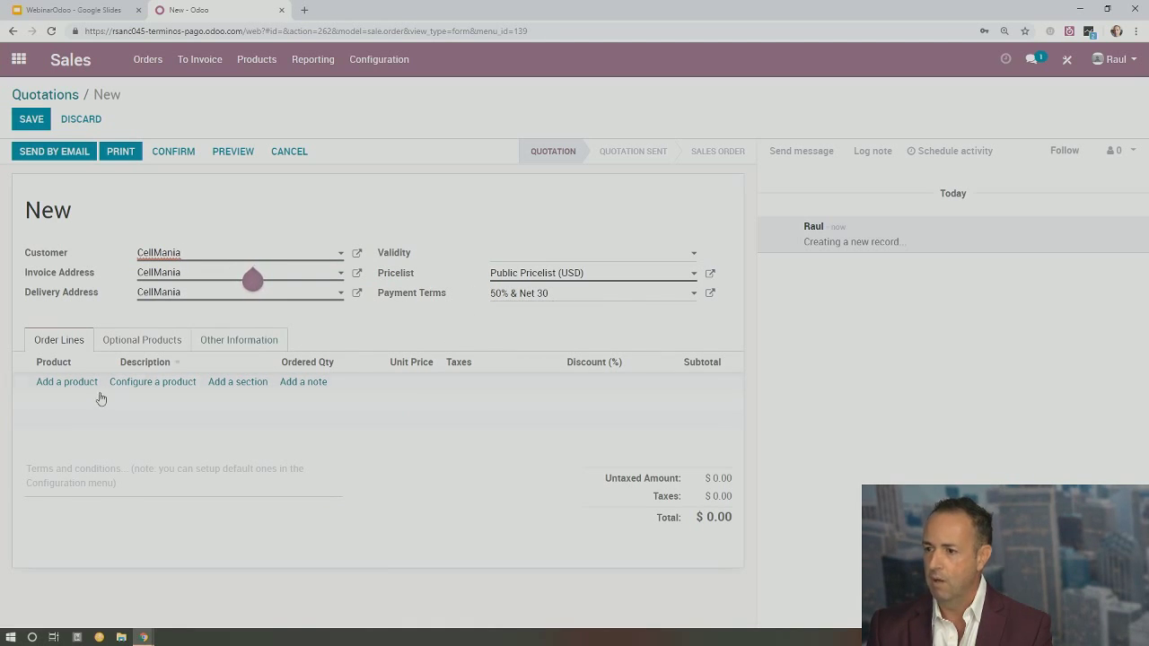
Add the product "[Phones] I-Phone 8" with an ordered quantity of 2 and confirm the quotation.
click(46, 384)
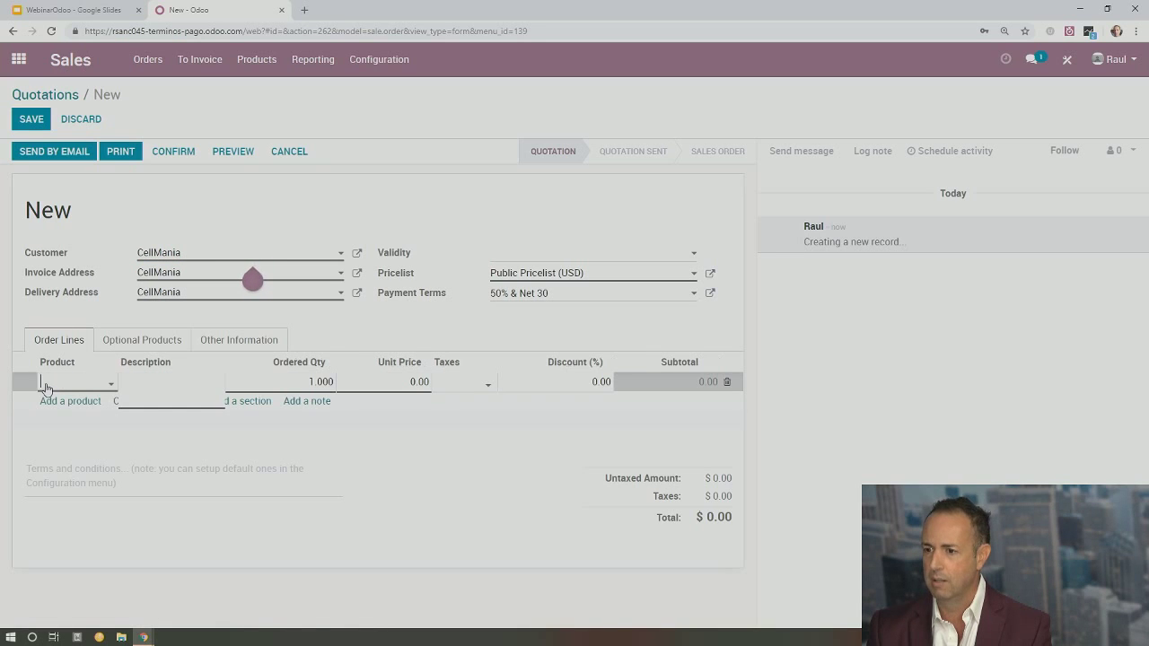
text(ipho)
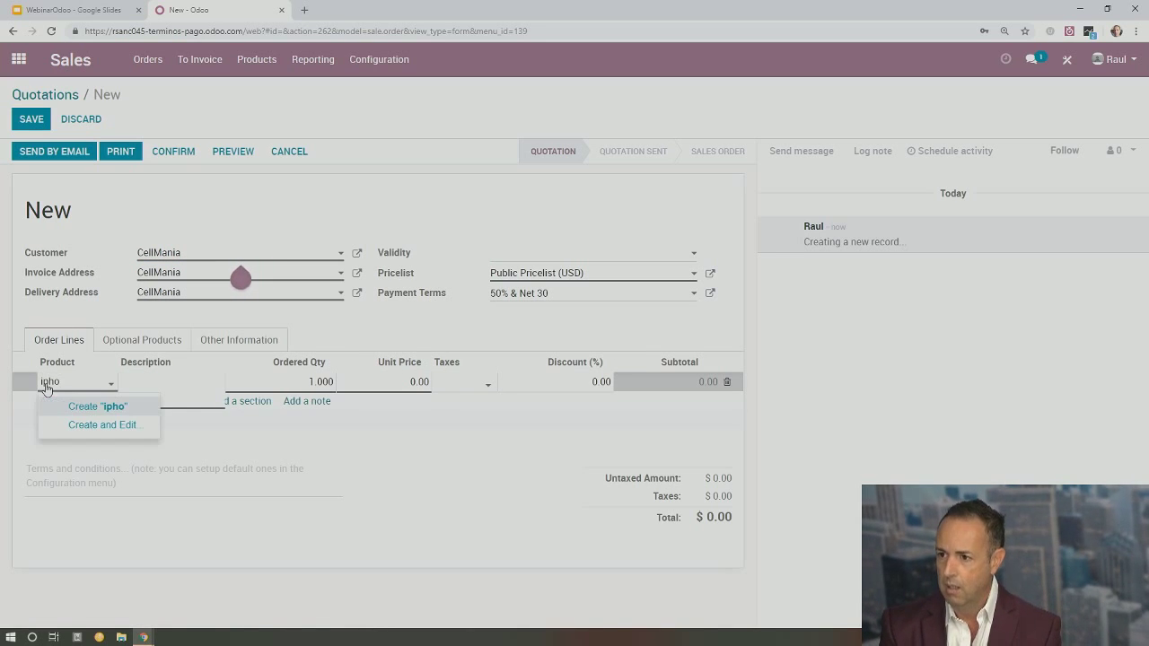
key(BackSpace)
key(BackSpace)
key(BackSpace)
key(BackSpace)
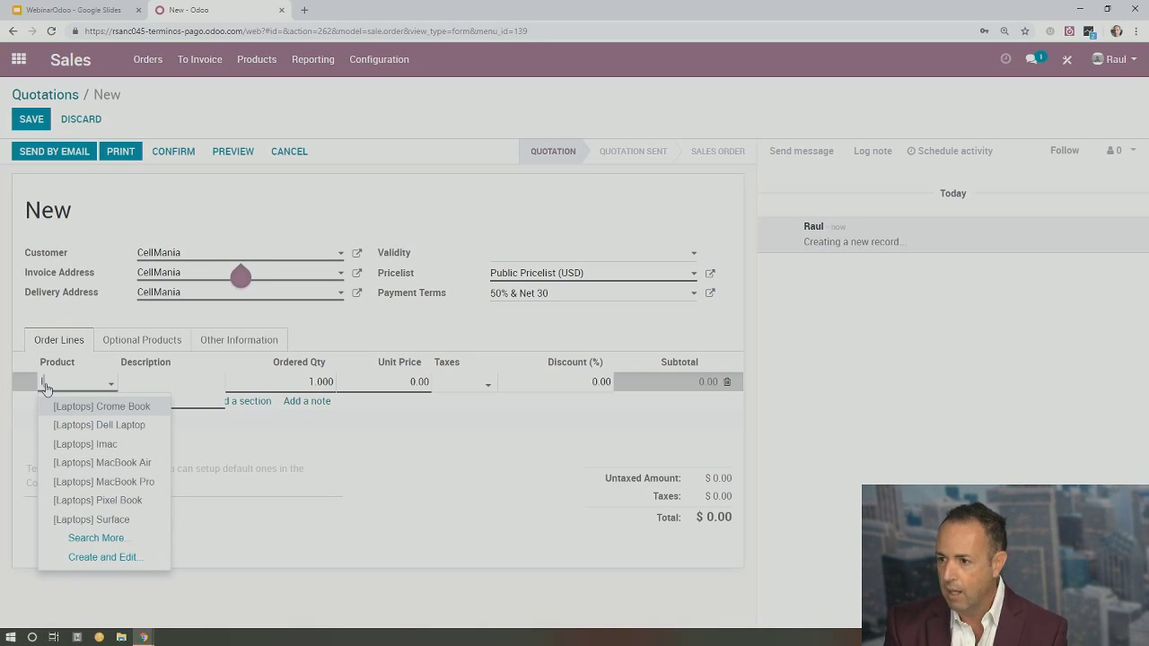
text(I)
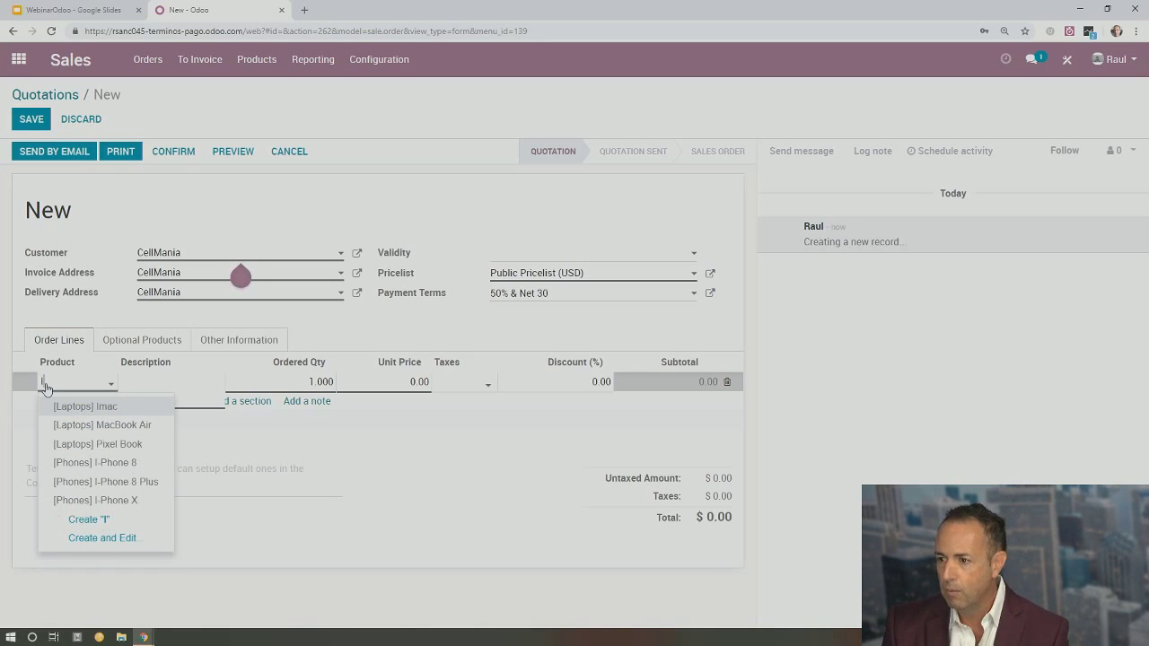
click(110, 461)
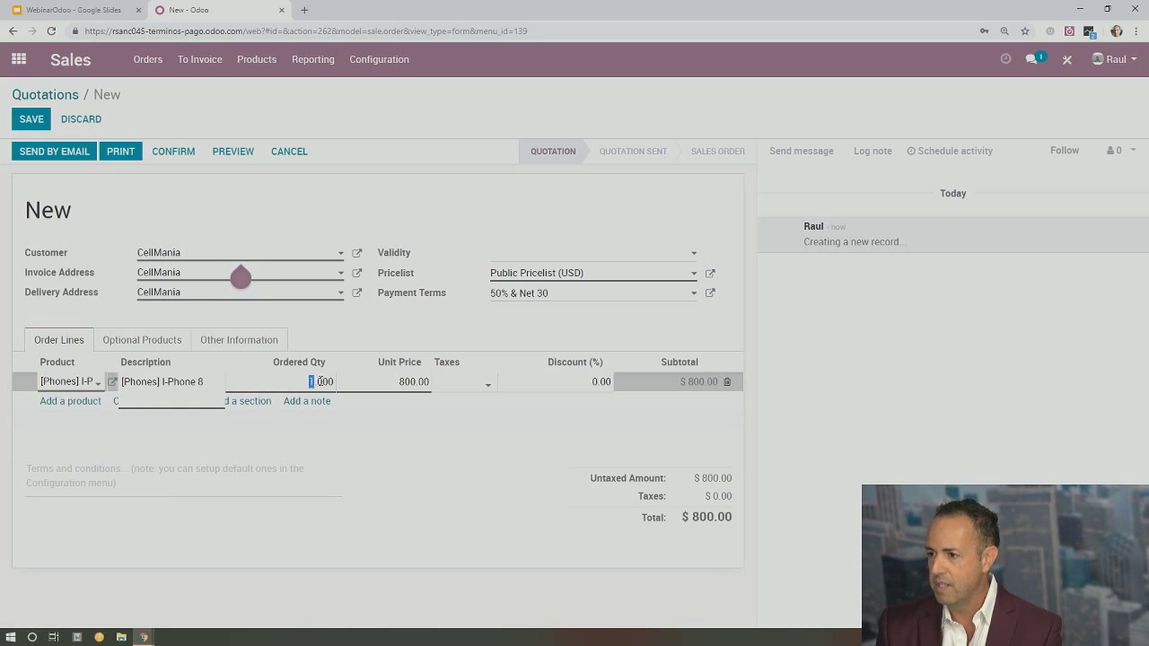
drag(321, 381, 336, 382)
text(2)
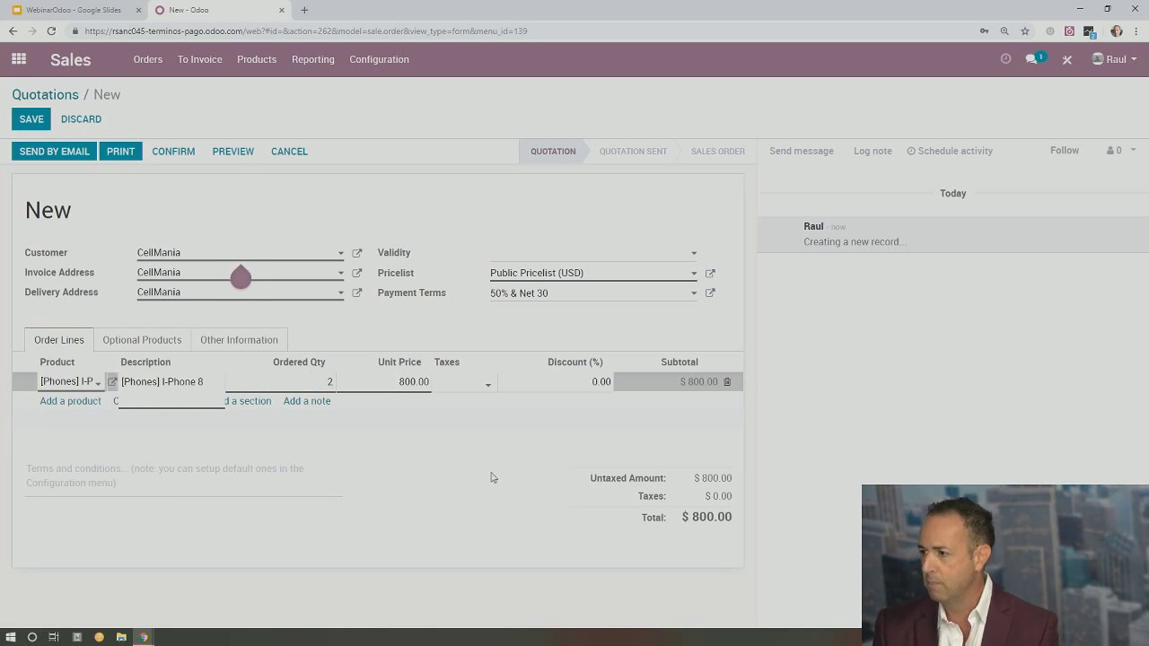
click(514, 428)
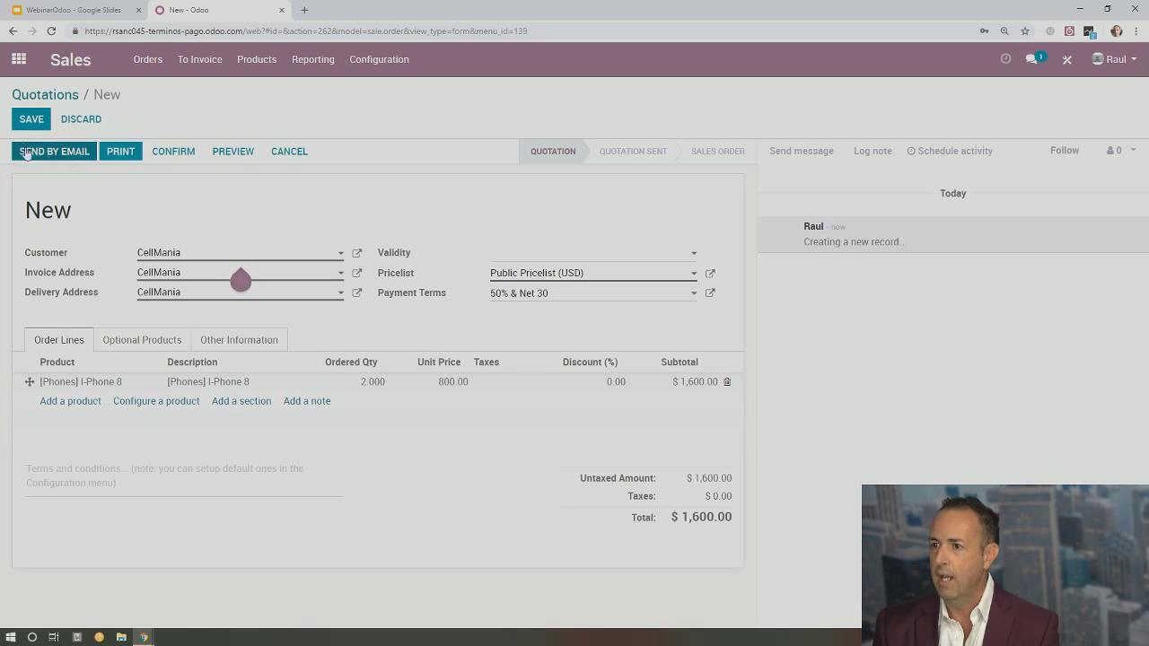
click(177, 153)
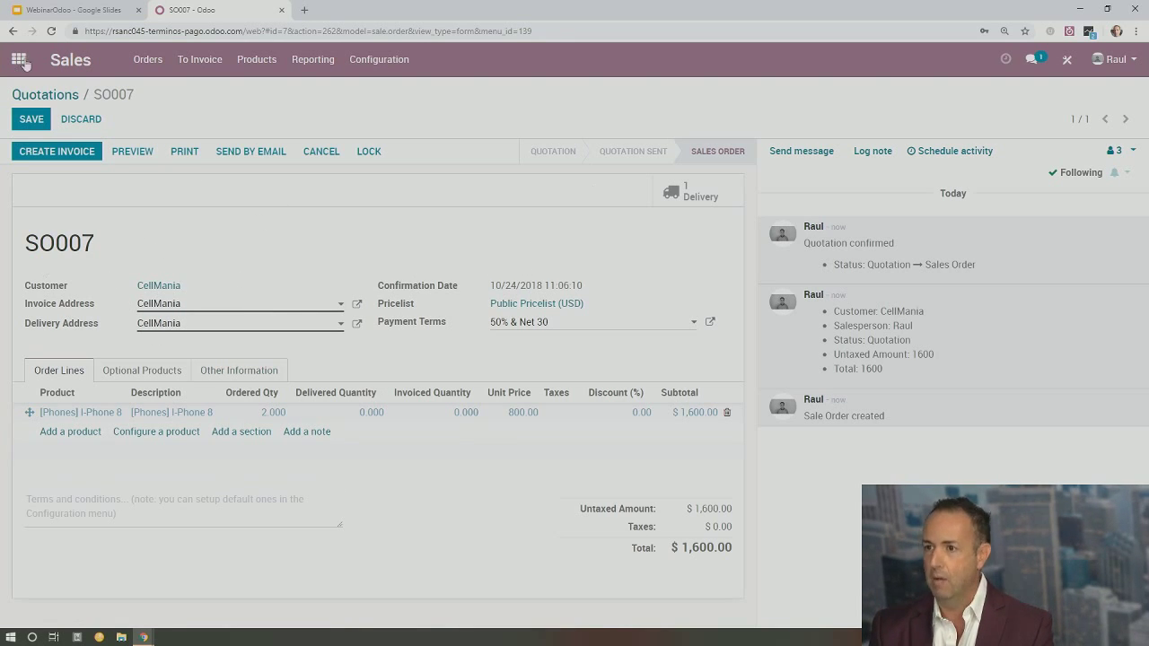
Create and view a percentage down payment invoice of 50% for the sales order.
click(75, 154)
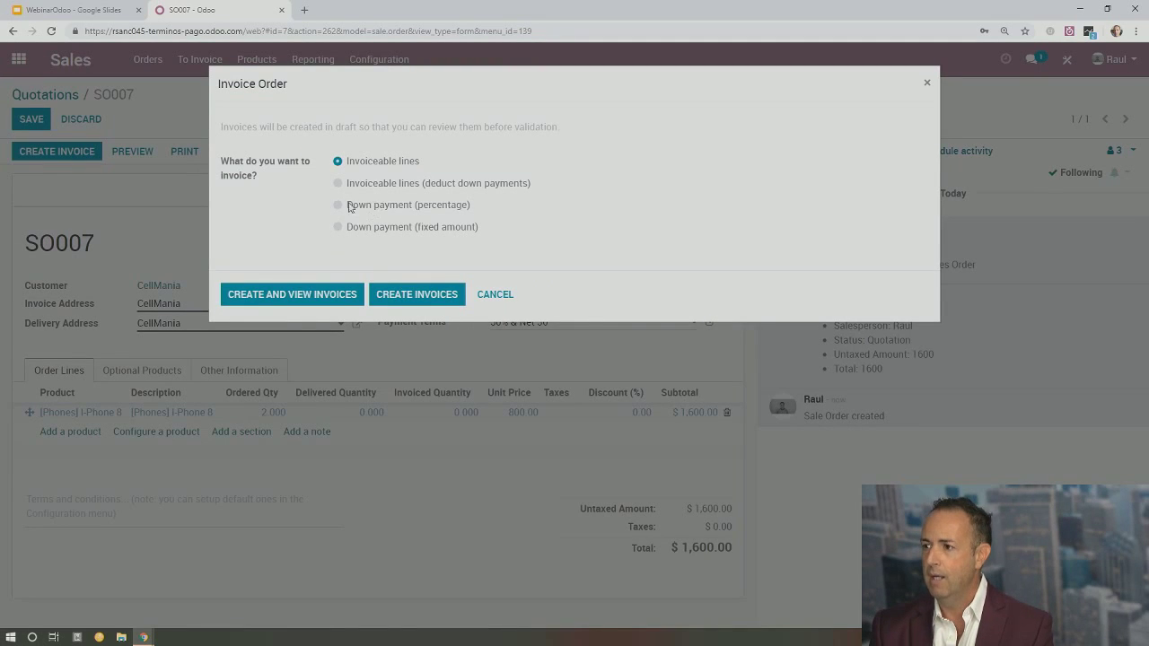
click(339, 205)
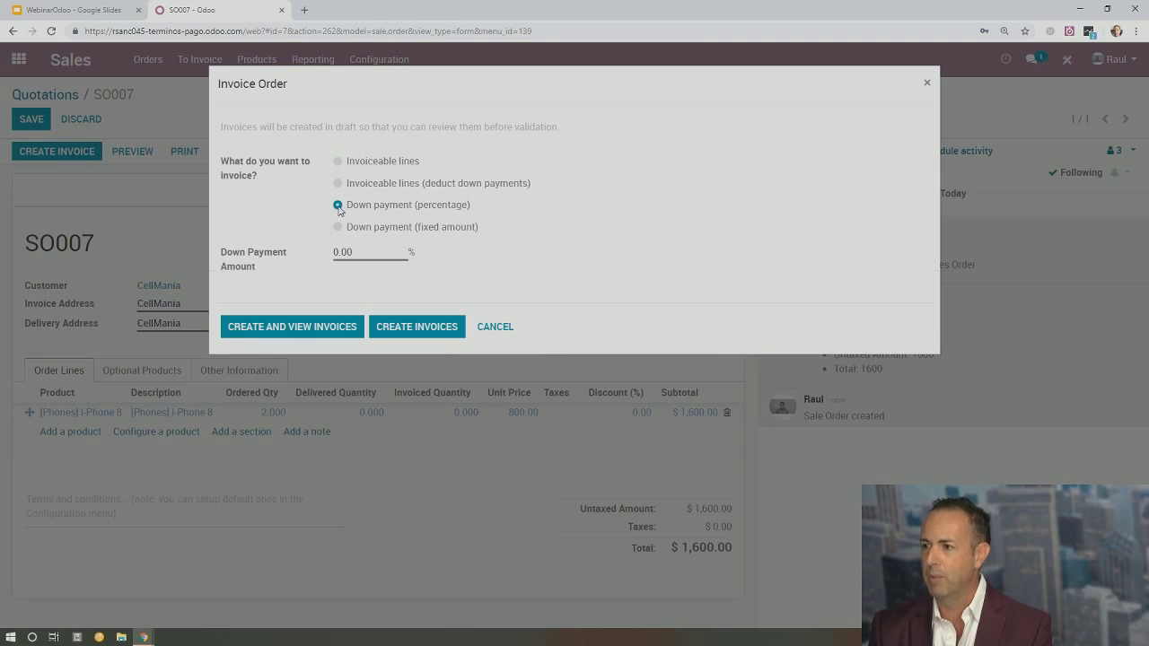
click(371, 250)
mouse_move(259, 264)
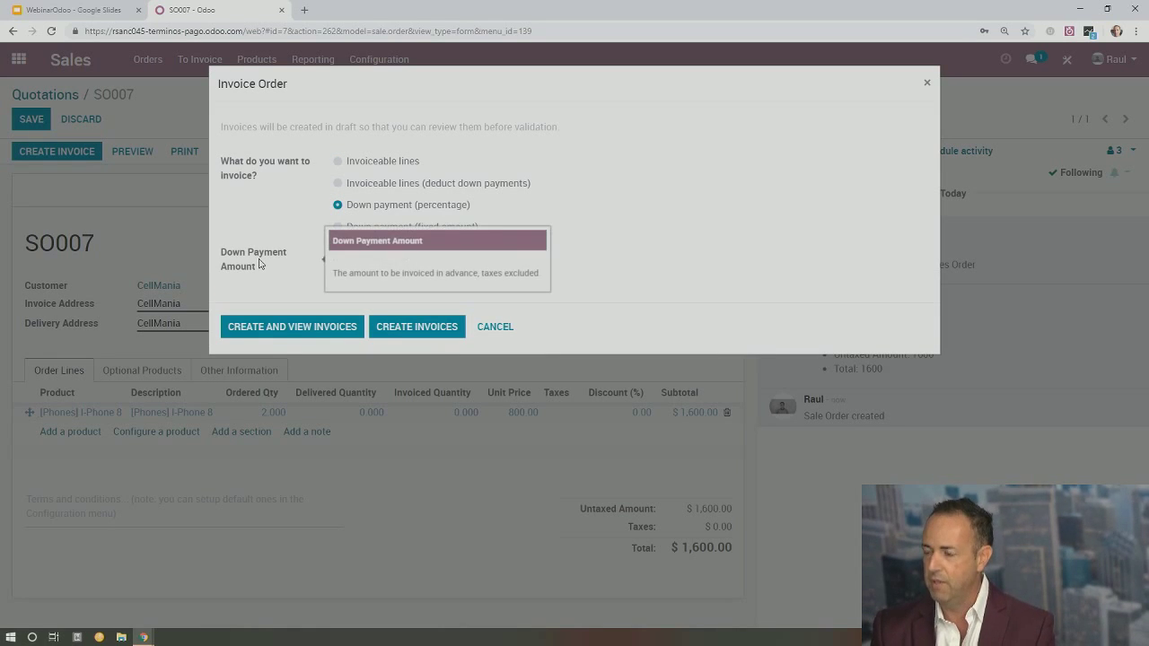
text(50)
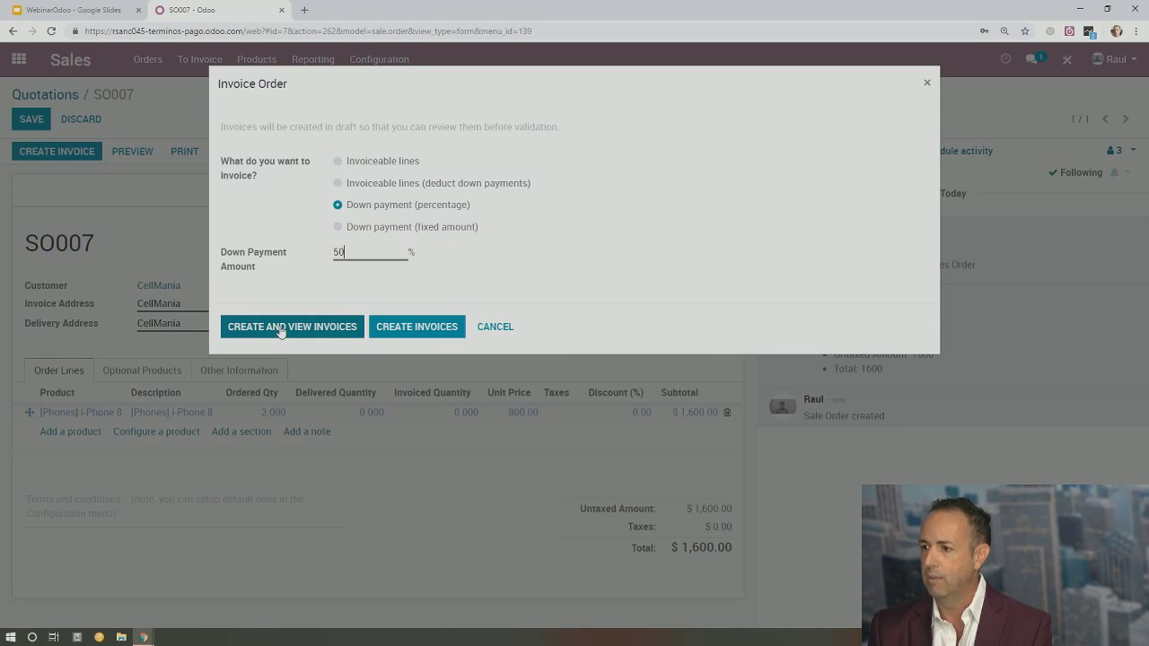
click(281, 329)
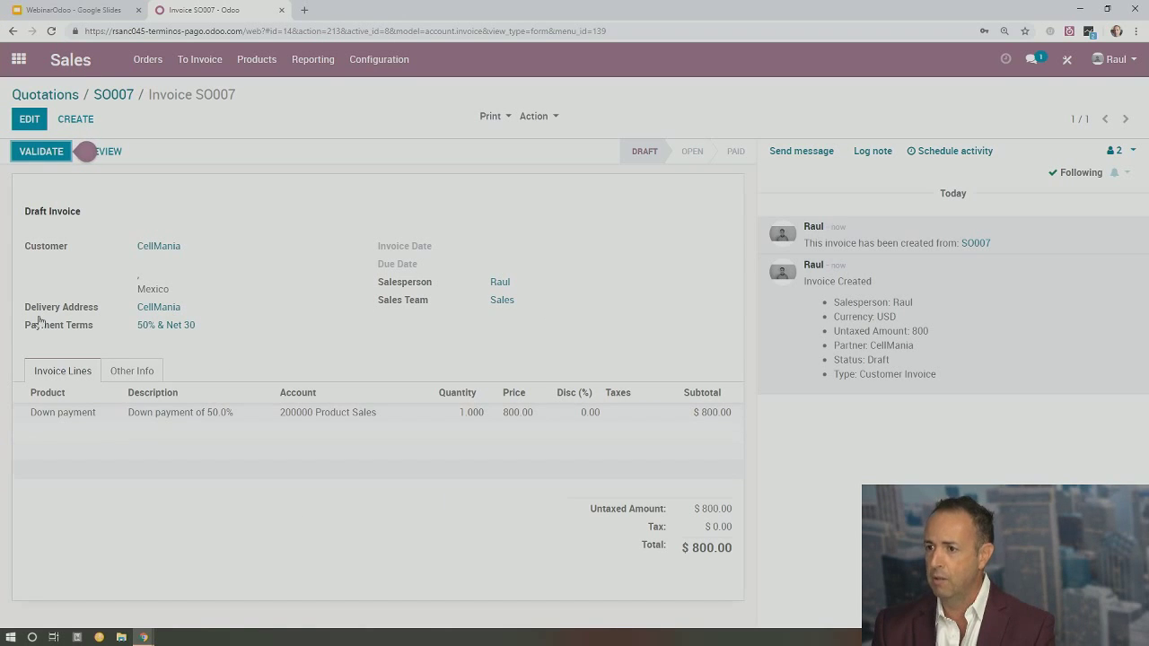
Validate the down payment invoice and register its full $800.00 payment in the Bank (USD) journal.
click(41, 152)
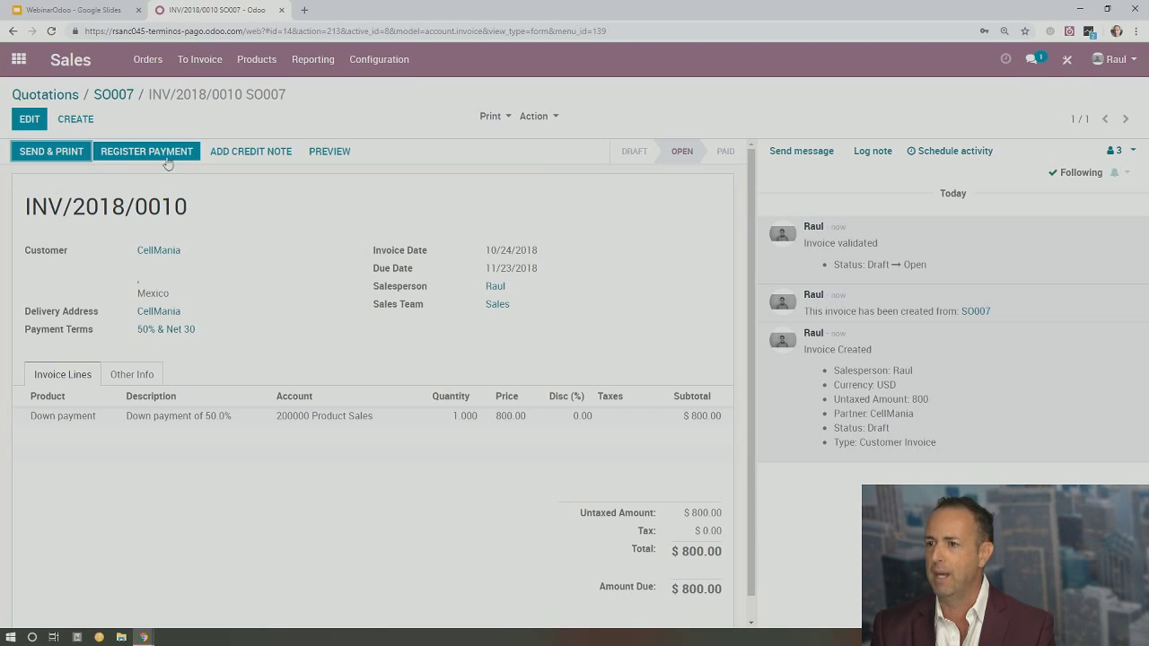
click(163, 153)
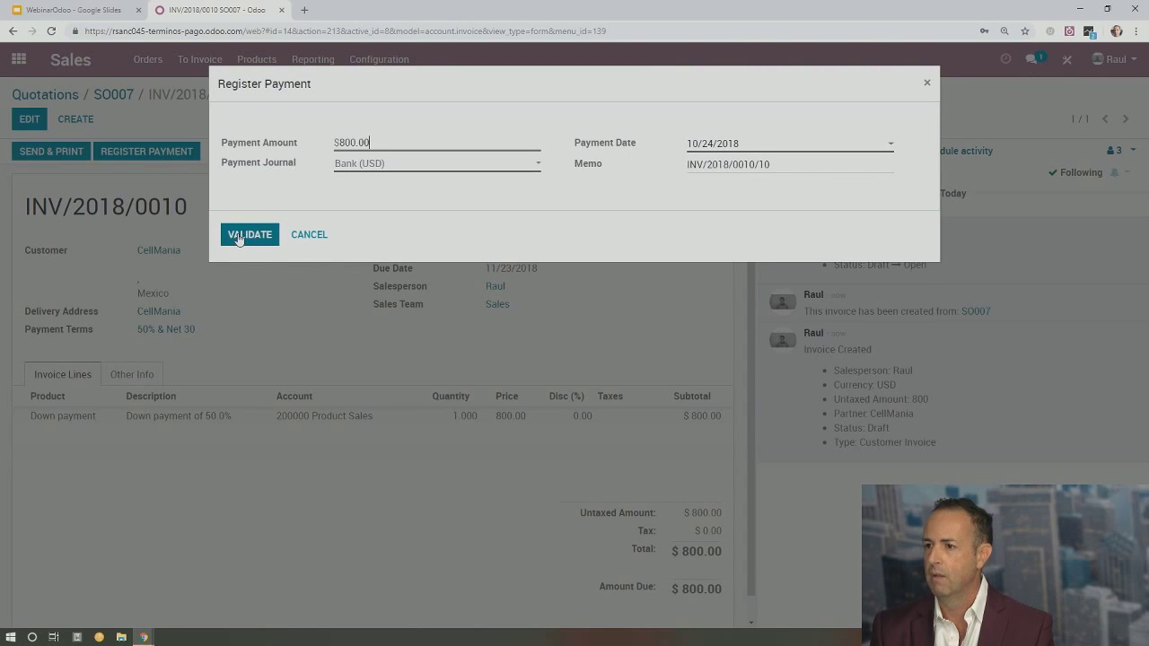
click(249, 238)
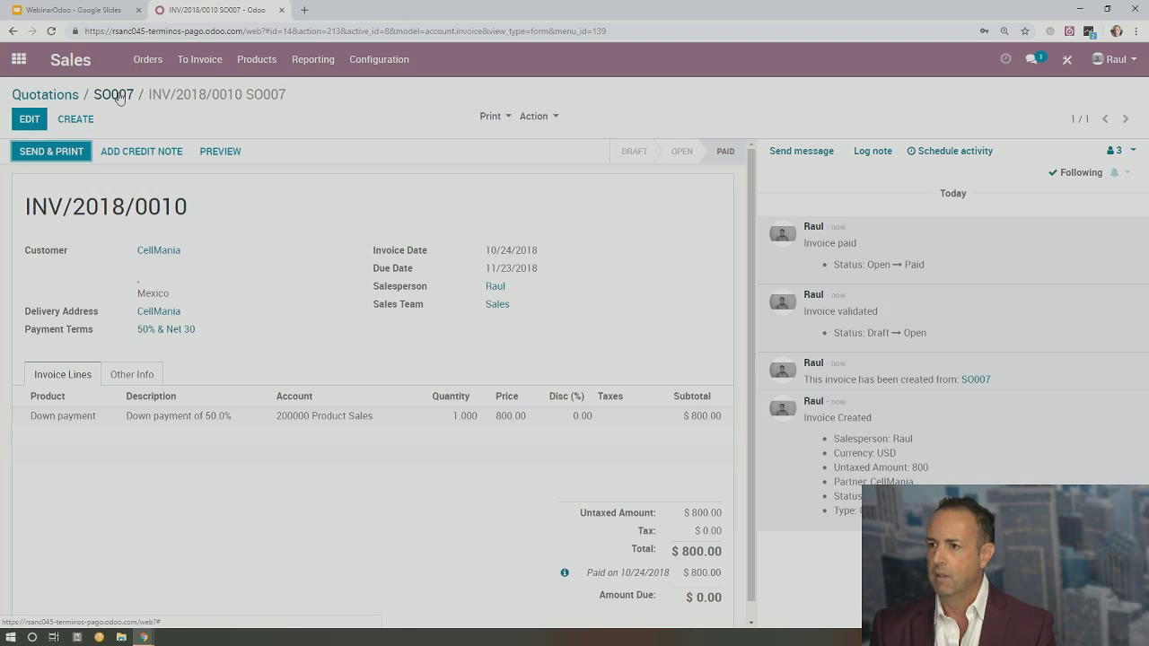
Return to sales order SO007, invoice its invoiceable lines with down payments deducted, and validate the new draft invoice.
click(118, 95)
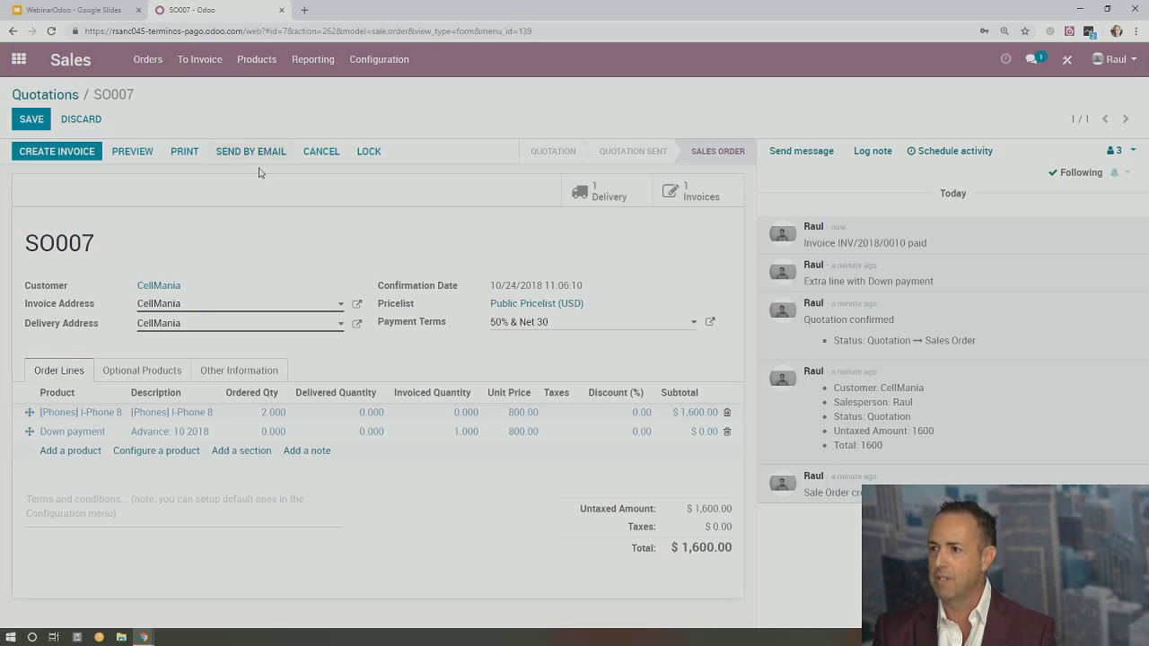
click(56, 151)
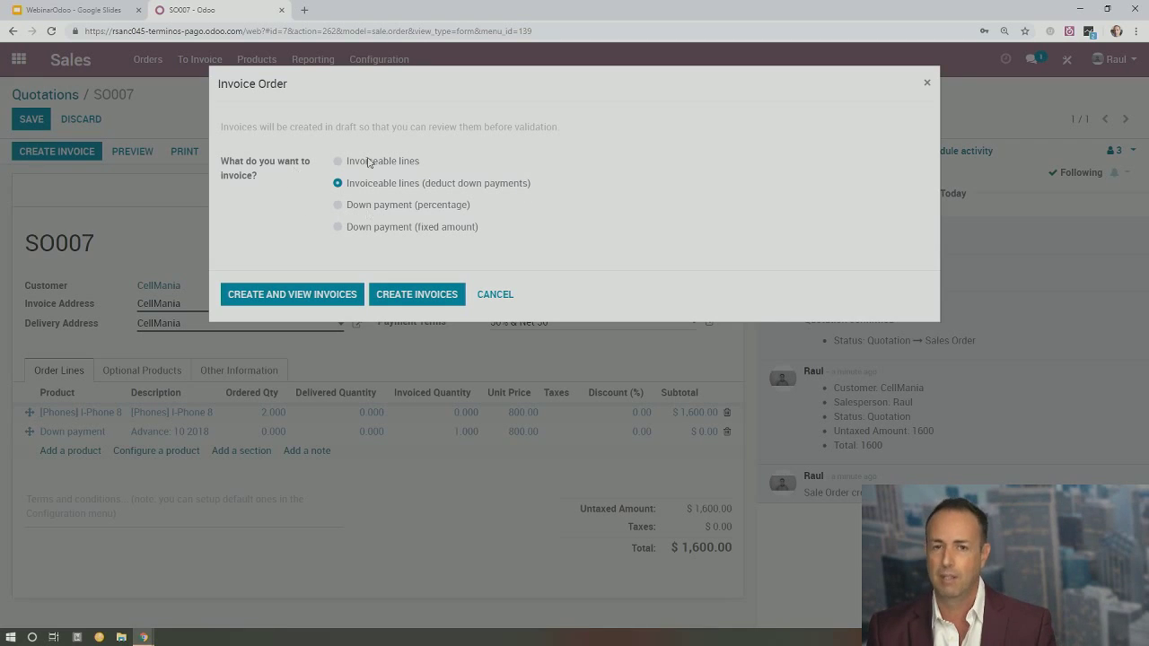
click(273, 299)
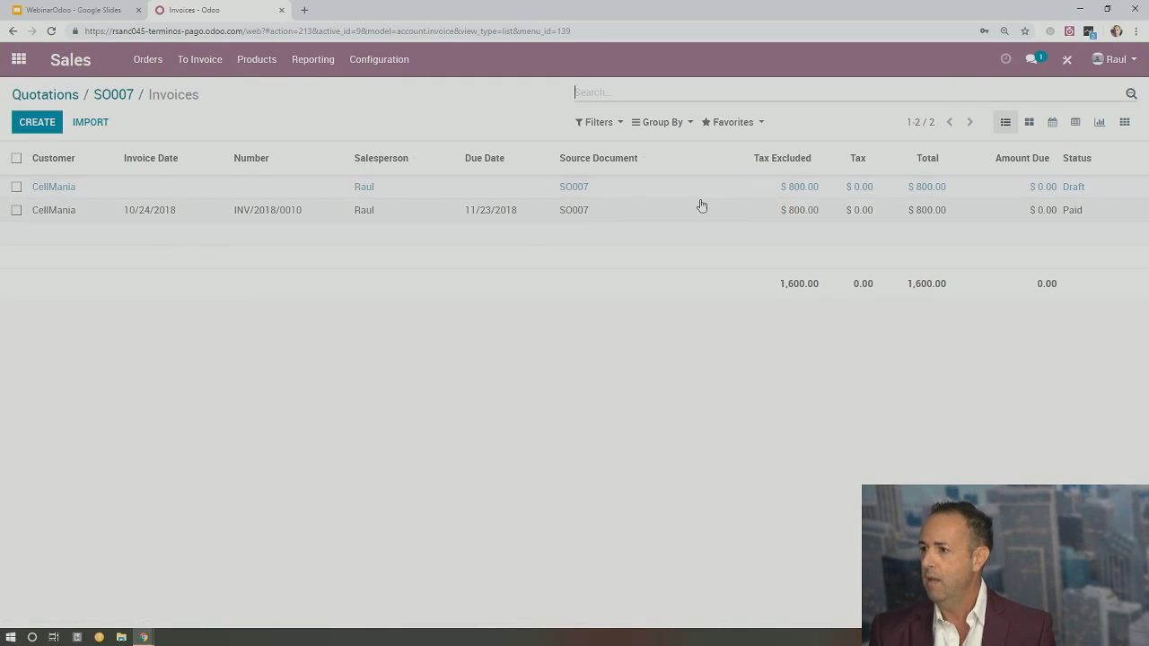
click(576, 190)
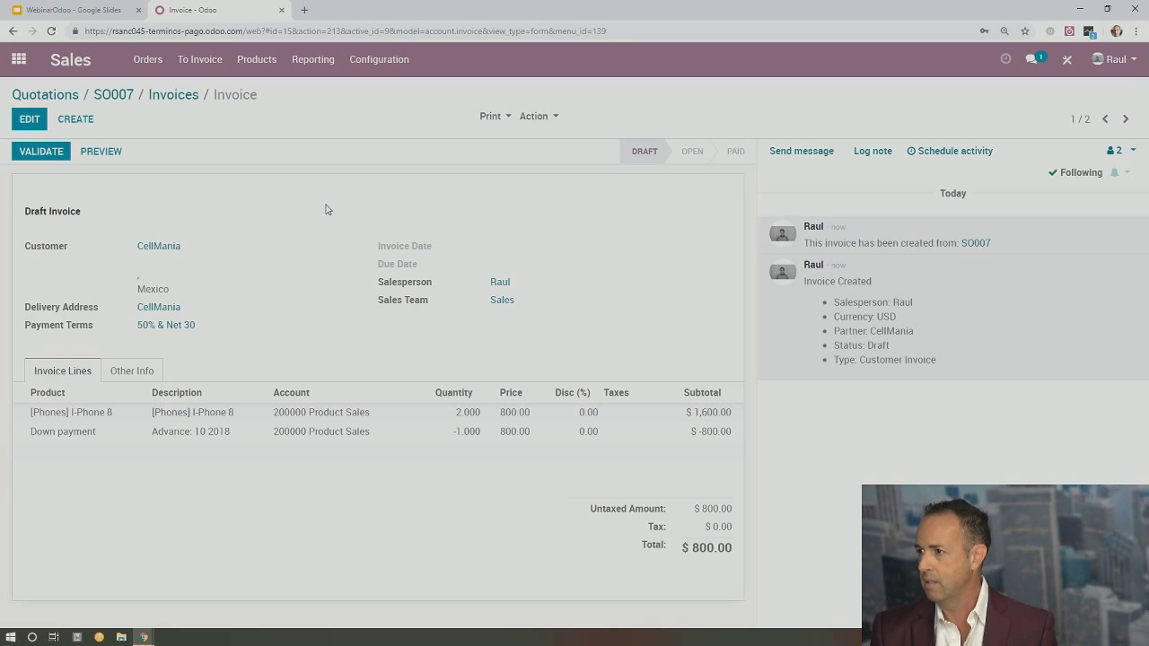
click(45, 155)
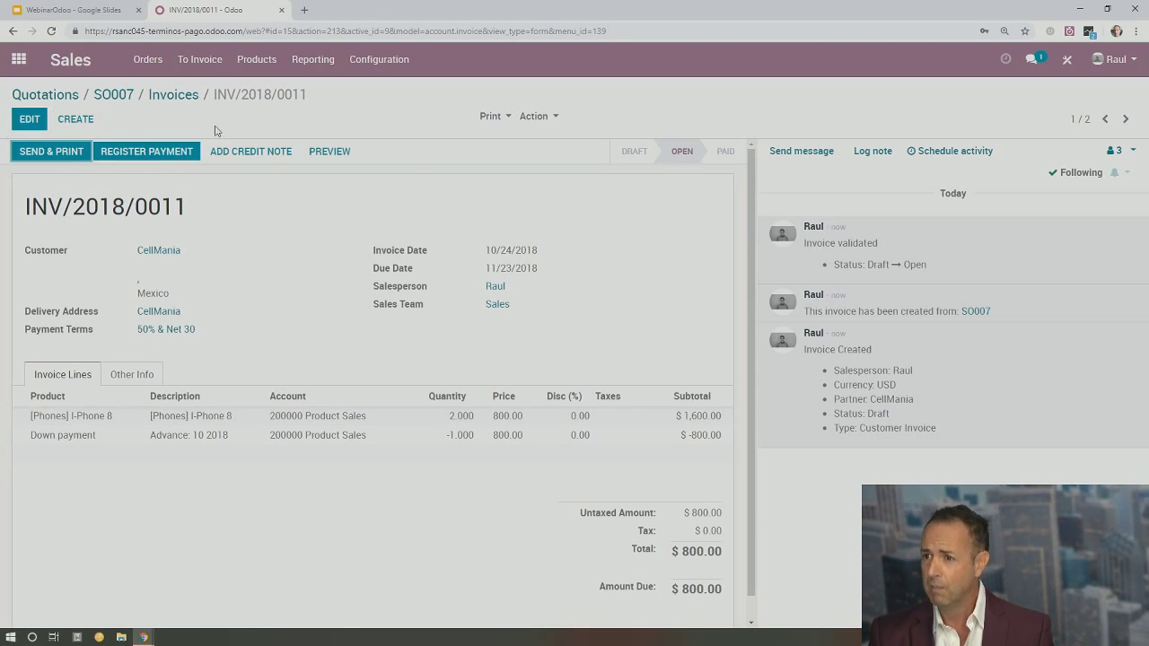
Open the list of customer invoices in the Accounting app.
click(19, 60)
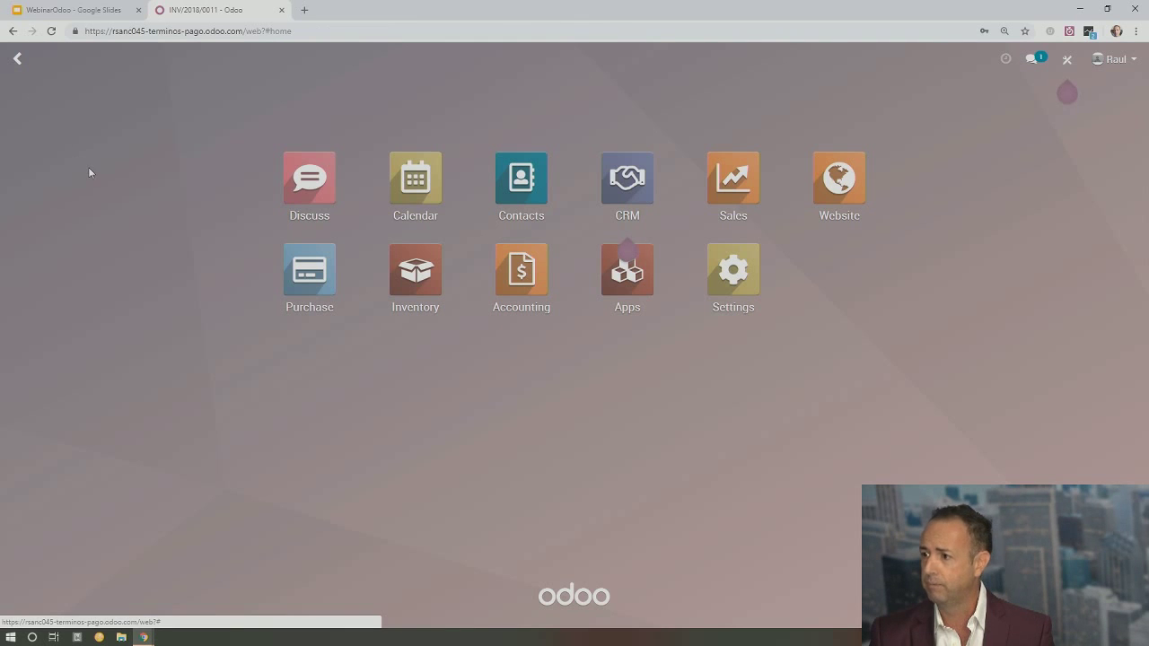
click(517, 280)
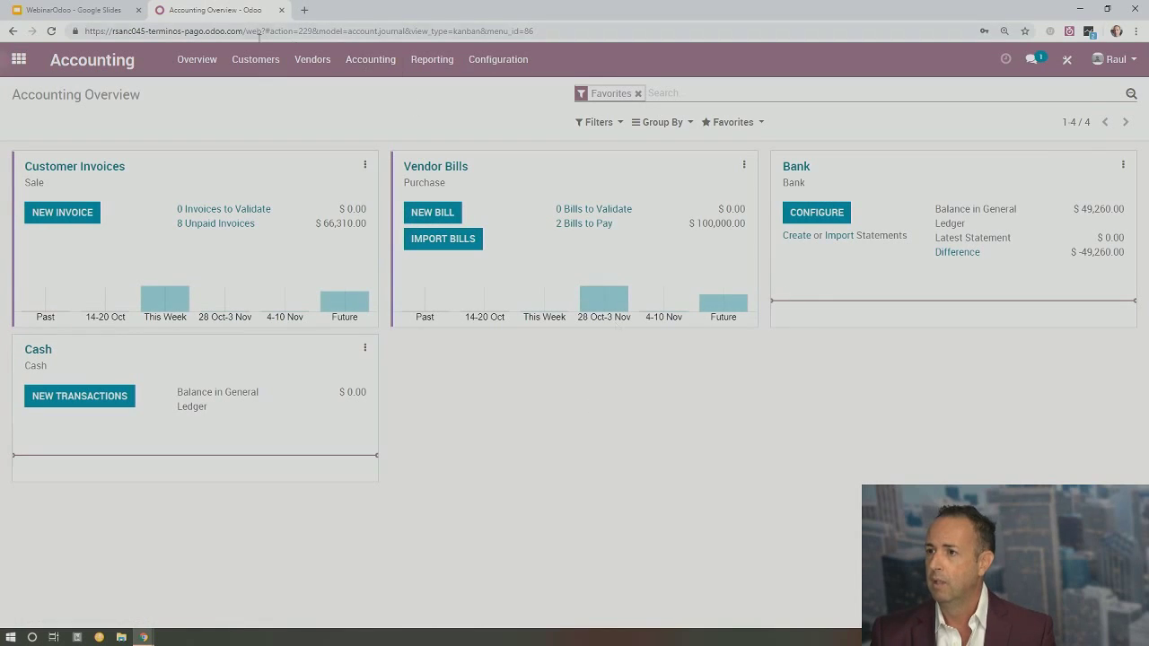
click(256, 59)
mouse_move(289, 75)
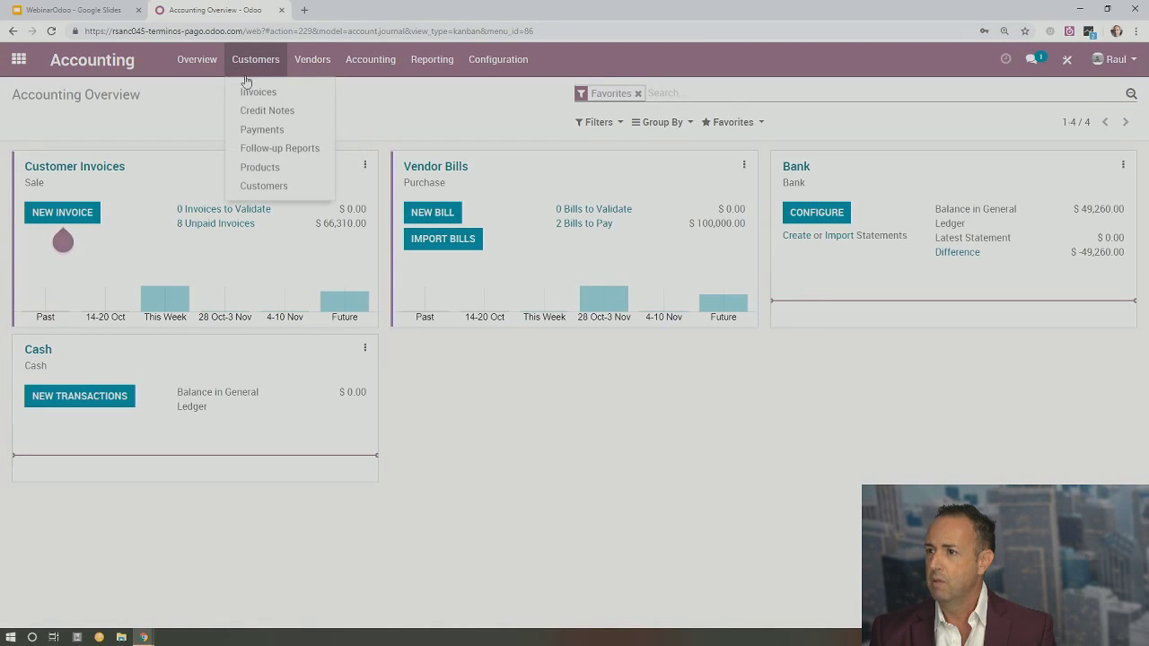
click(259, 94)
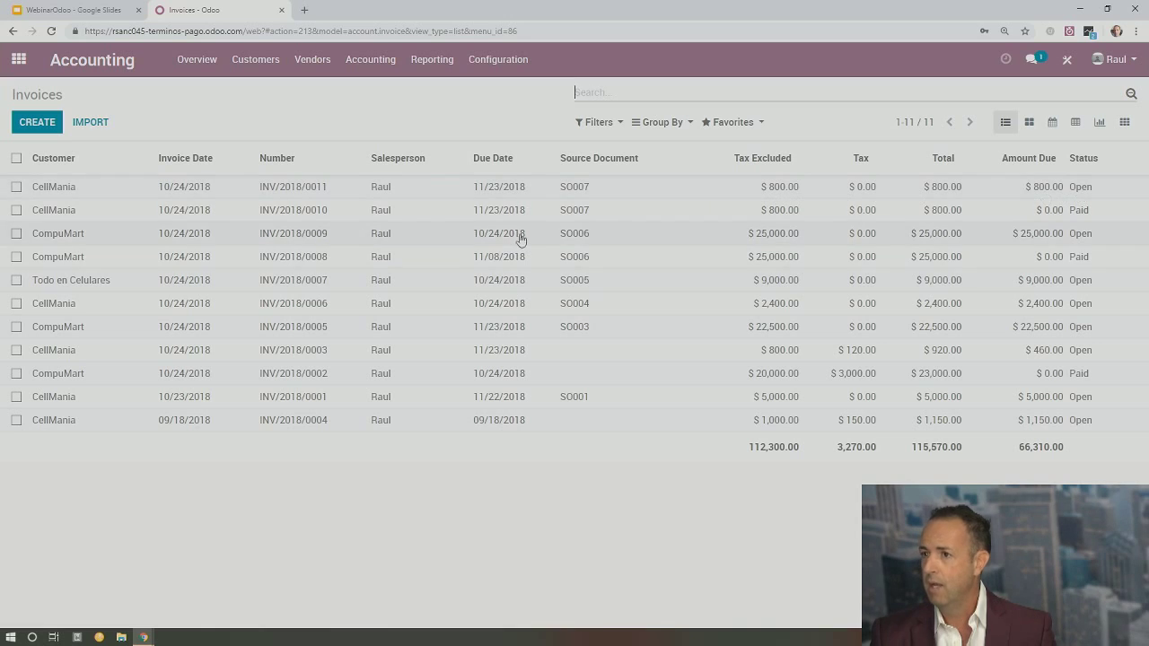
Group the customer invoices by due date per month and expand the November, October and September 2018 groups.
click(616, 126)
click(483, 120)
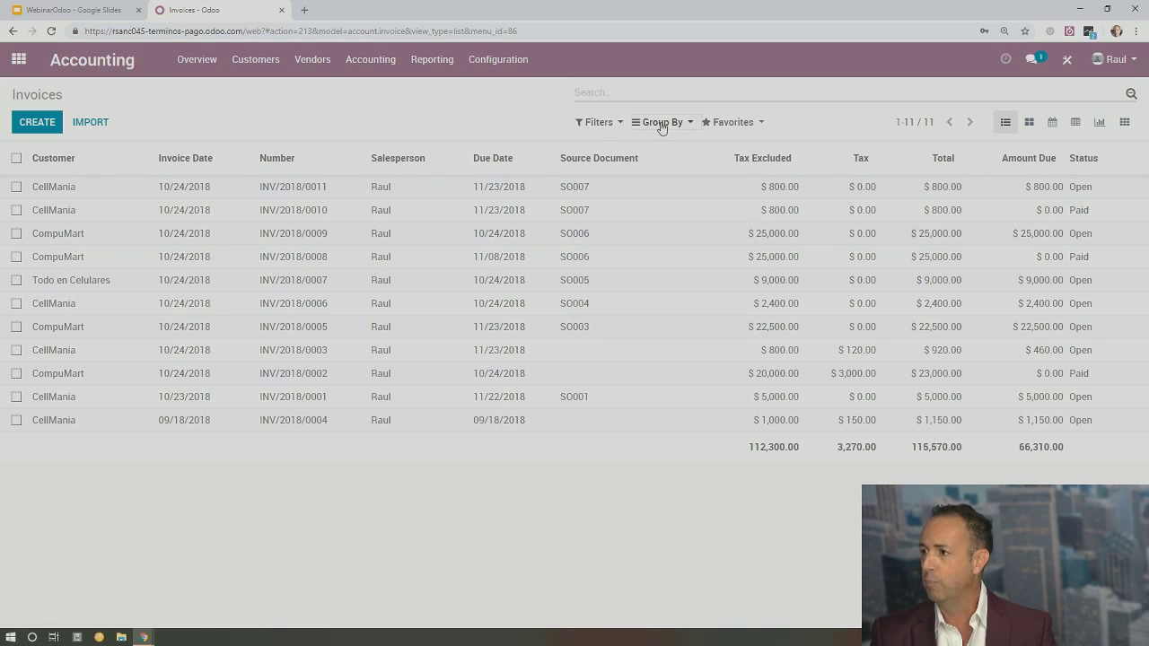
click(662, 122)
click(705, 251)
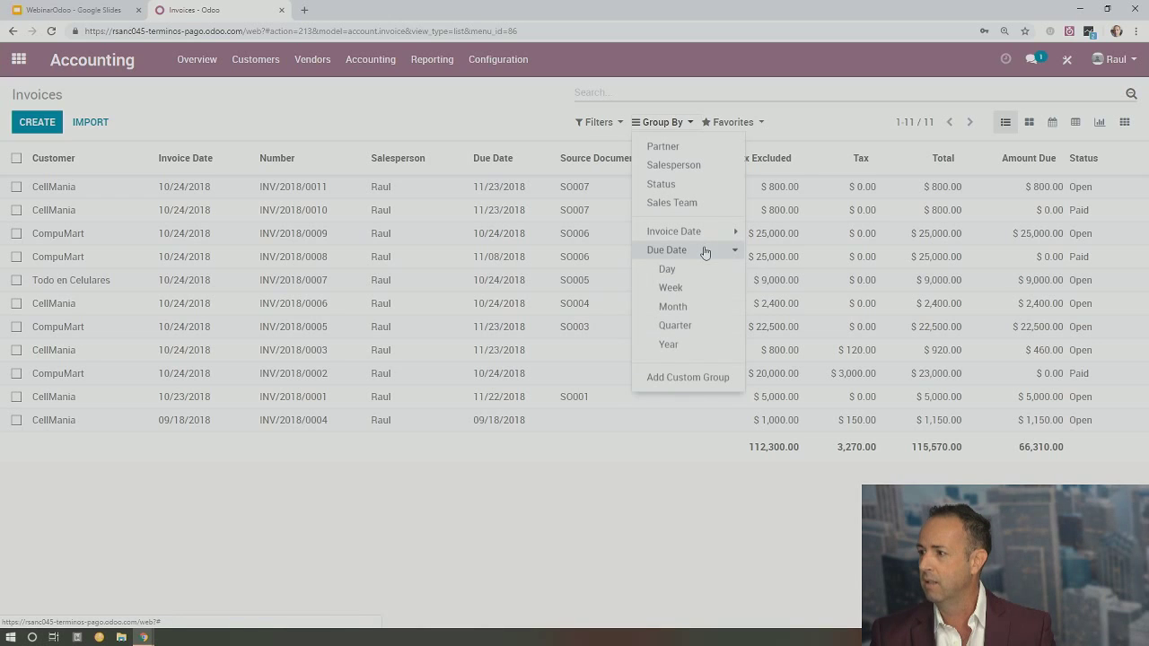
click(684, 308)
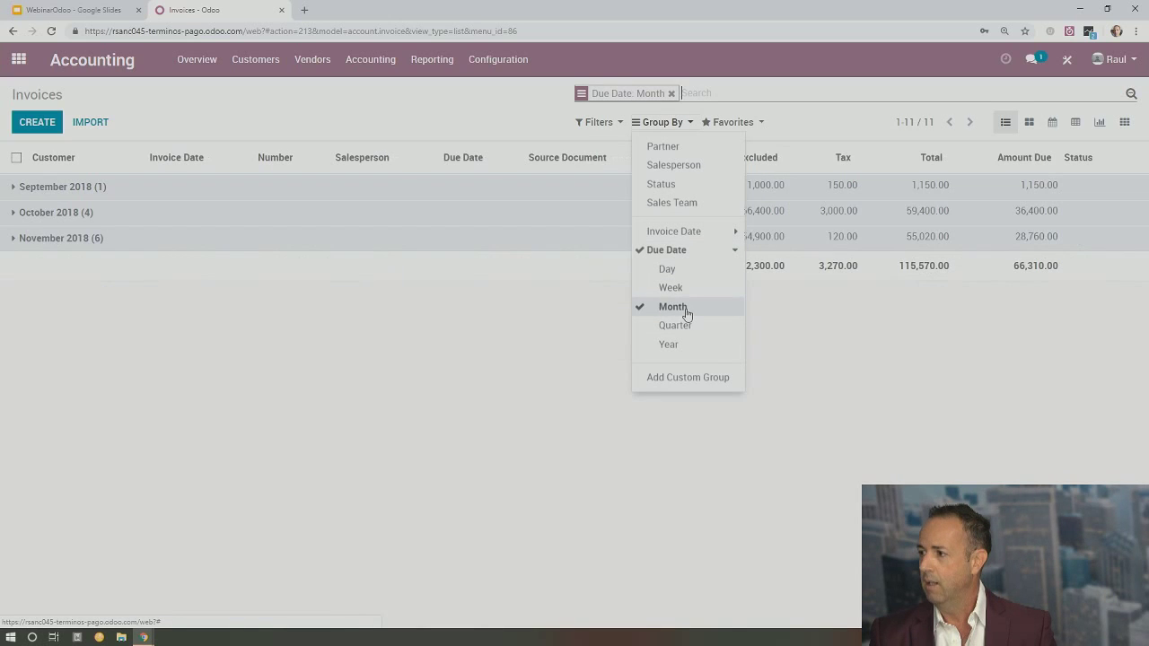
click(528, 348)
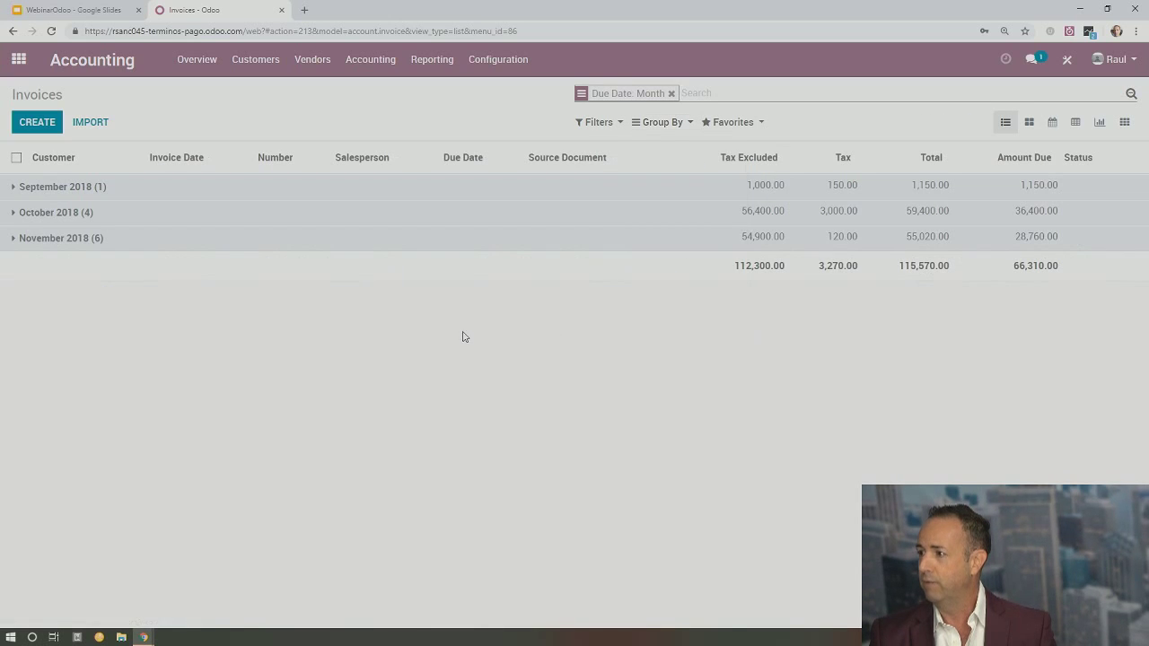
click(13, 241)
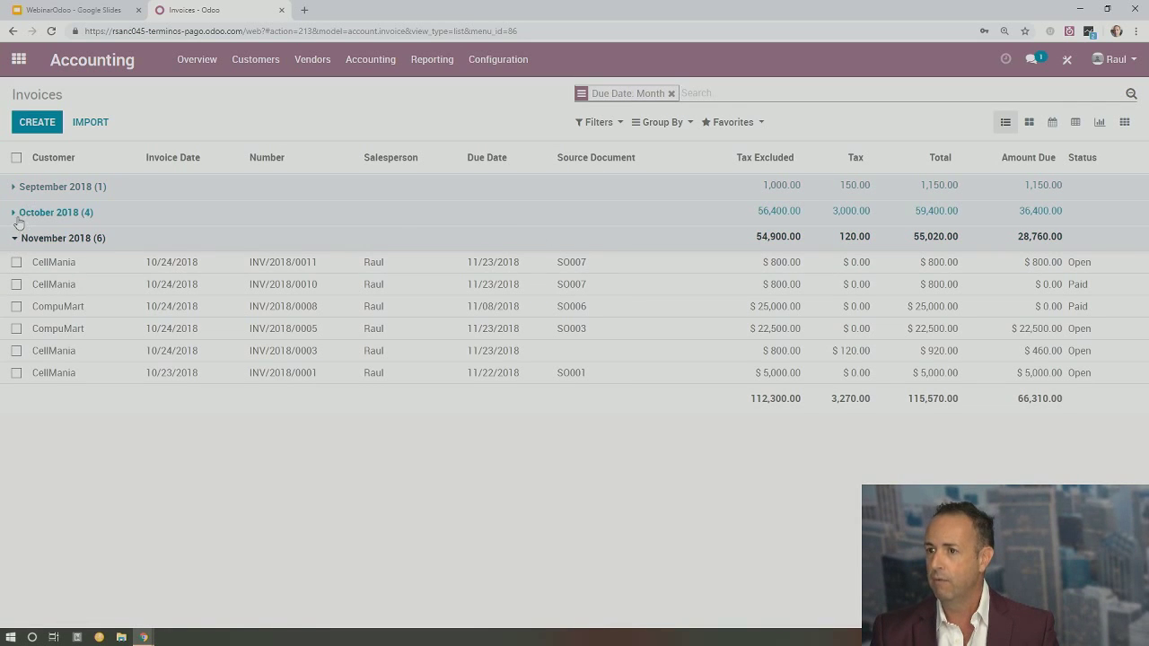
click(16, 215)
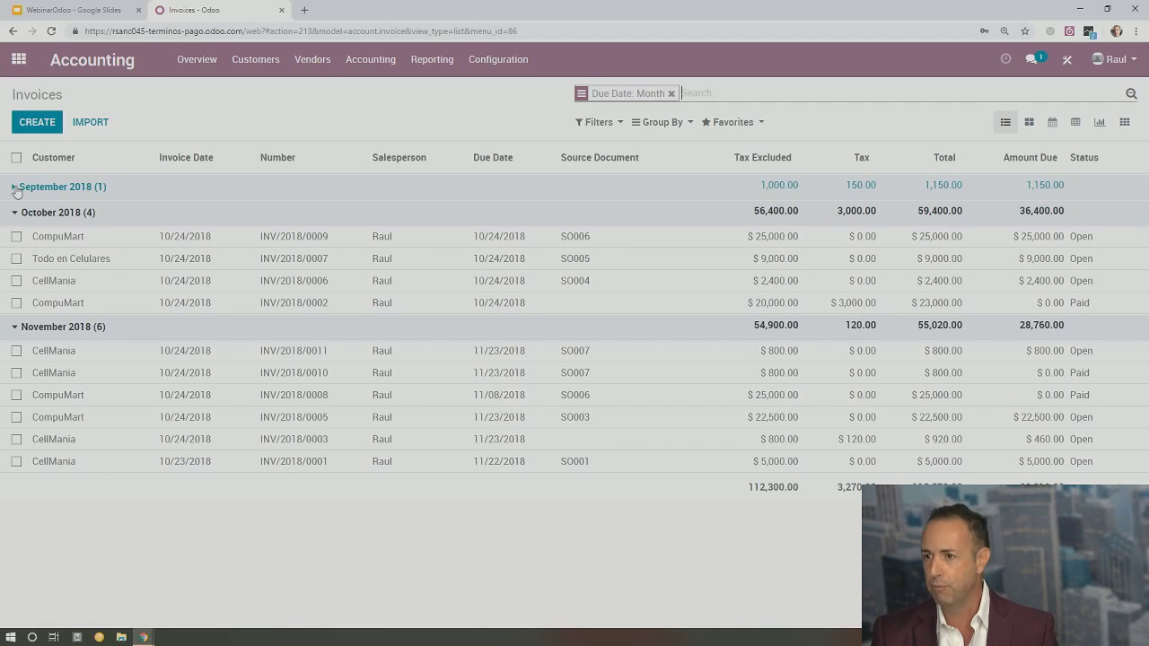
click(16, 189)
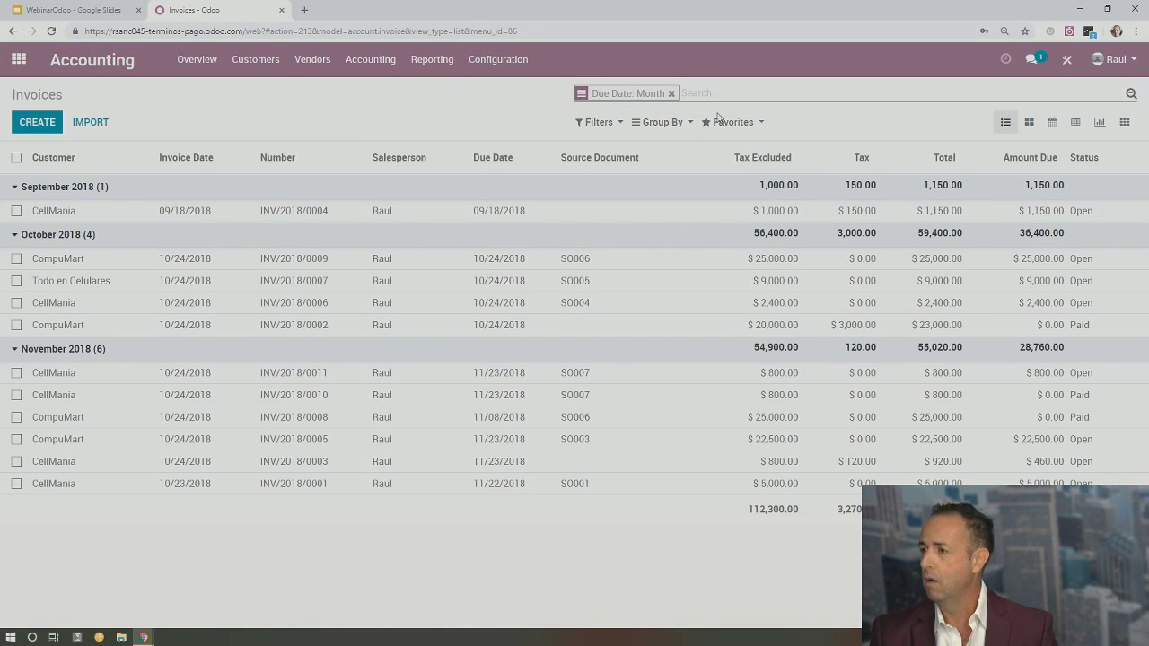
Apply a custom filter to the grouped invoices where Status is Open.
click(598, 122)
click(640, 374)
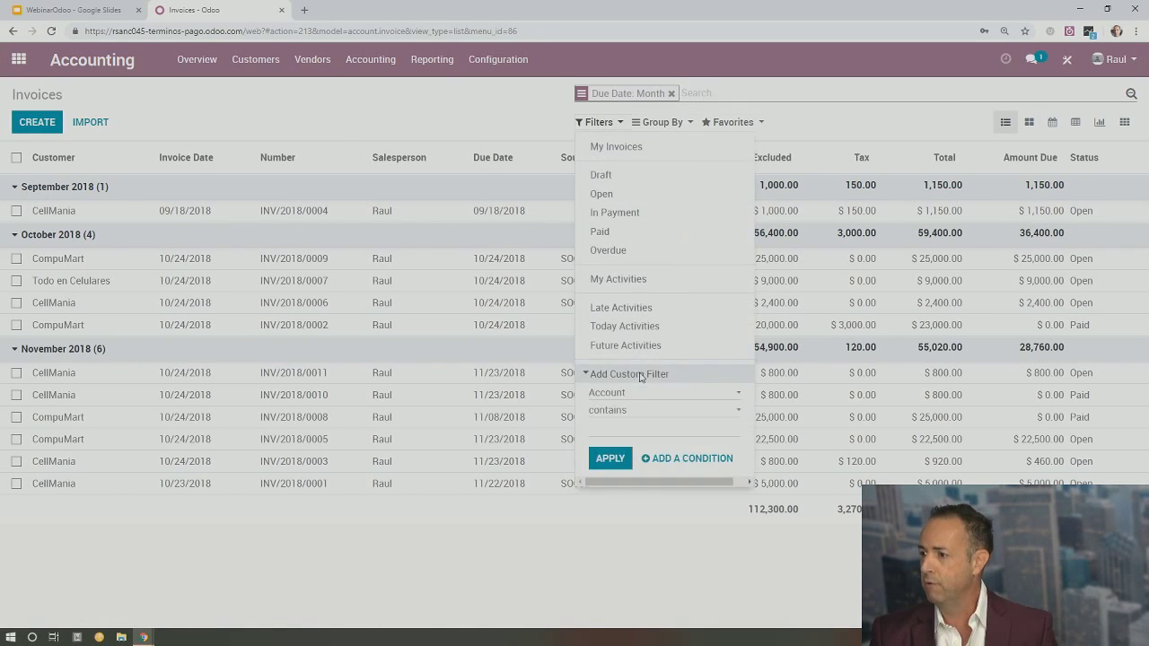
click(634, 395)
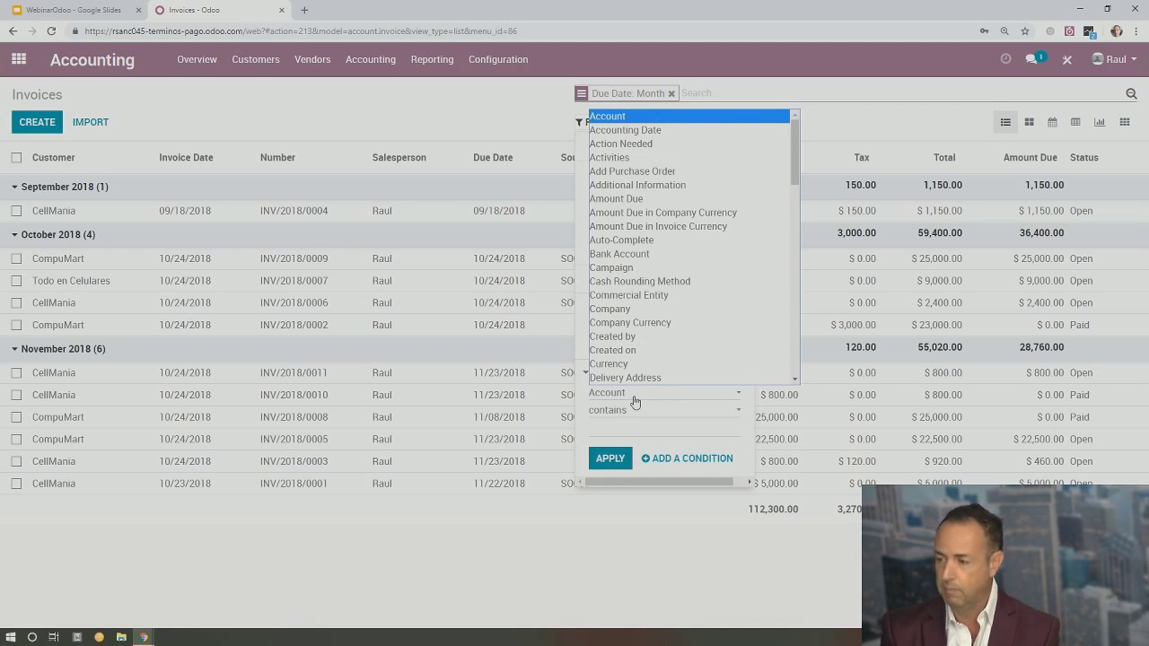
key(s)
key(s)
key(s)
key(s)
key(s)
key(s)
key(s)
key(s)
key(s)
key(s)
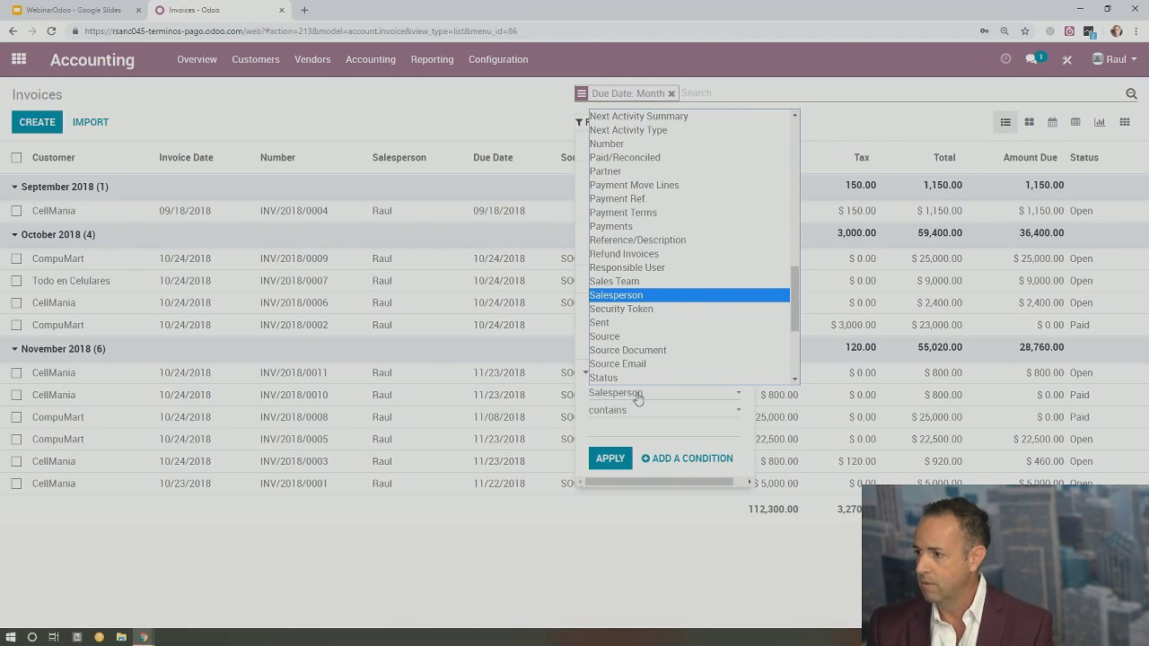
click(628, 378)
click(626, 431)
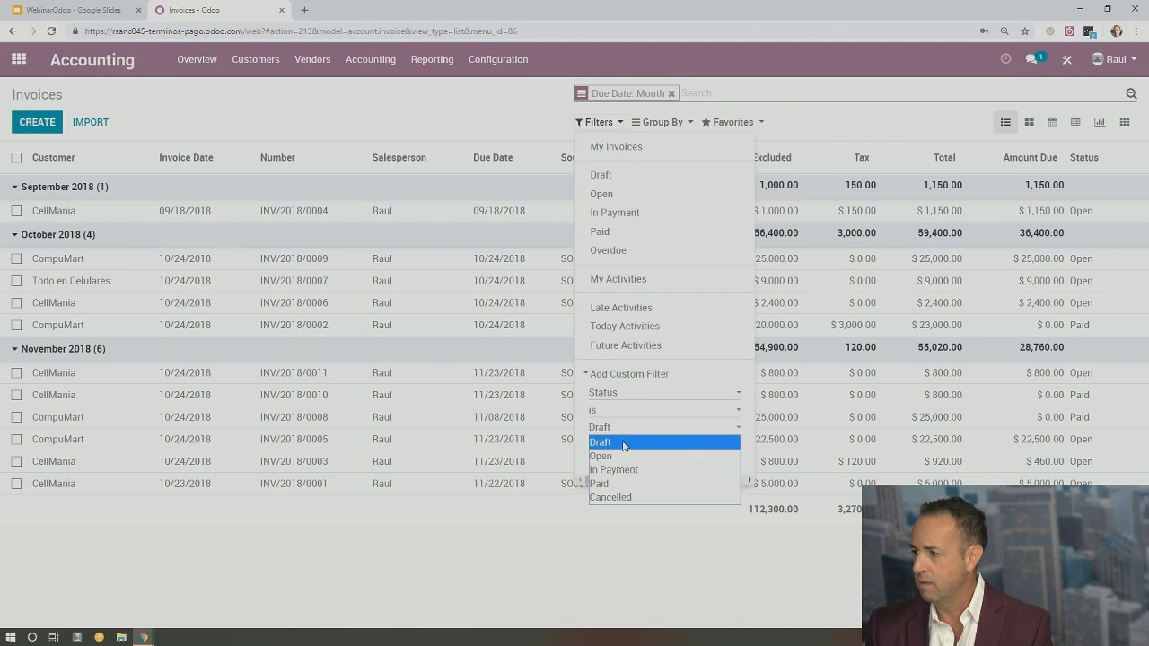
click(620, 446)
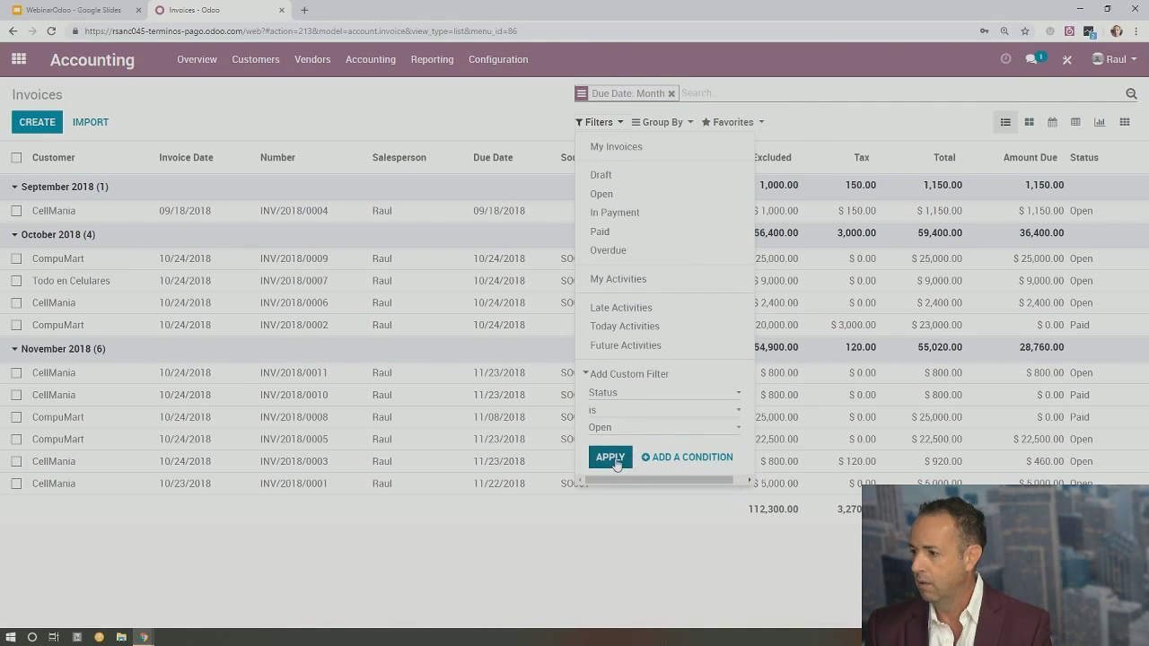
click(611, 458)
click(619, 469)
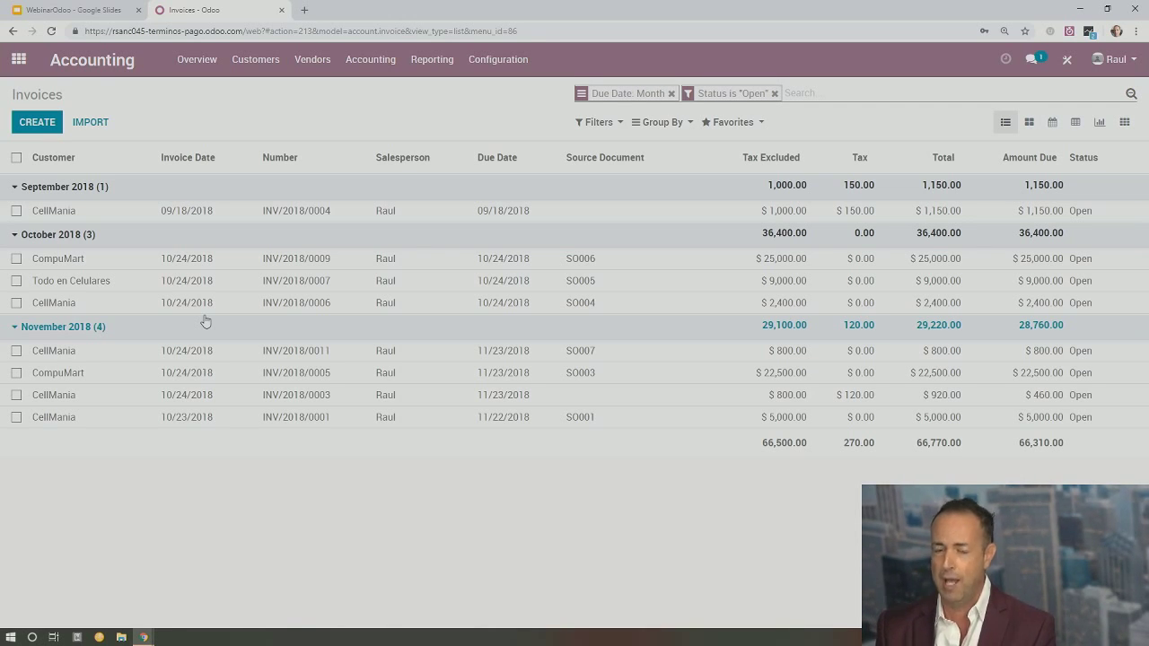
Duplicate the invoices browser tab, place the copy before the original tab, and switch to the copy.
right_click(233, 18)
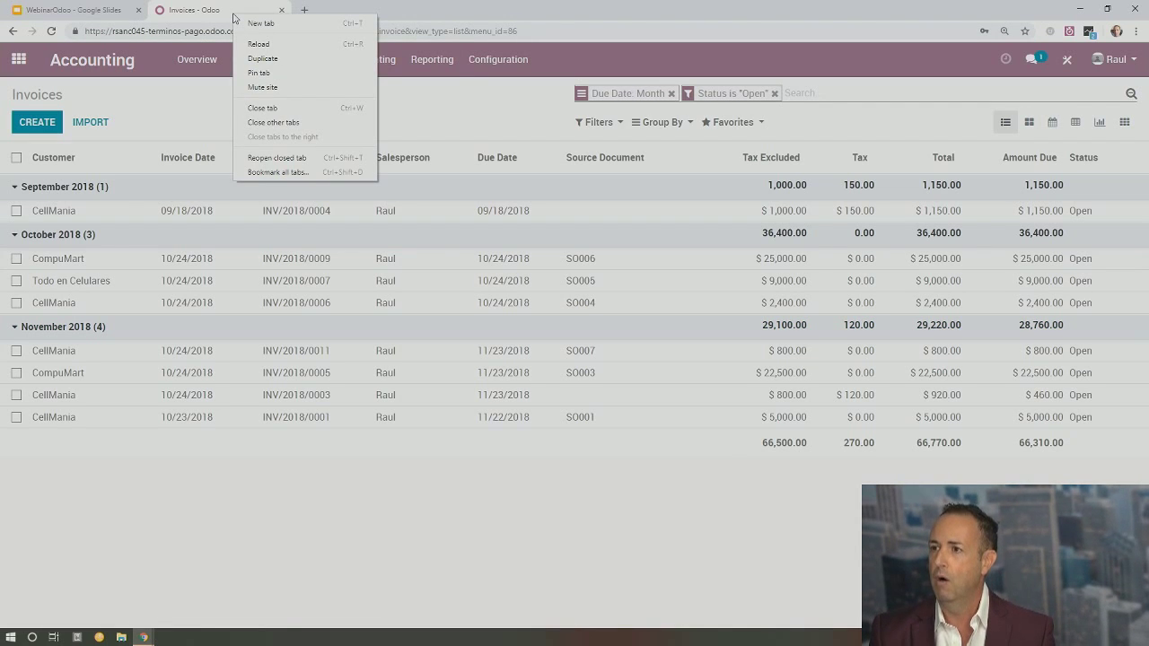
click(278, 60)
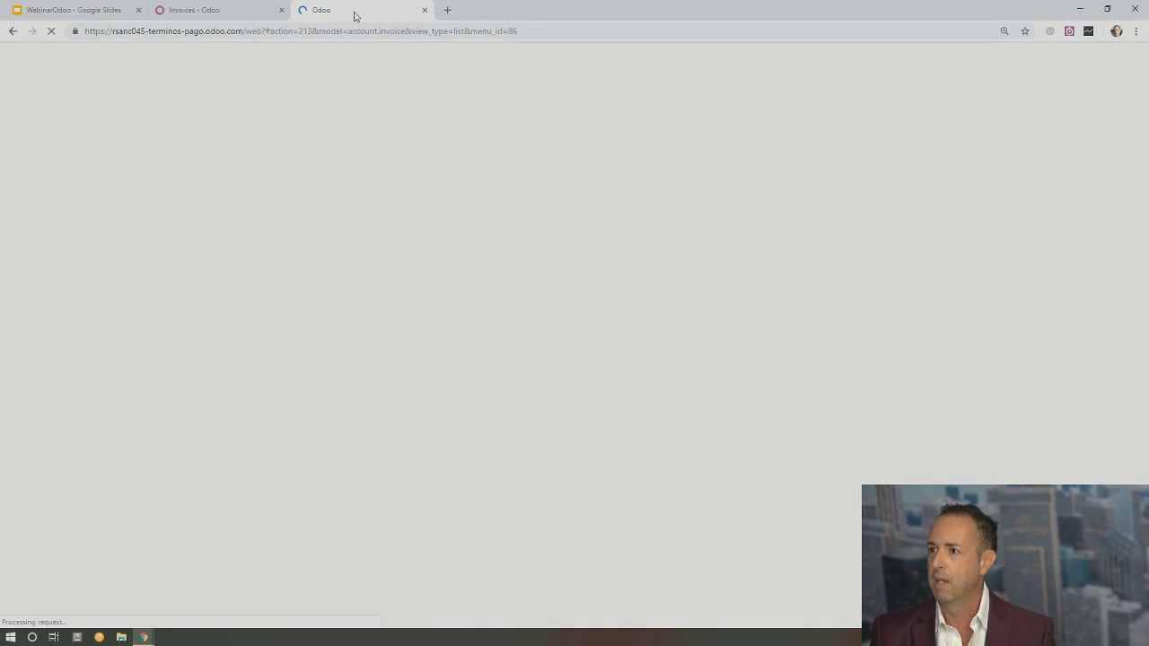
drag(365, 17, 234, 20)
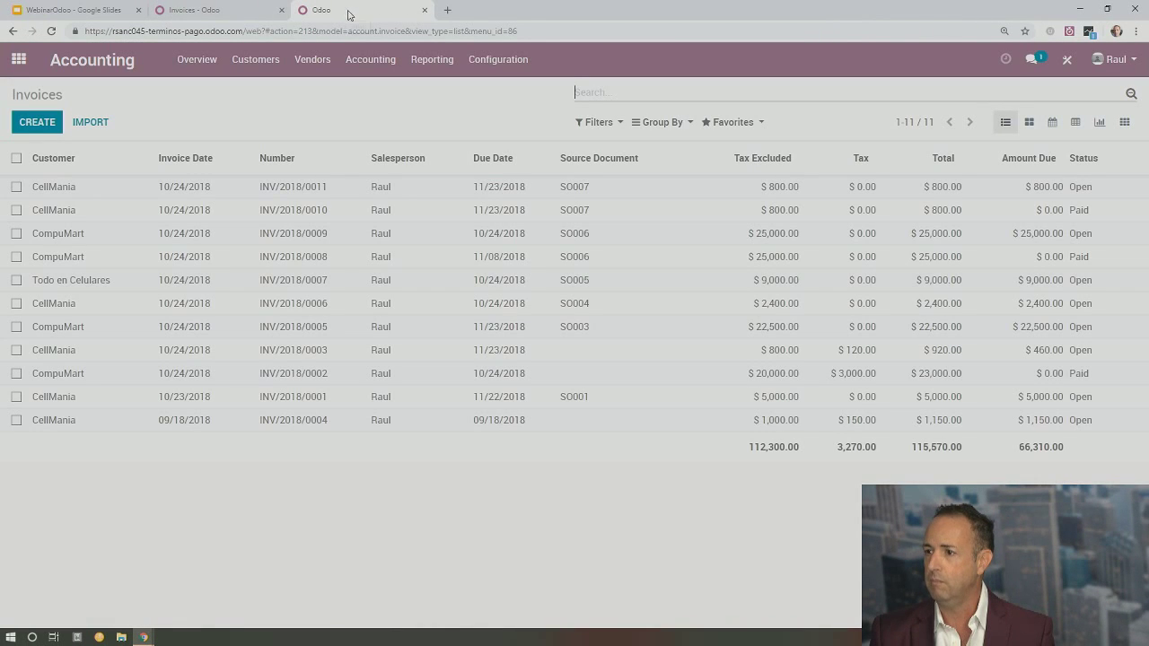
drag(348, 13, 215, 21)
click(346, 10)
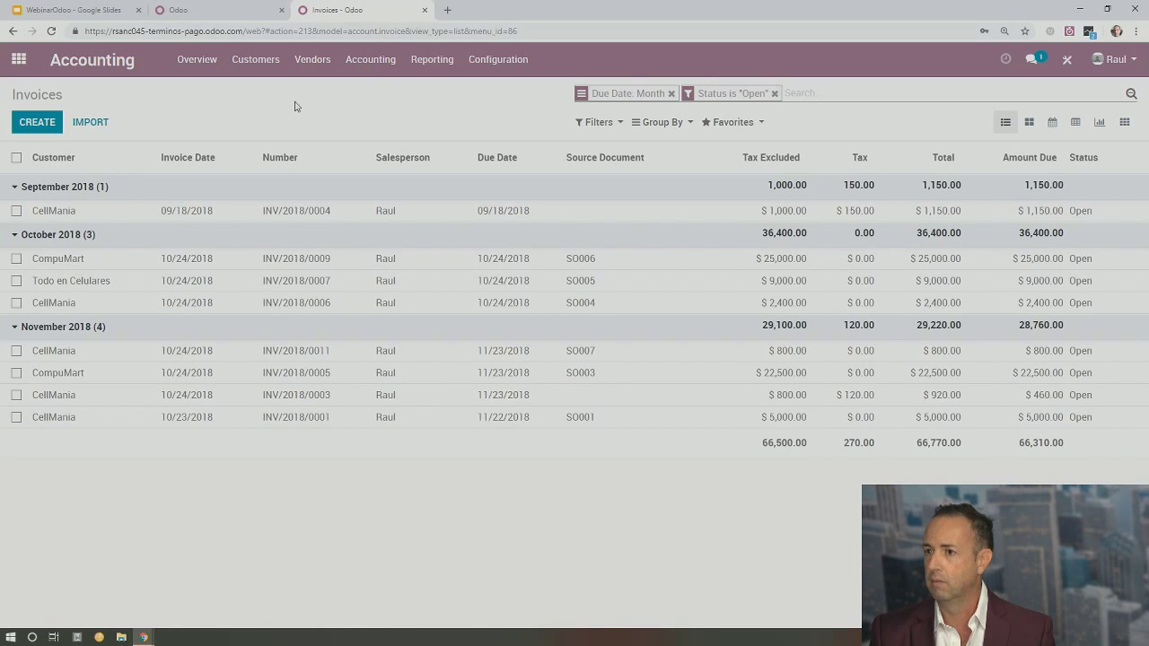
click(248, 17)
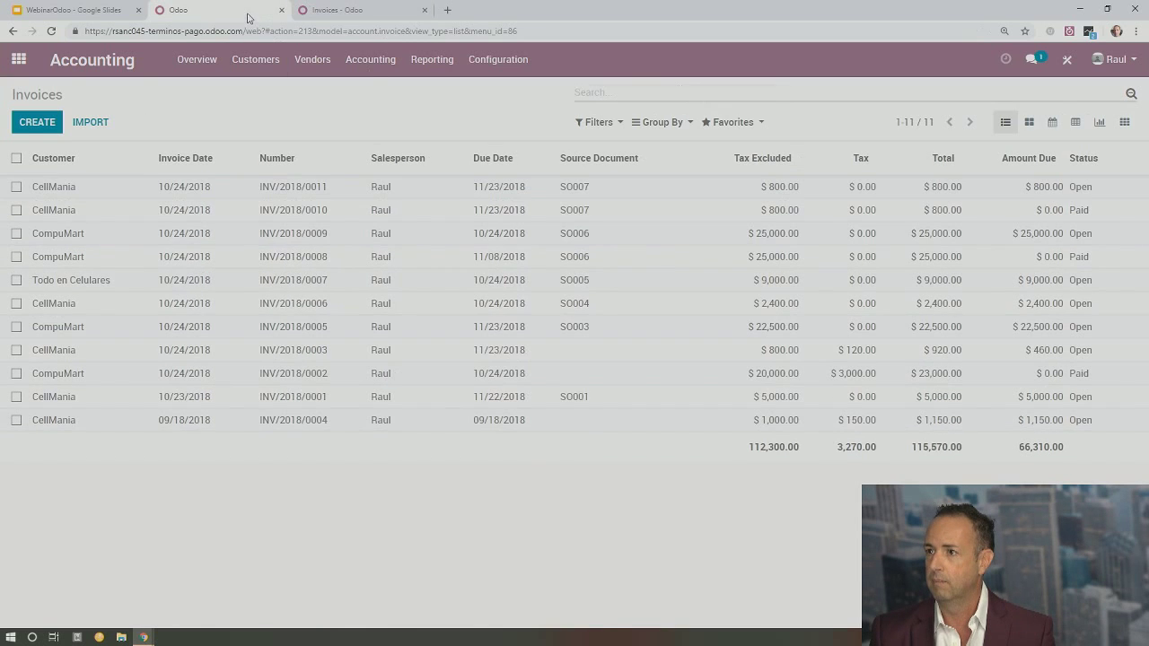
click(18, 59)
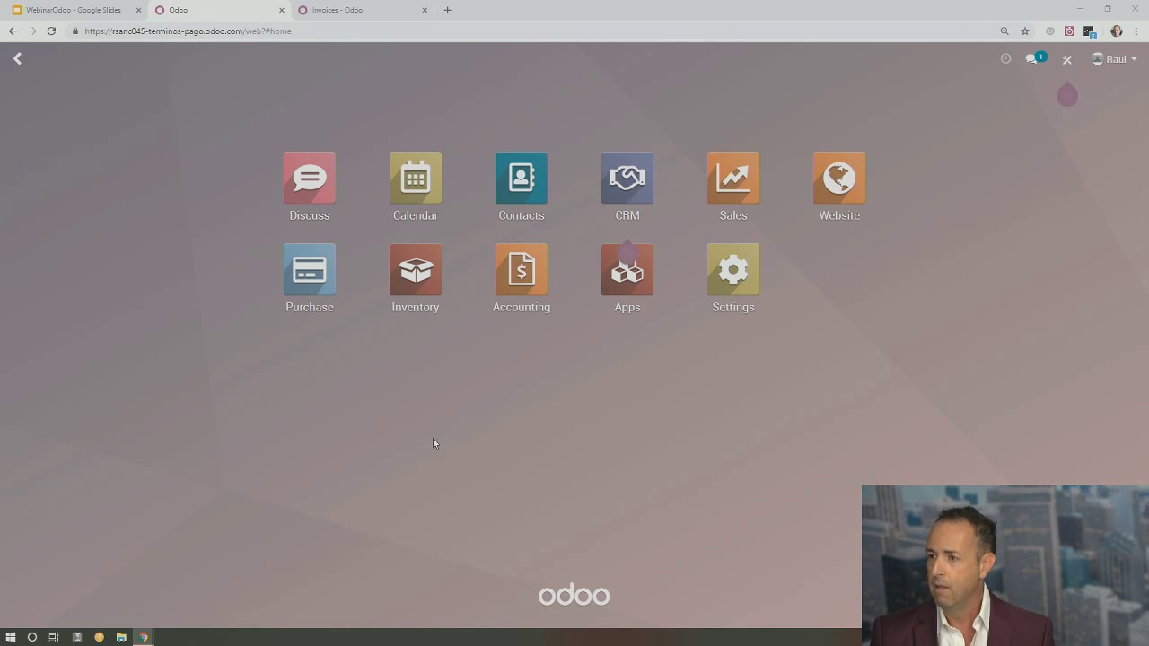
click(312, 272)
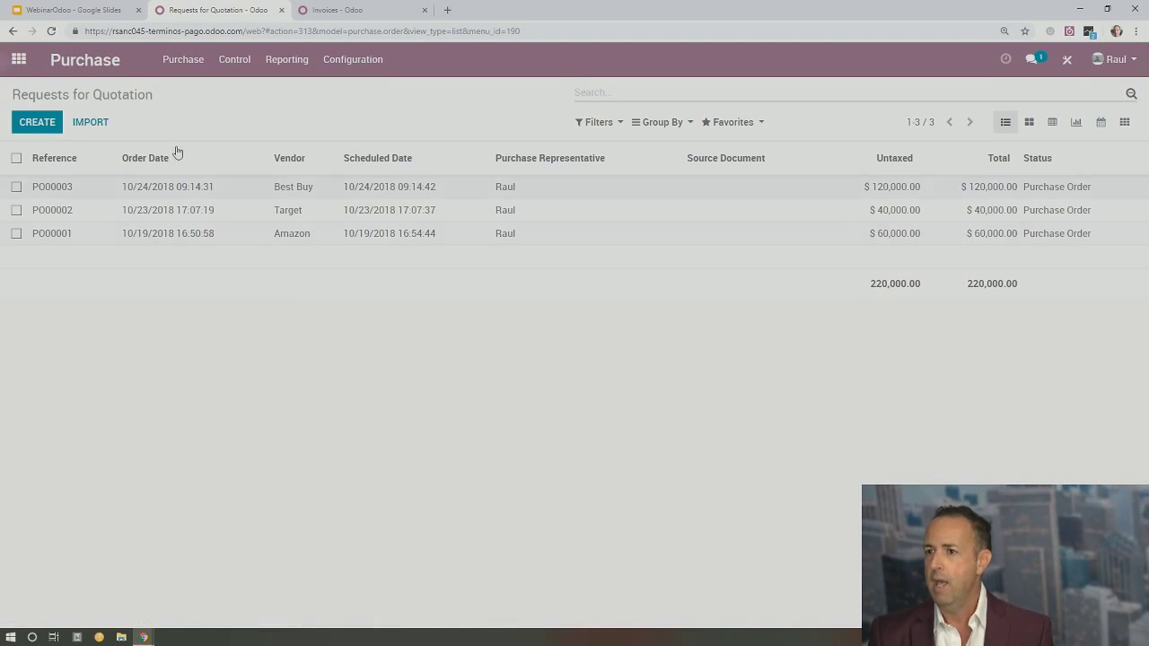
click(36, 127)
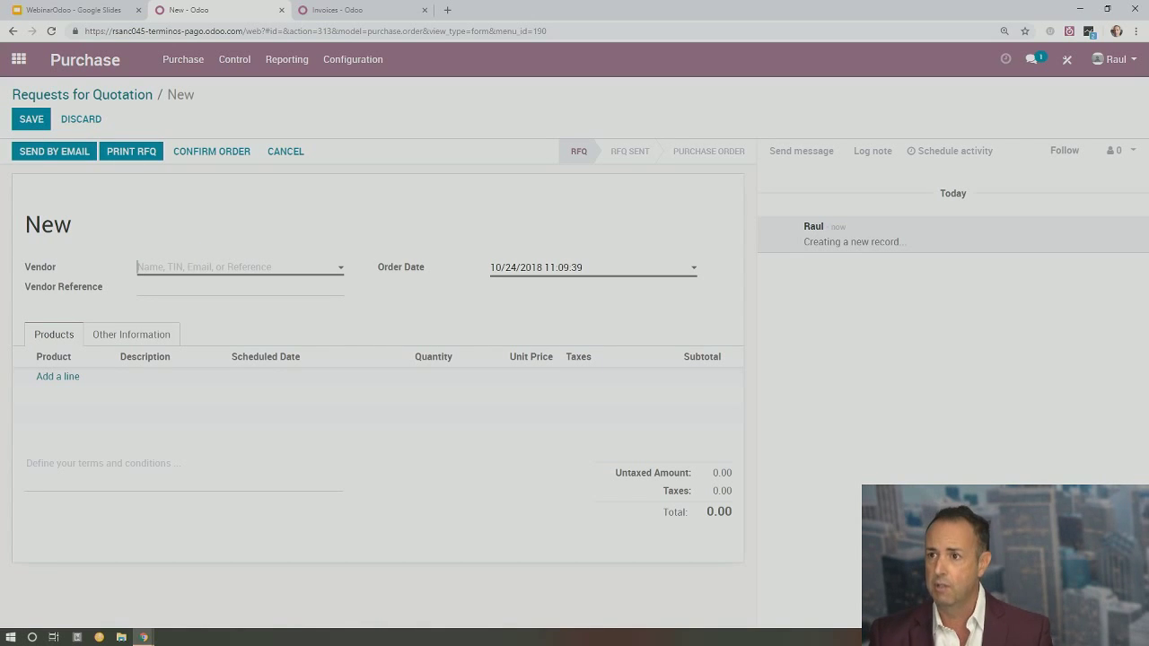
List the contacts saved under the Proveedores favorite and examine the payment terms in Amazon's sales and purchase settings.
click(18, 59)
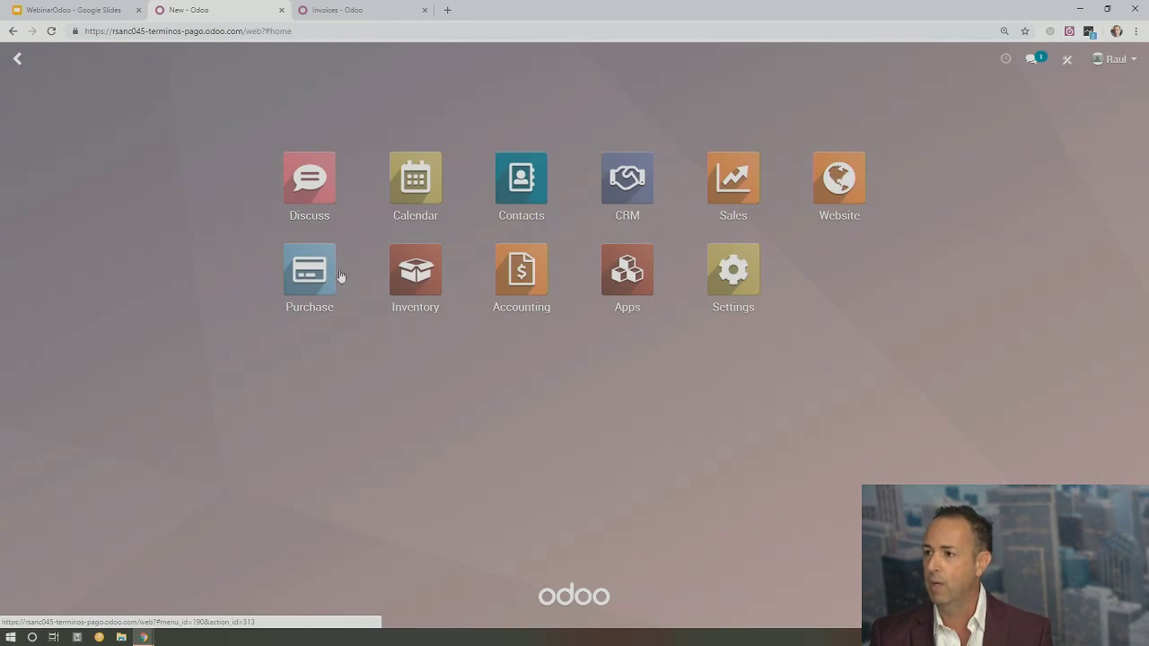
click(527, 197)
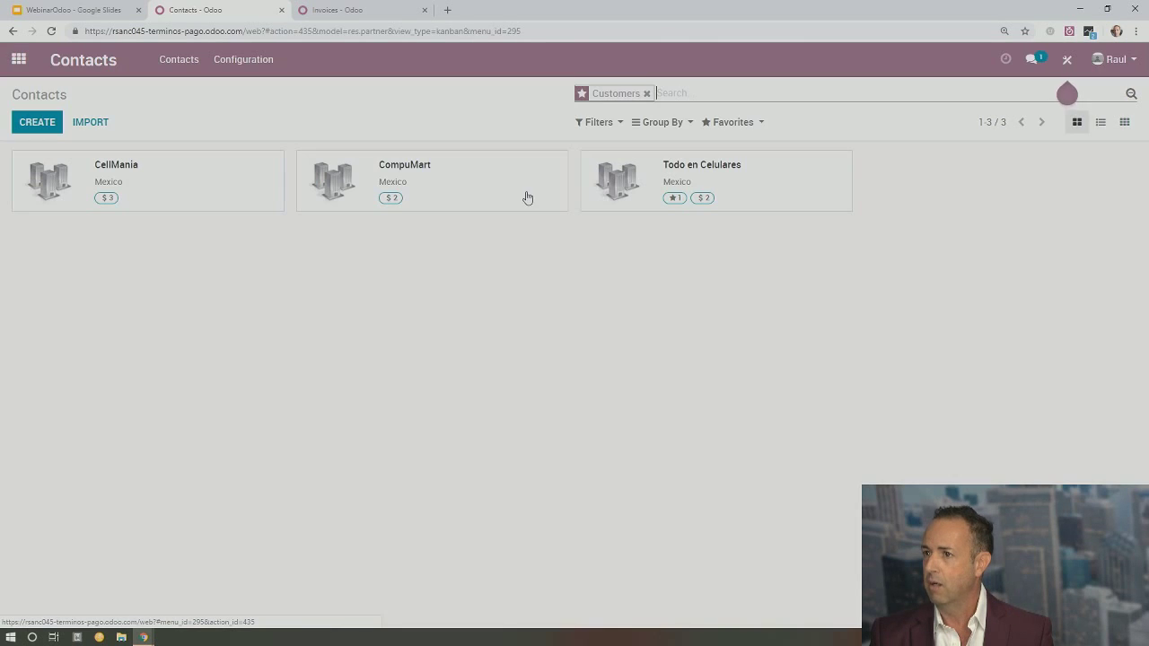
click(724, 123)
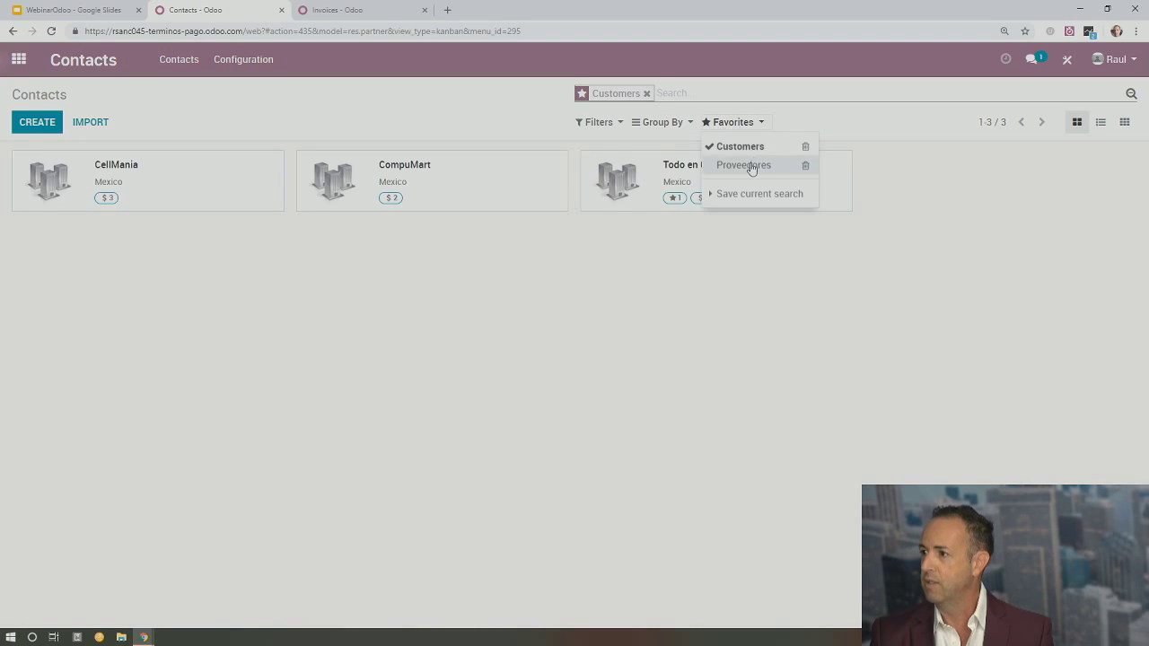
click(751, 169)
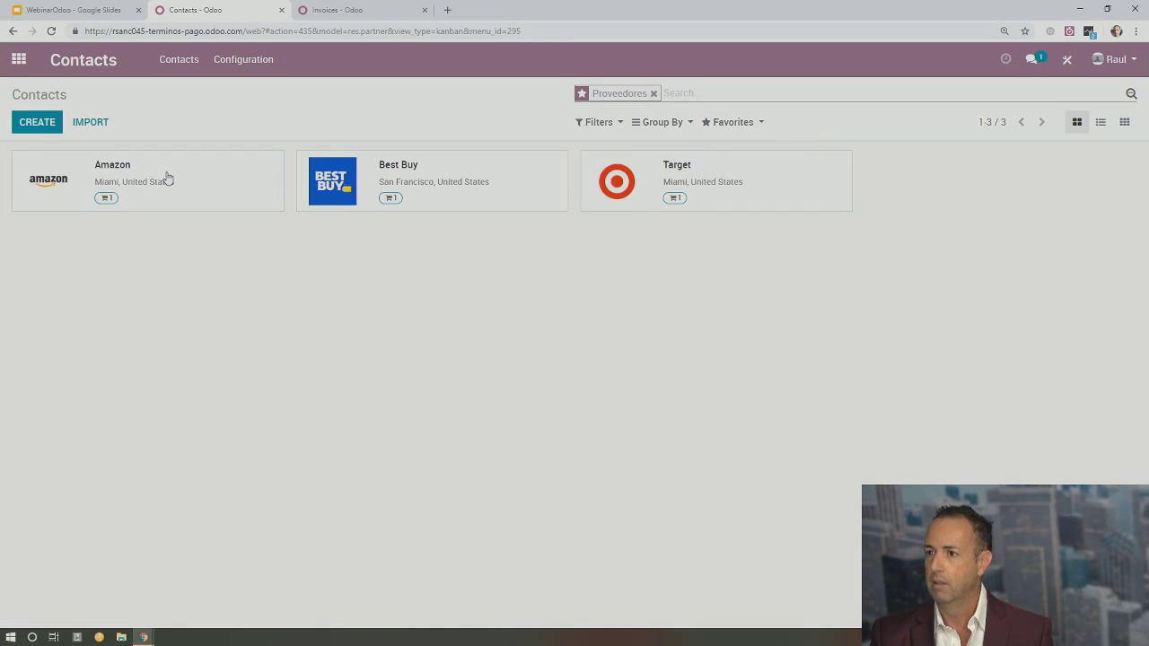
click(167, 177)
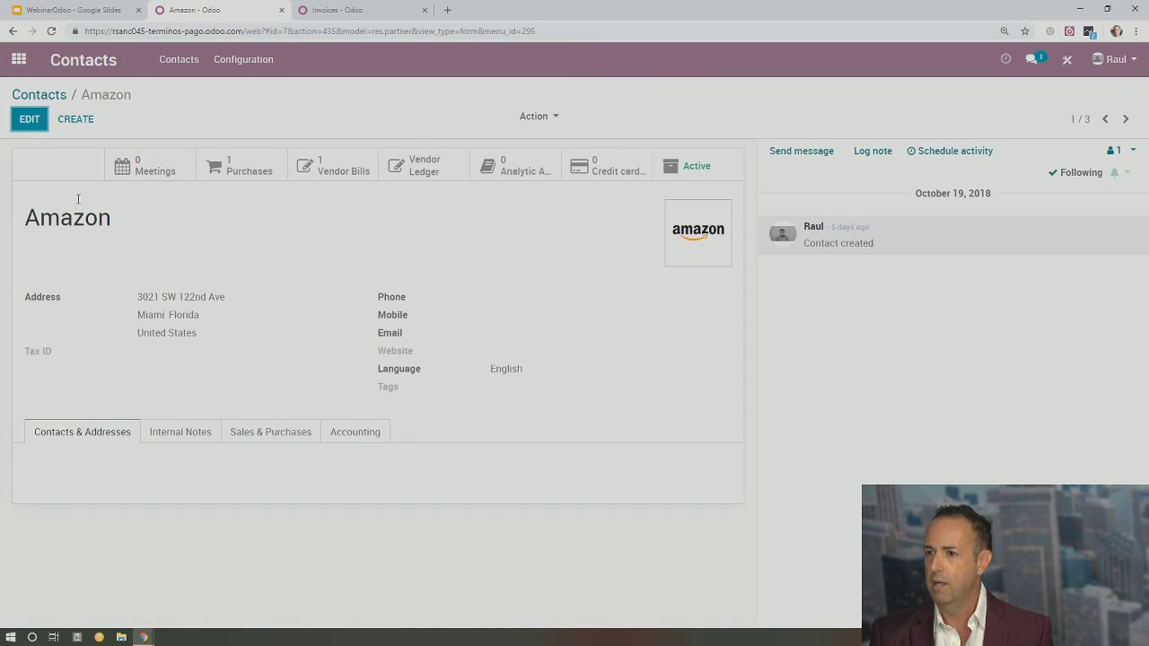
click(241, 435)
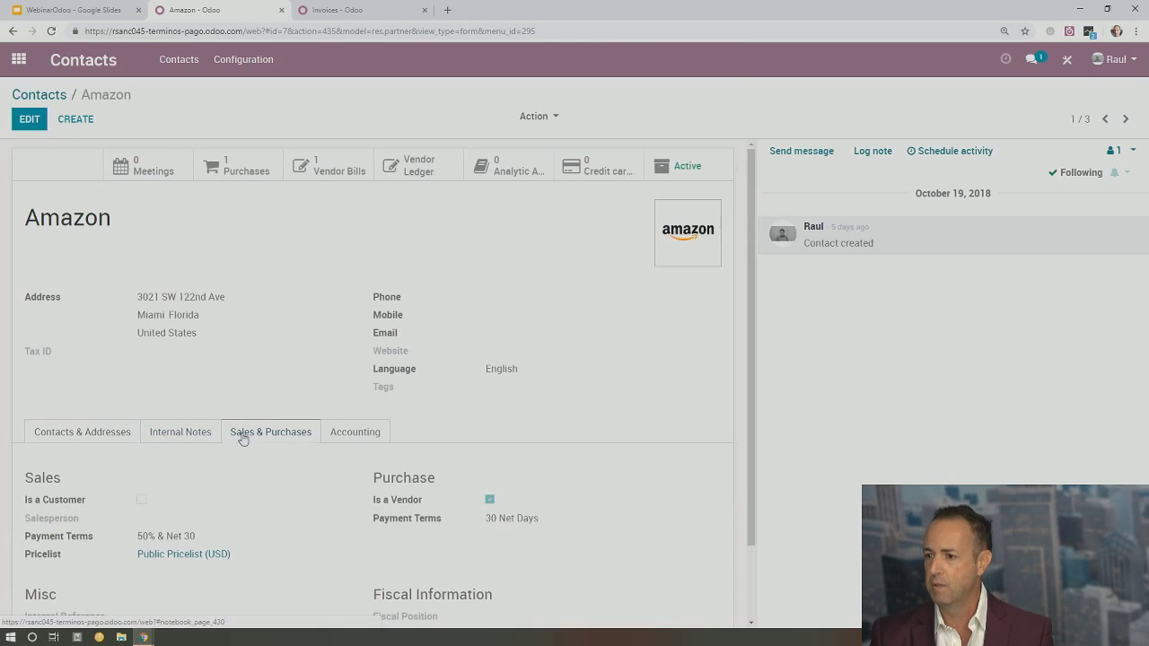
scroll(474, 466, down, 2)
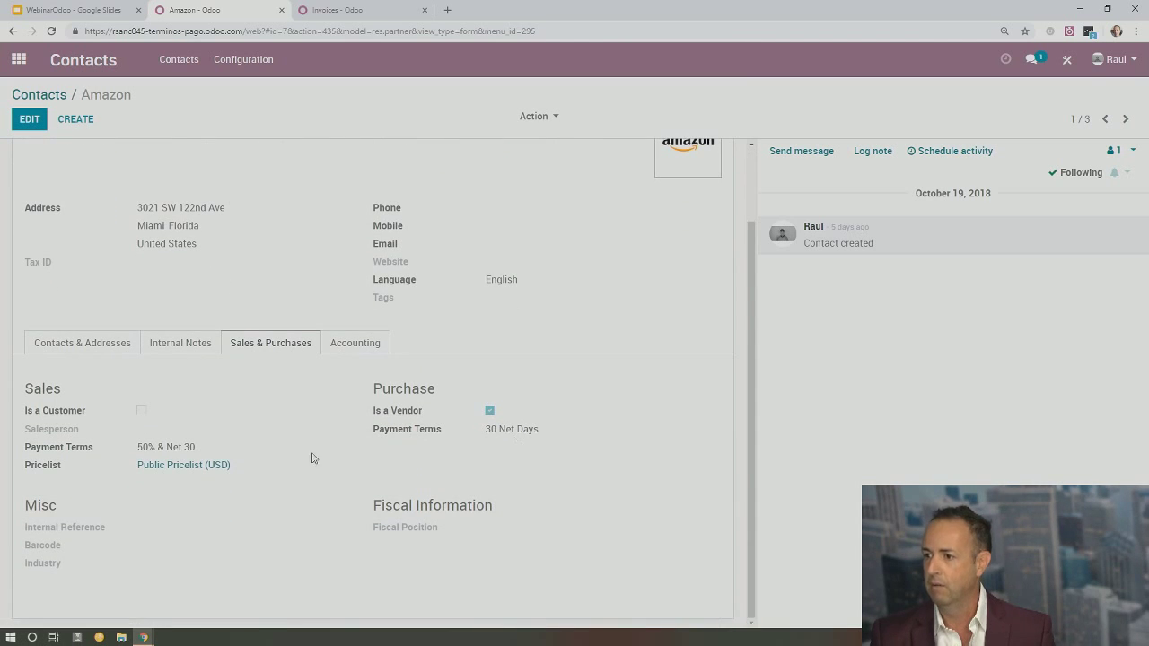
scroll(239, 208, up, 2)
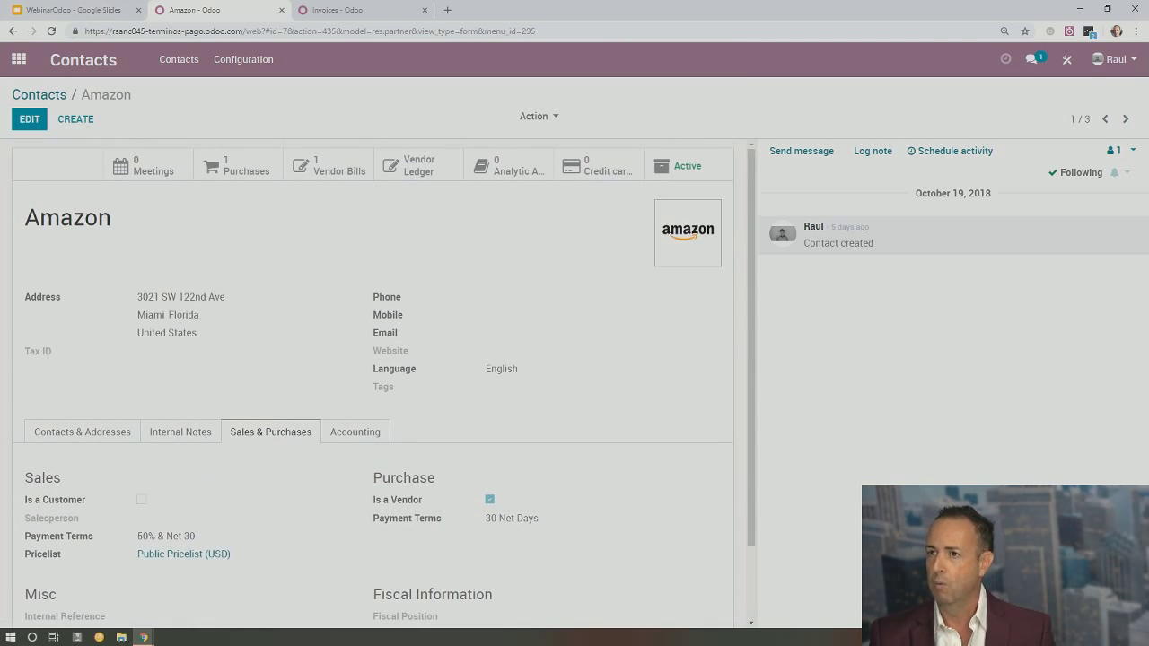
Create a new request for quotation in Purchase with Amazon as the vendor.
click(18, 59)
click(329, 310)
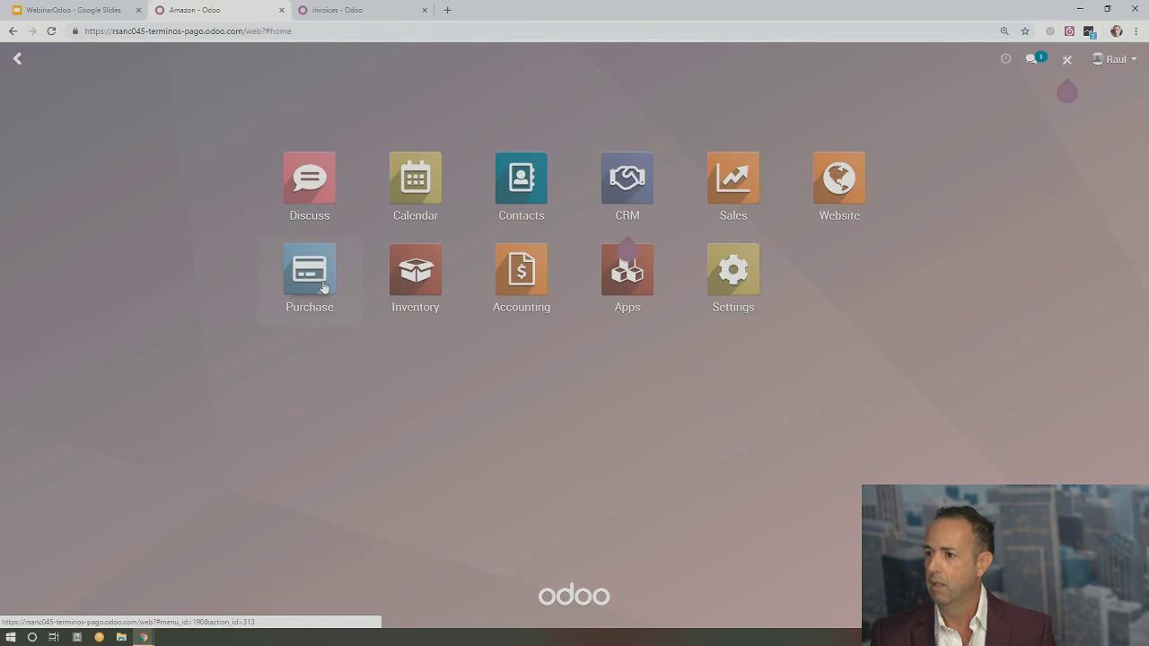
click(49, 128)
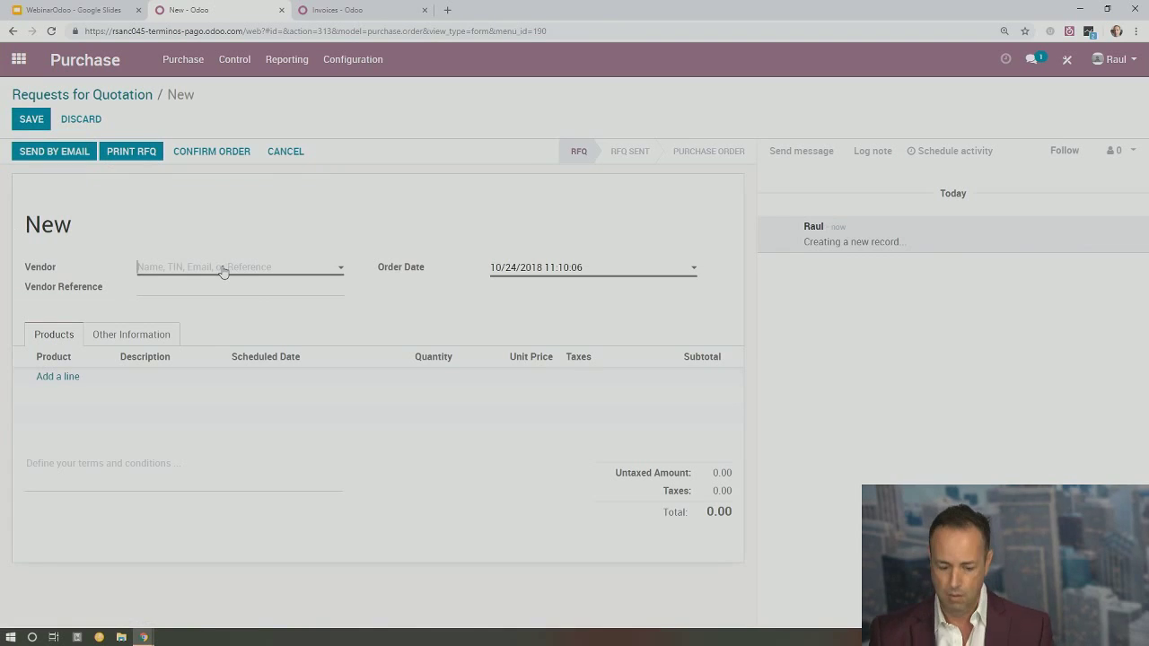
text(Ama)
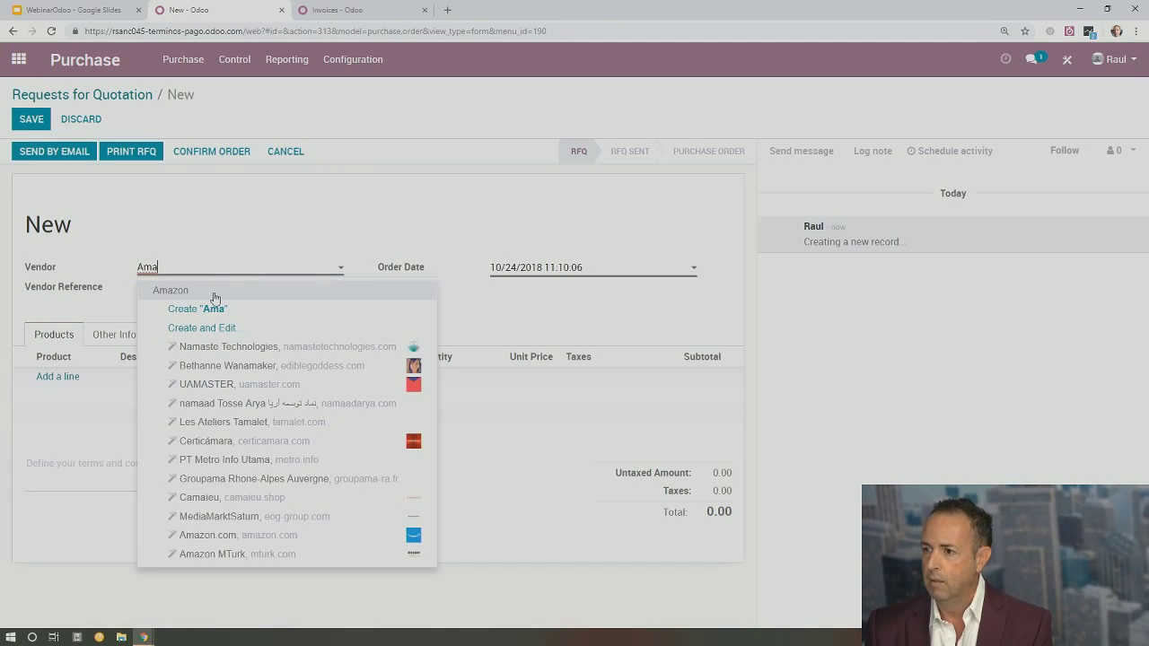
click(216, 291)
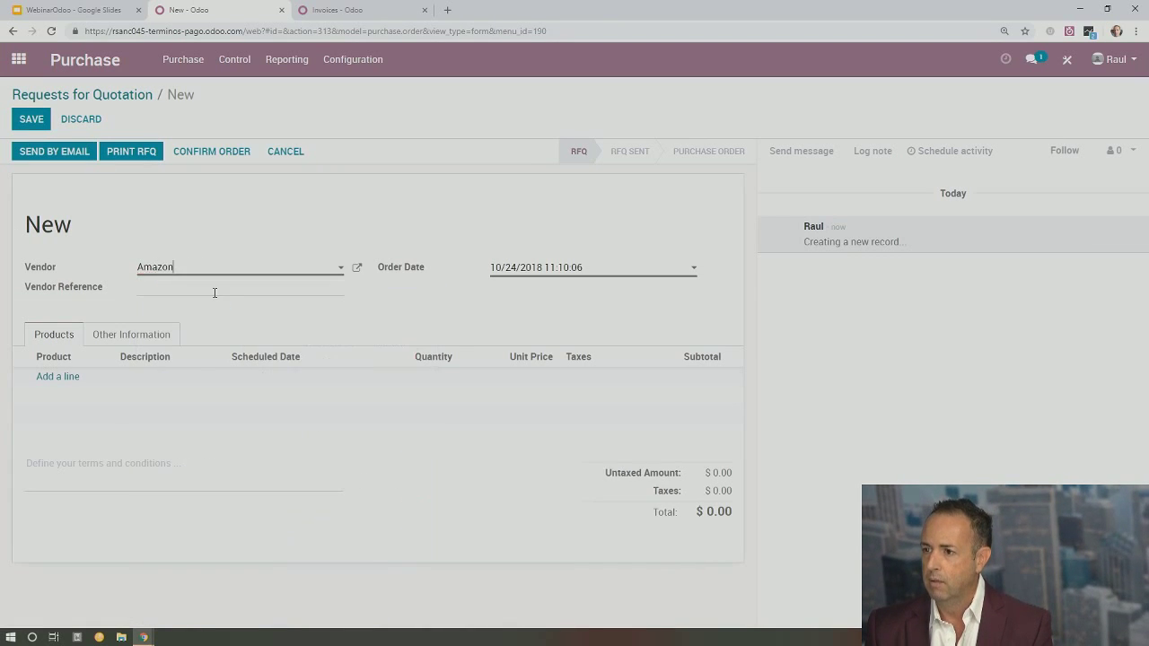
Add an order line for 10 units of [Phones] I-Phone 8 and confirm the purchase order.
click(61, 379)
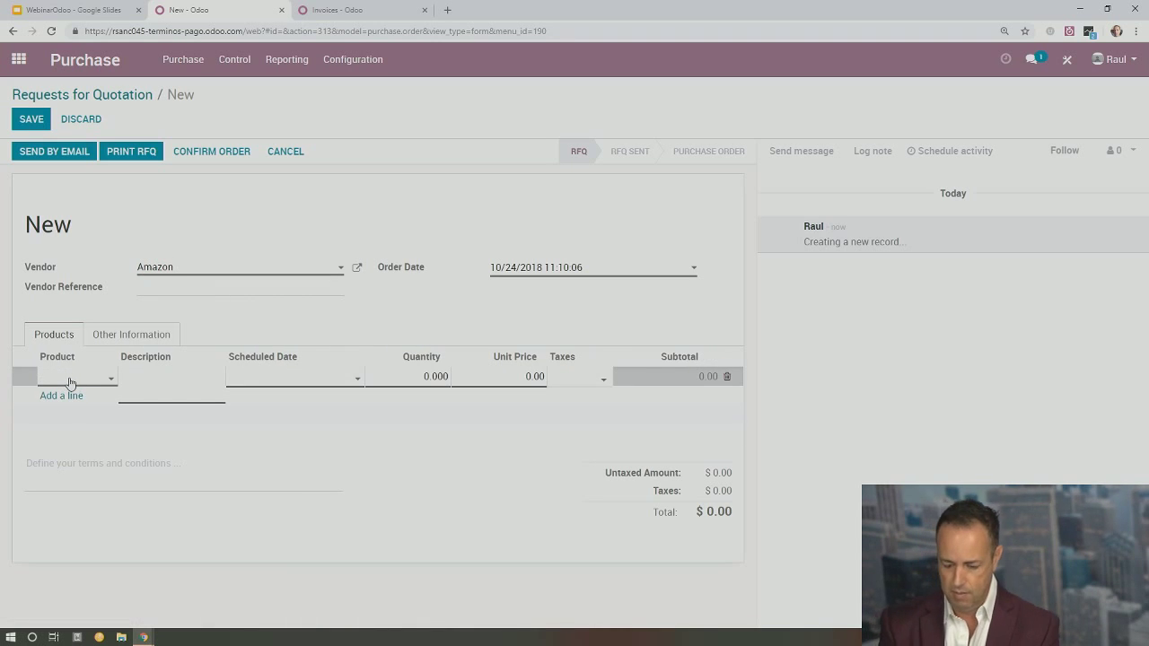
text(I-)
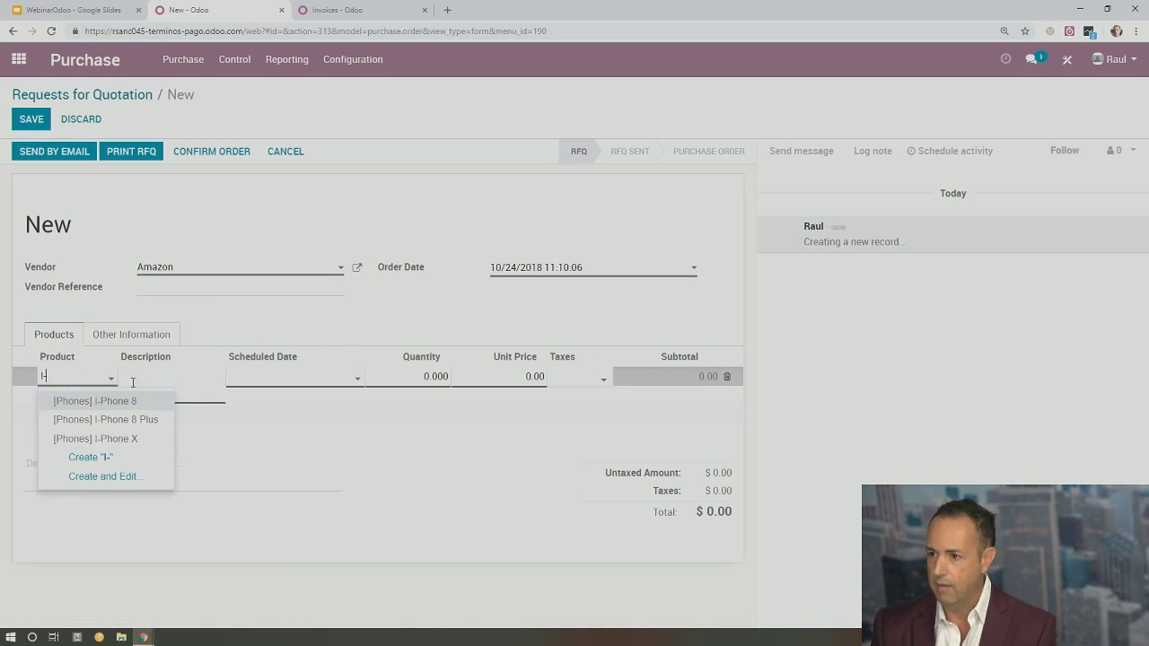
click(140, 401)
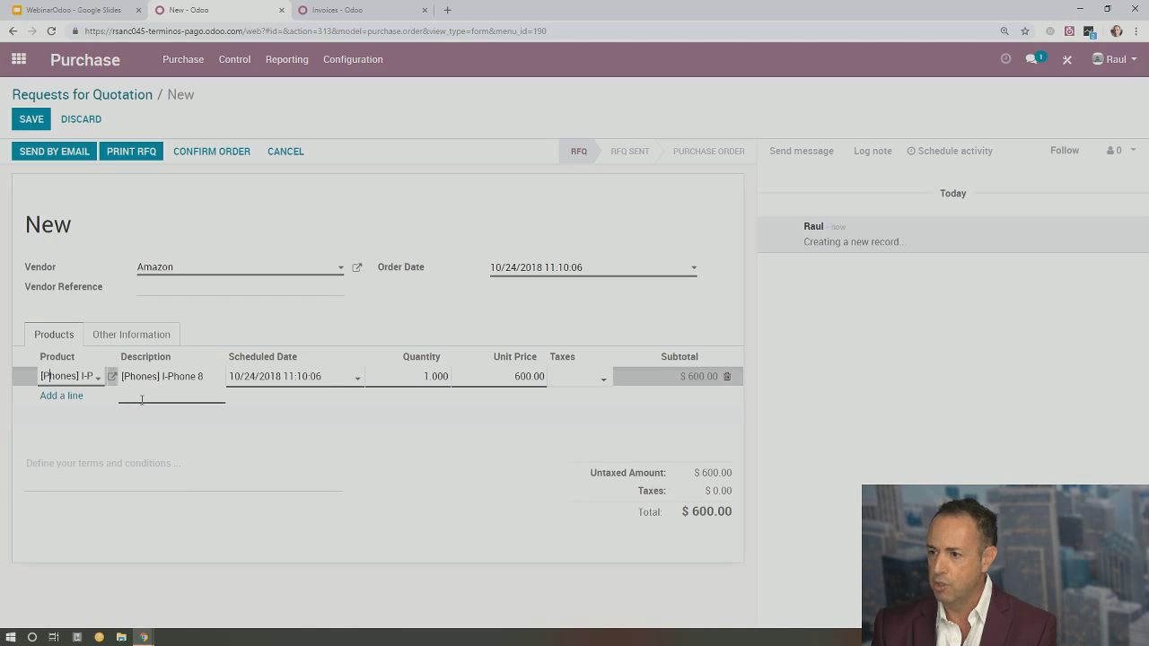
click(422, 378)
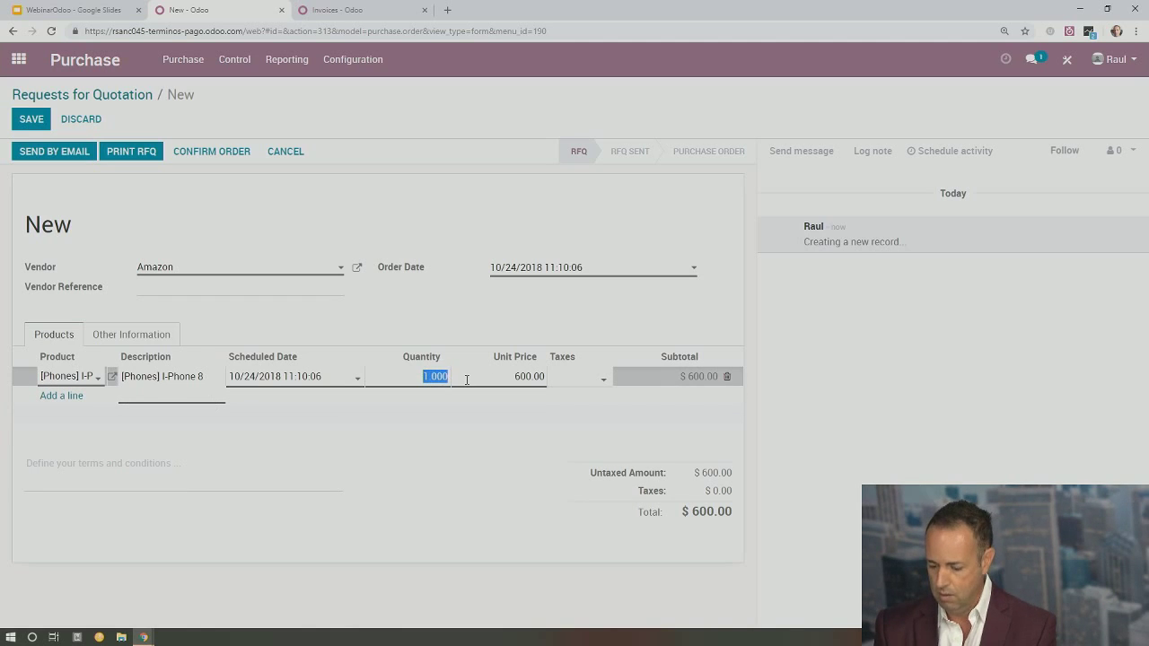
text(10)
click(507, 473)
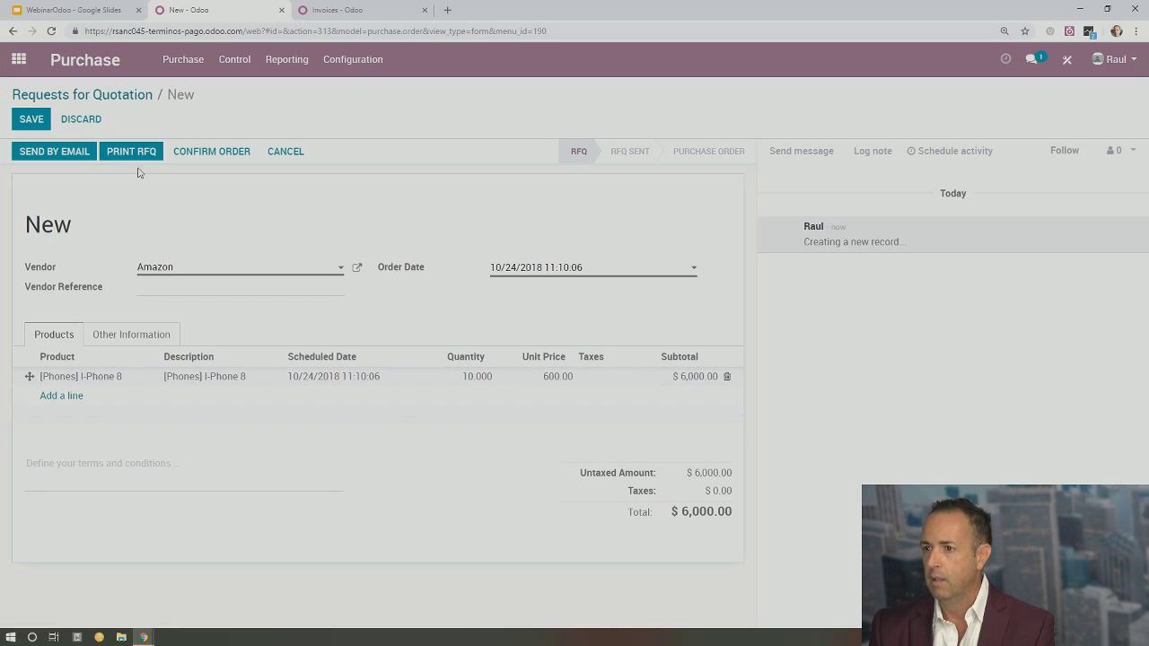
click(207, 154)
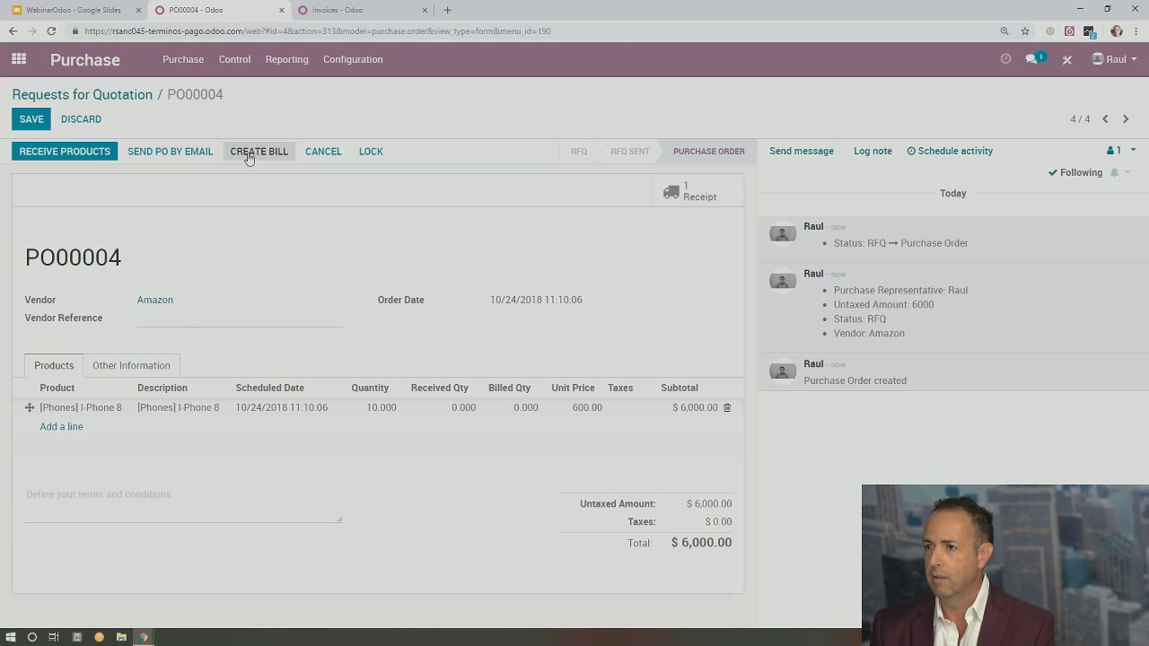
Create a vendor bill from the Amazon purchase order with bill date 10/24/2018, check its due date, and validate it.
click(253, 153)
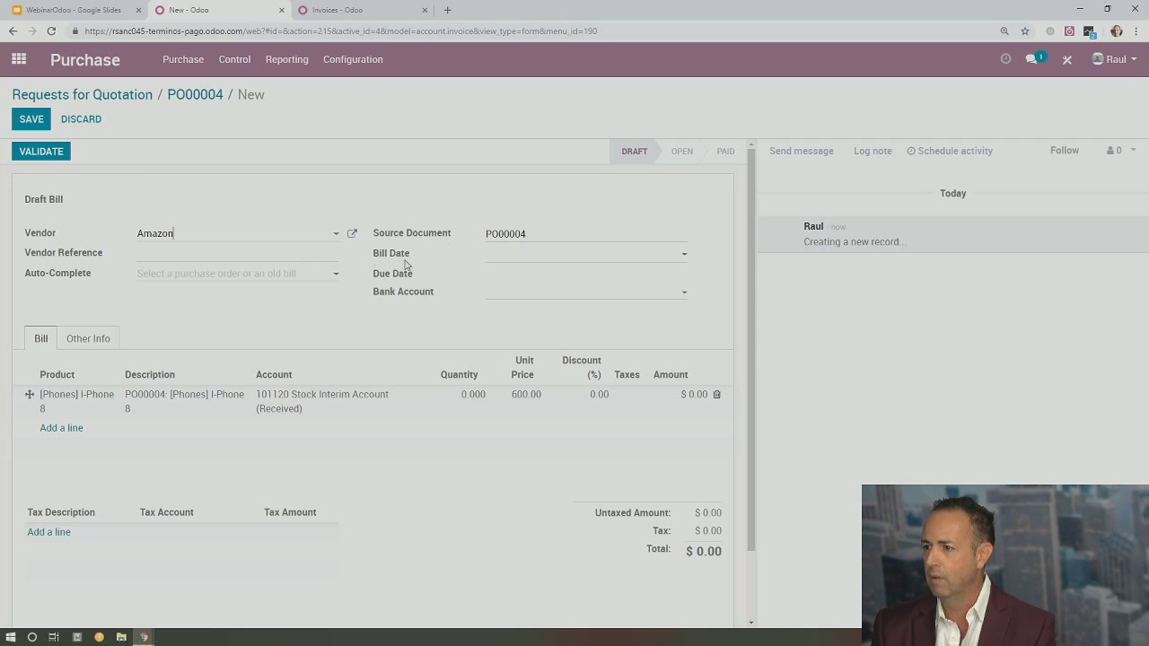
click(504, 257)
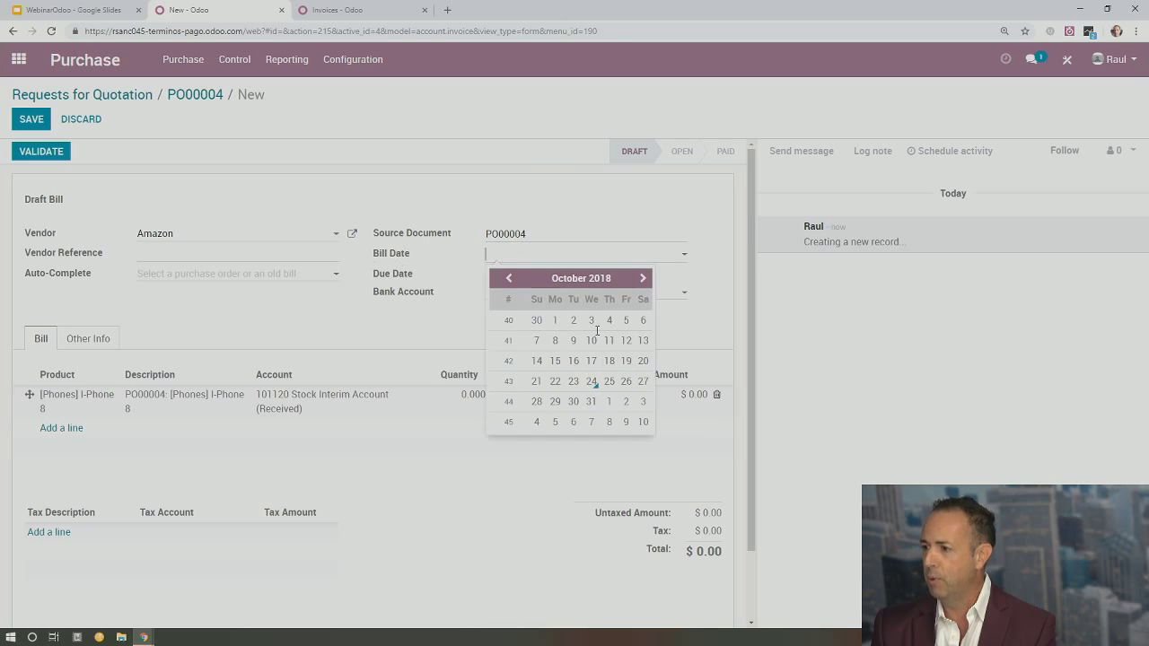
click(593, 381)
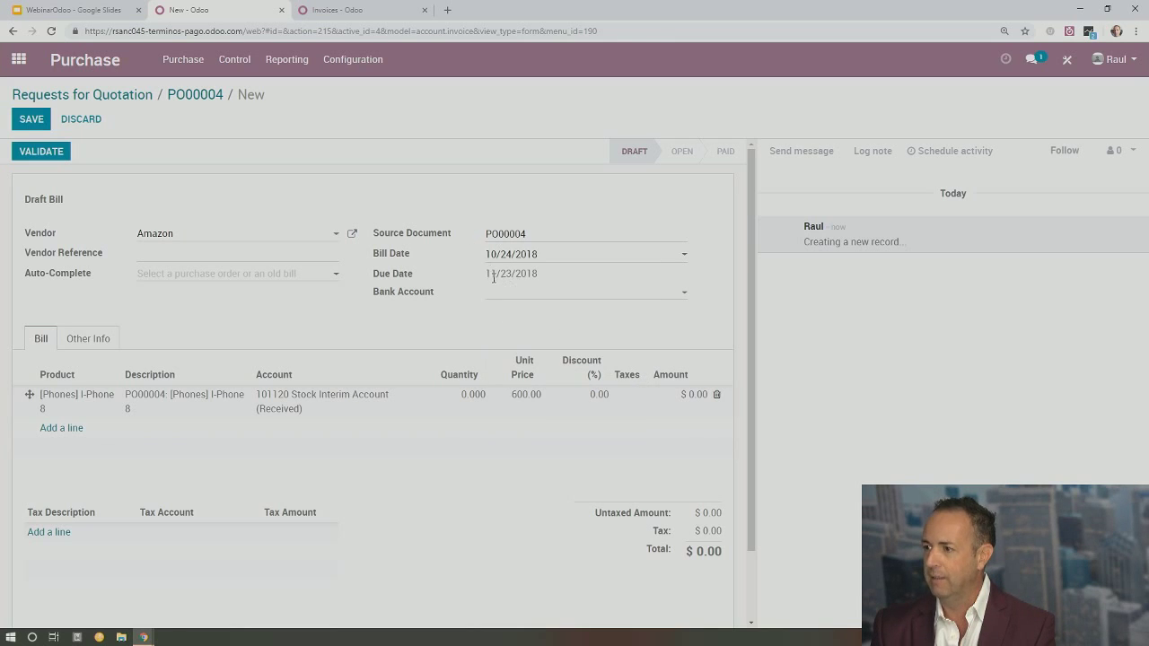
drag(500, 274, 518, 275)
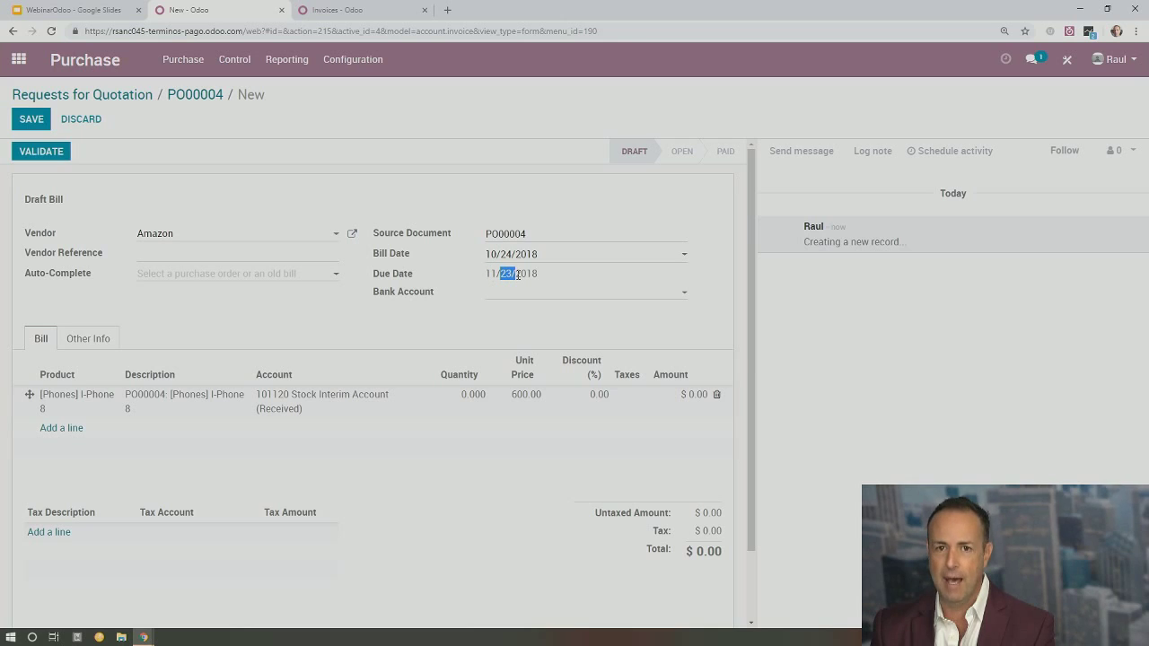
click(317, 337)
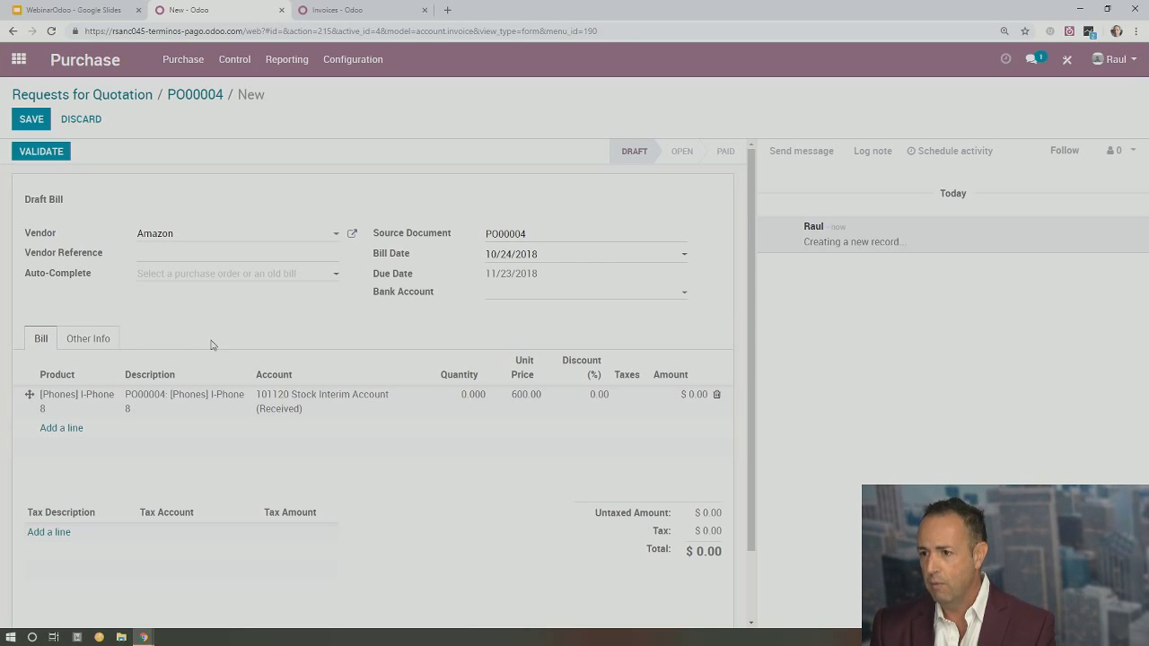
click(38, 153)
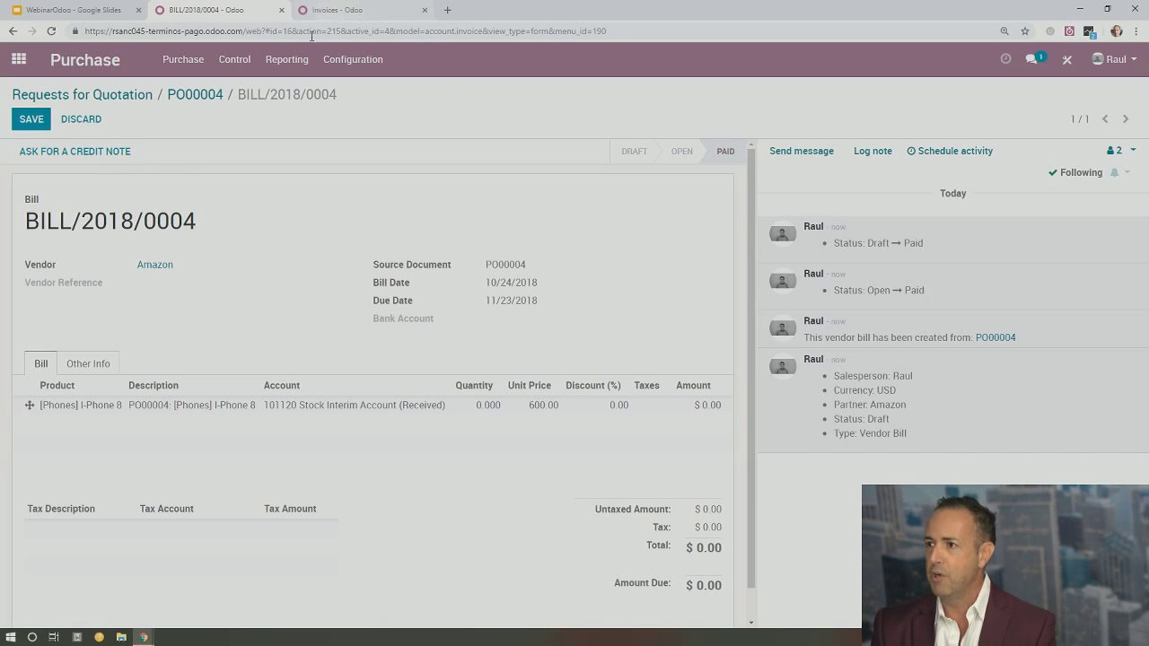
Open the list of vendor bills in Accounting.
click(20, 60)
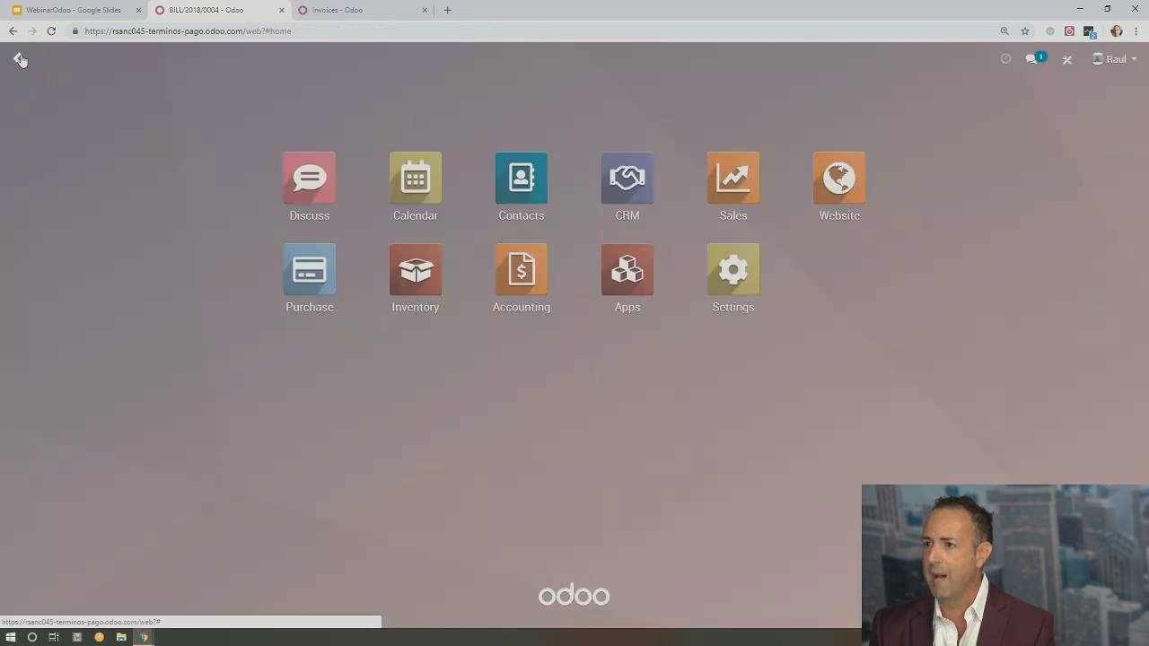
click(535, 288)
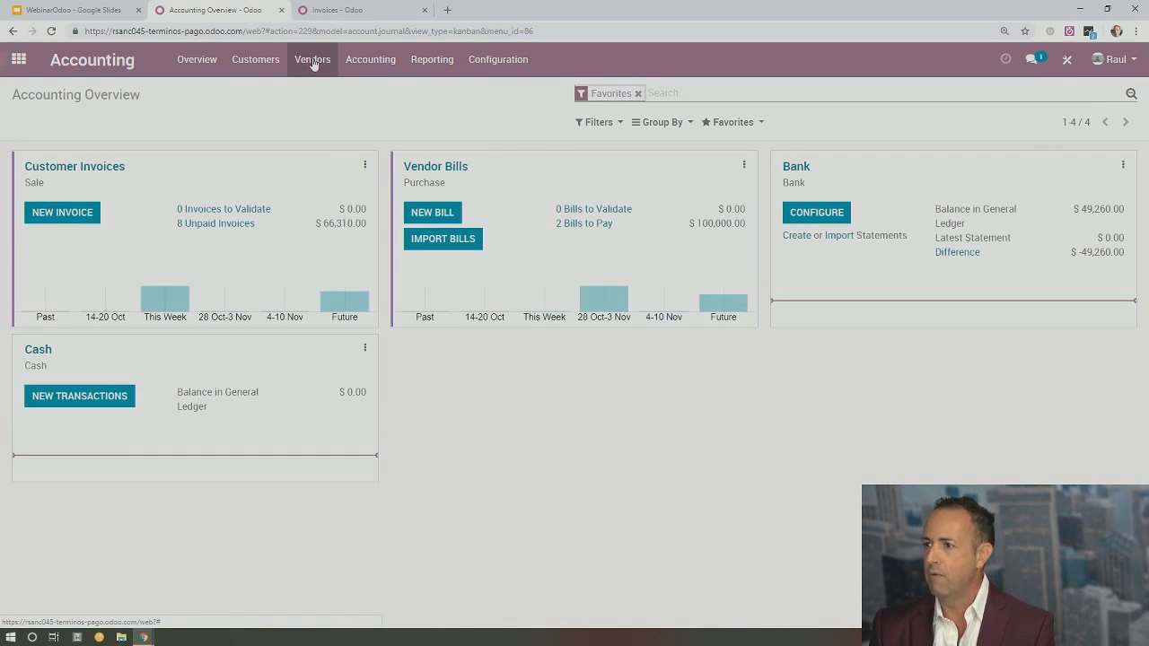
click(314, 61)
click(312, 94)
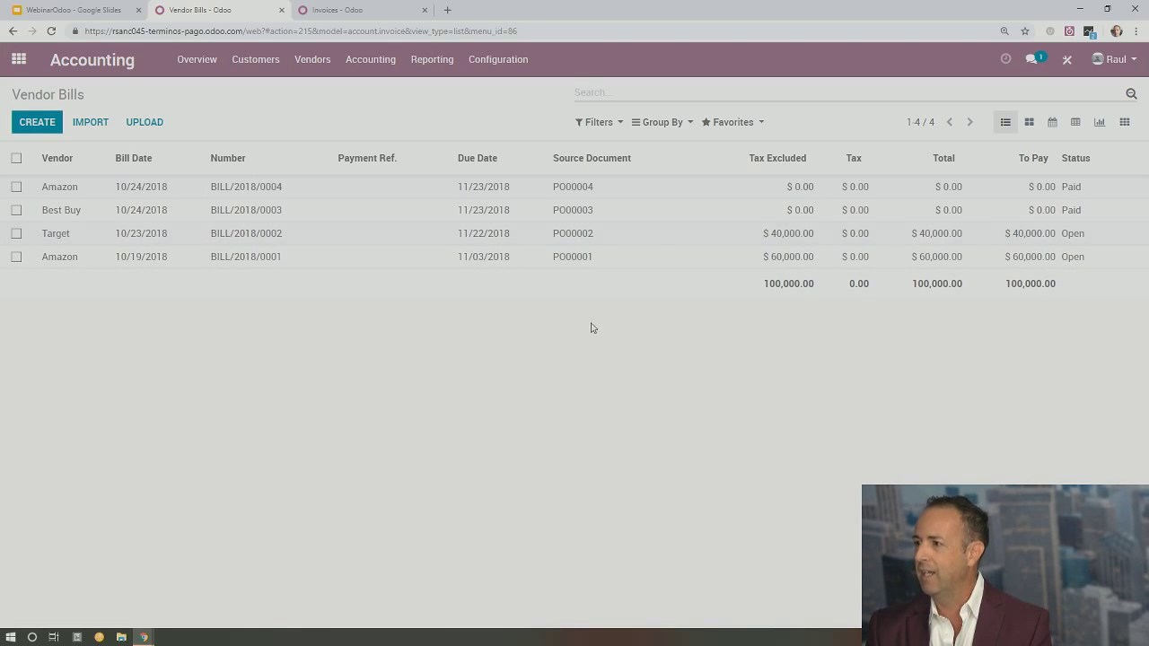
Group the vendor bills by due date per month.
click(684, 123)
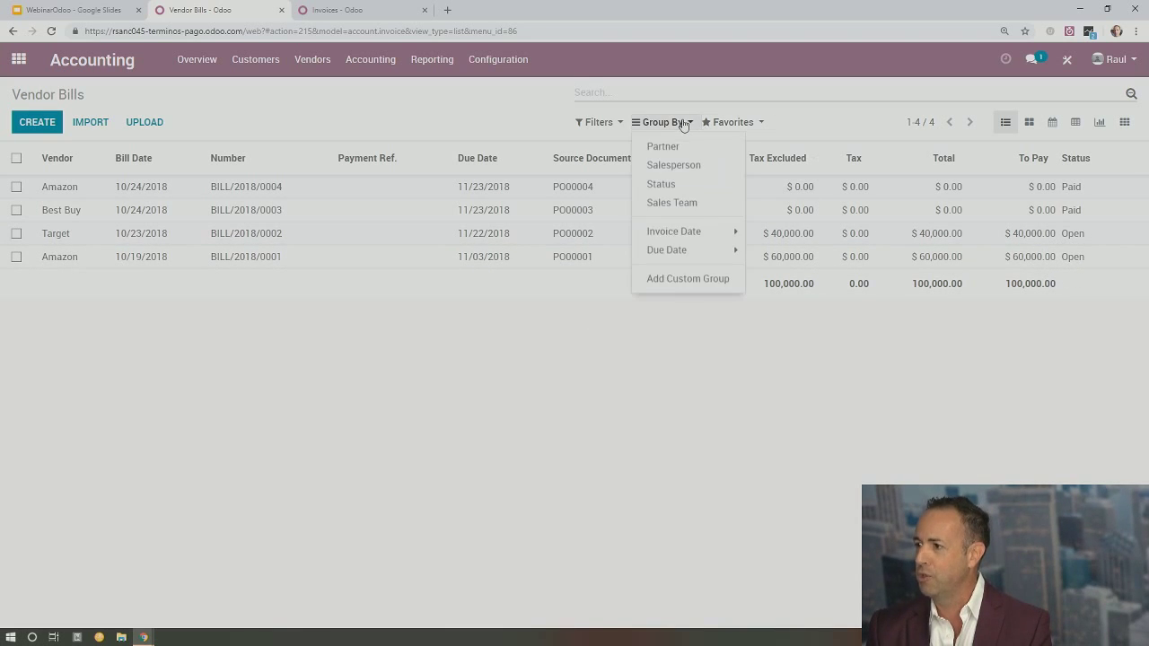
click(680, 251)
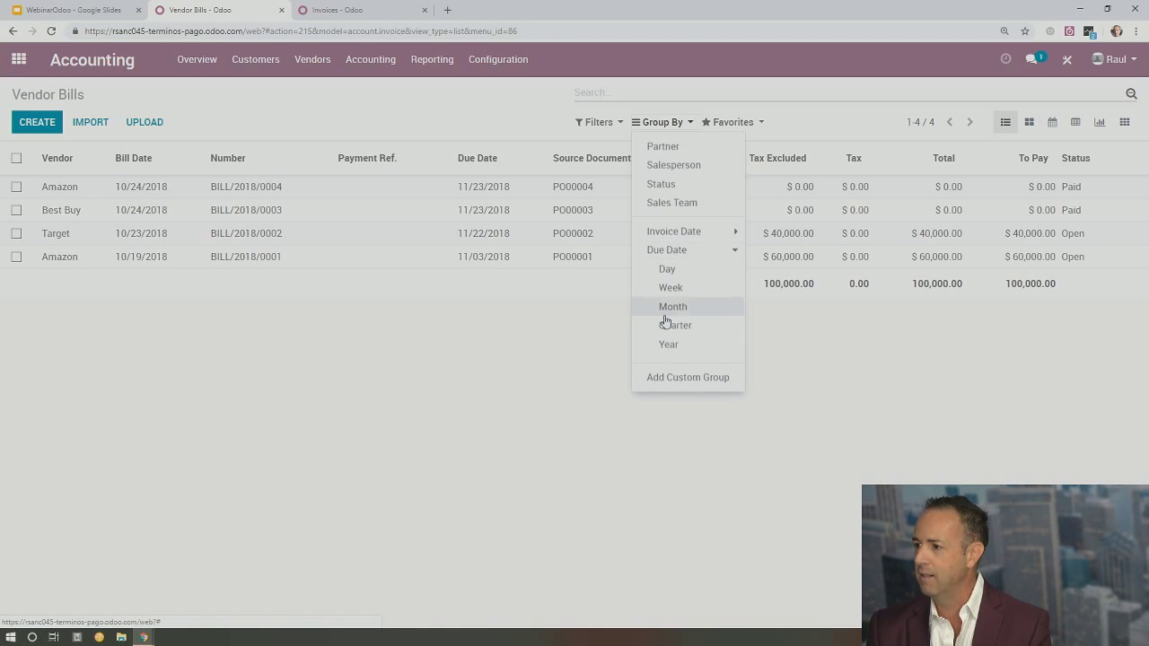
click(668, 307)
click(411, 342)
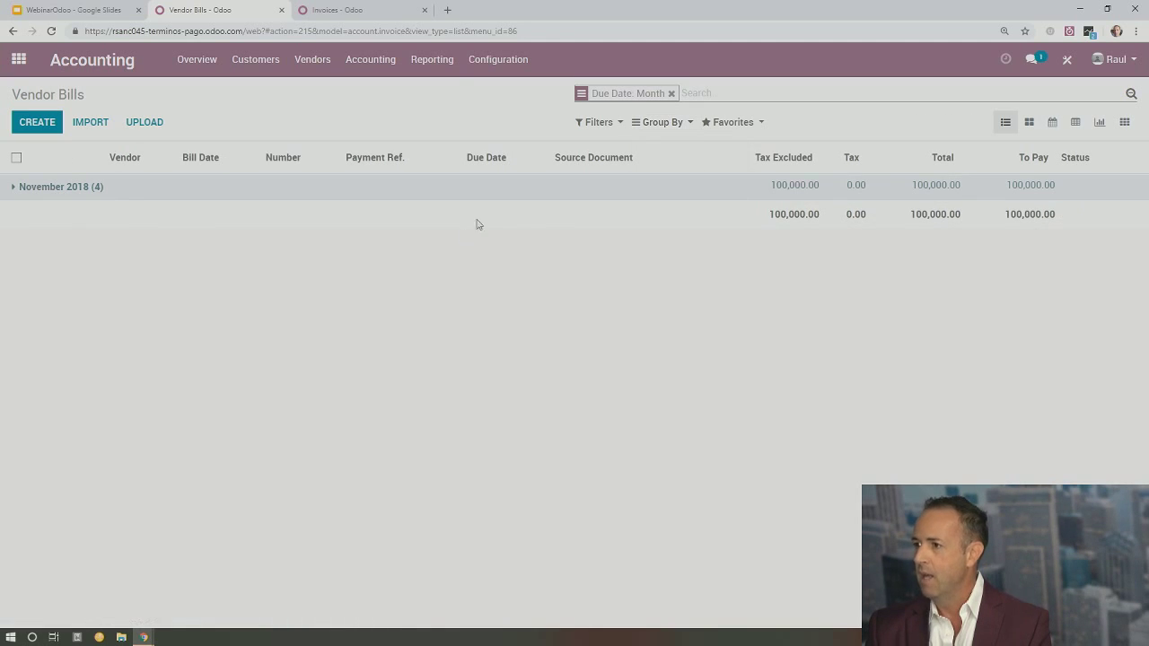
Apply a custom filter to the grouped vendor bills where Status is Open.
click(583, 123)
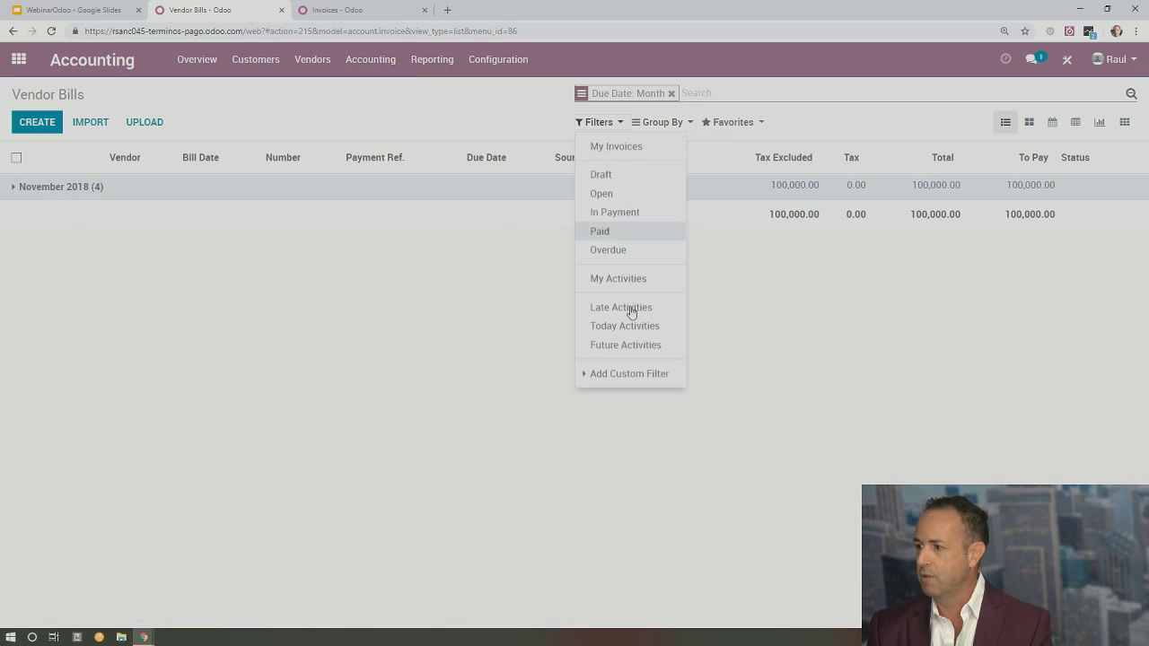
click(625, 373)
click(639, 396)
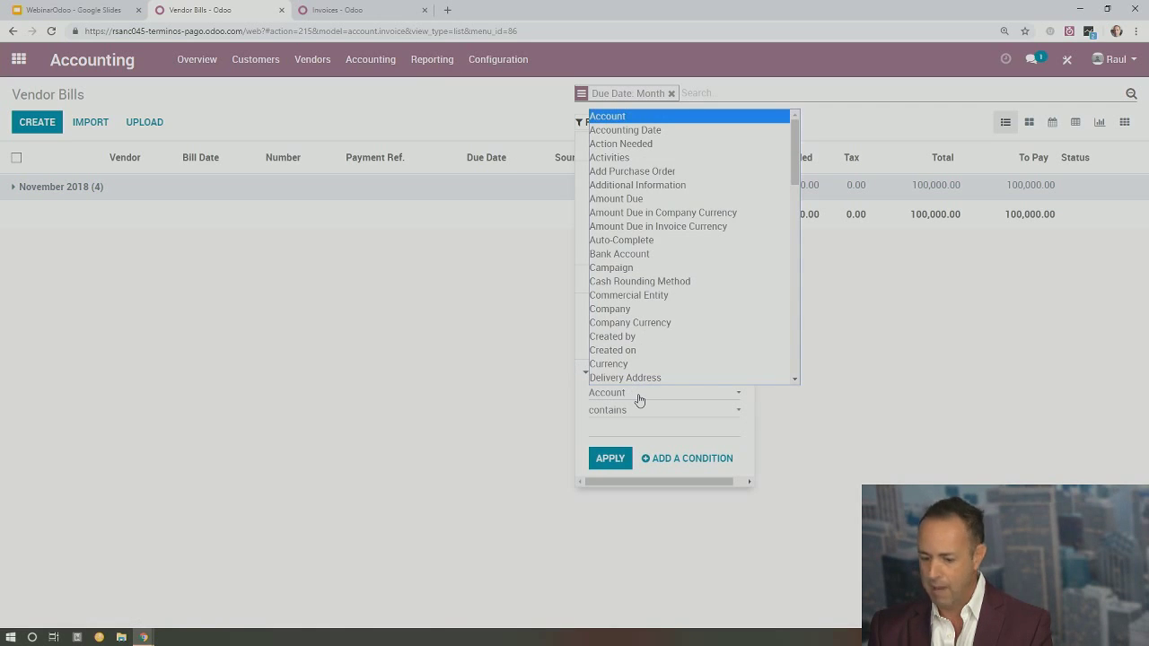
key(s)
key(Down)
key(Down)
key(Down)
key(Down)
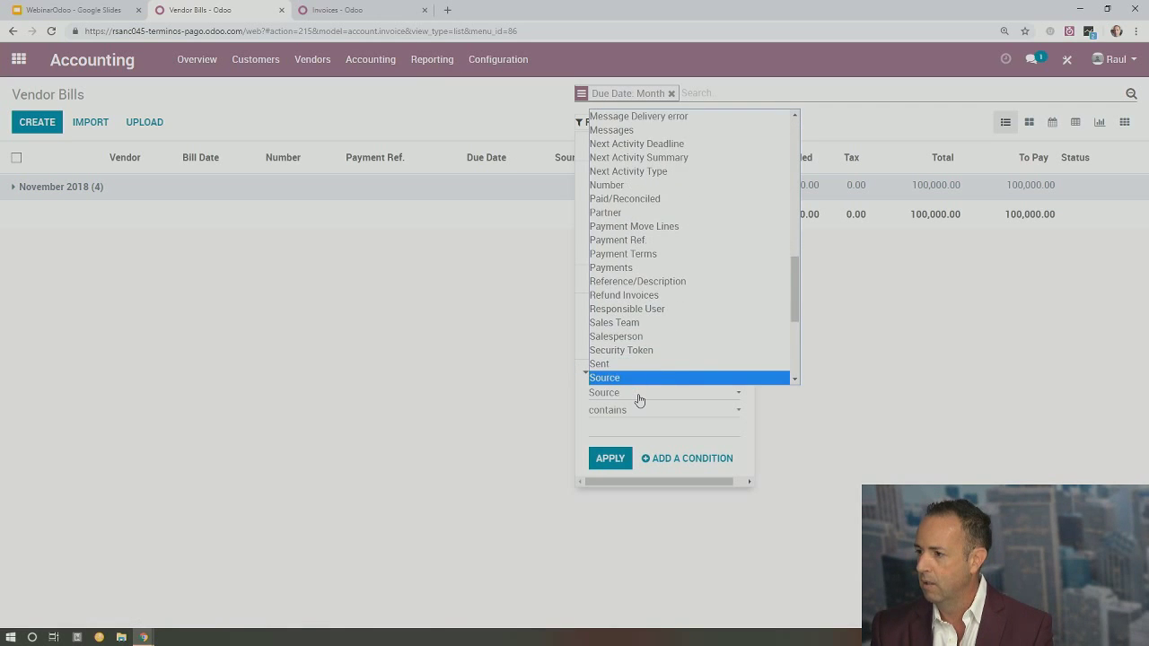
key(Down)
key(Down)
key(Down)
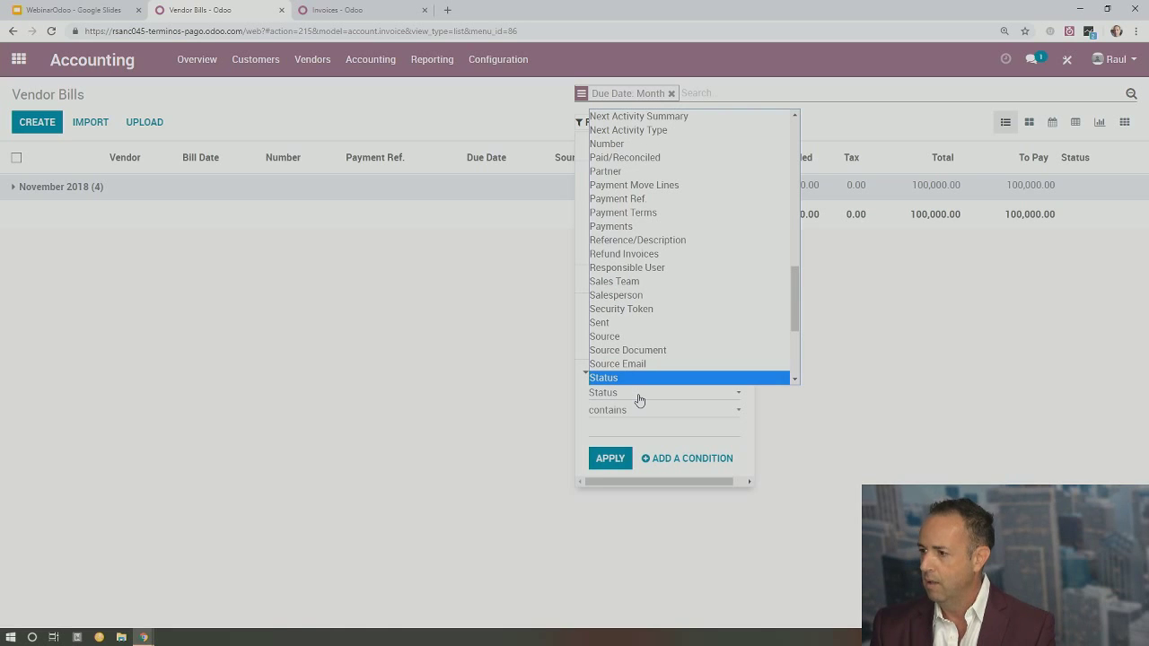
key(Return)
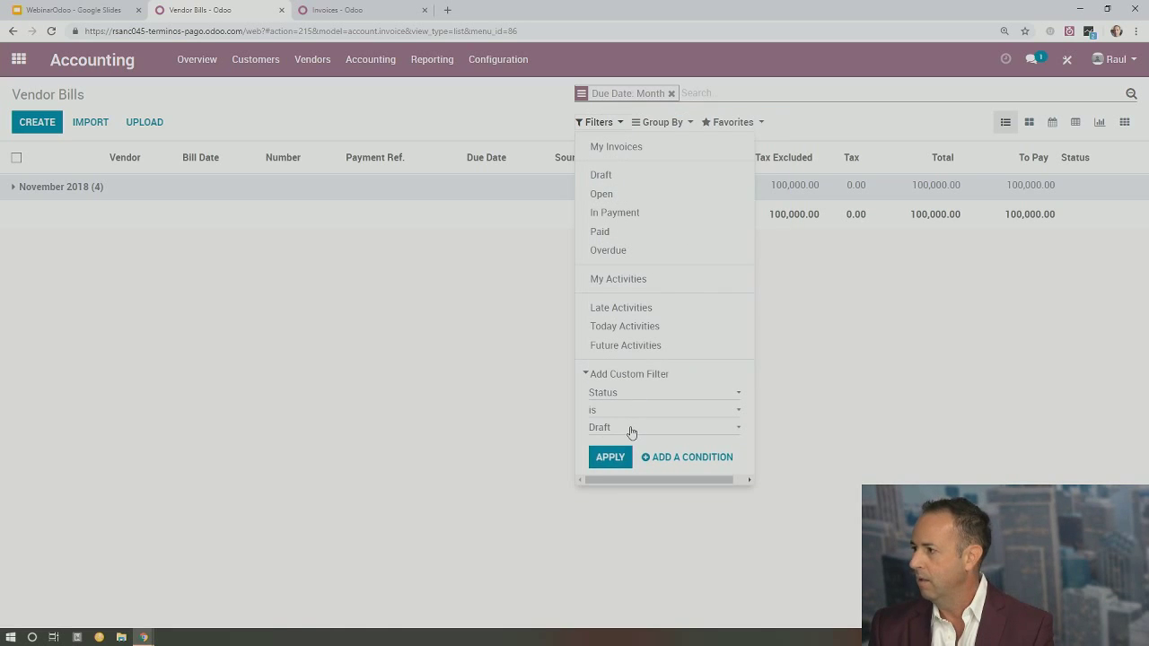
click(632, 429)
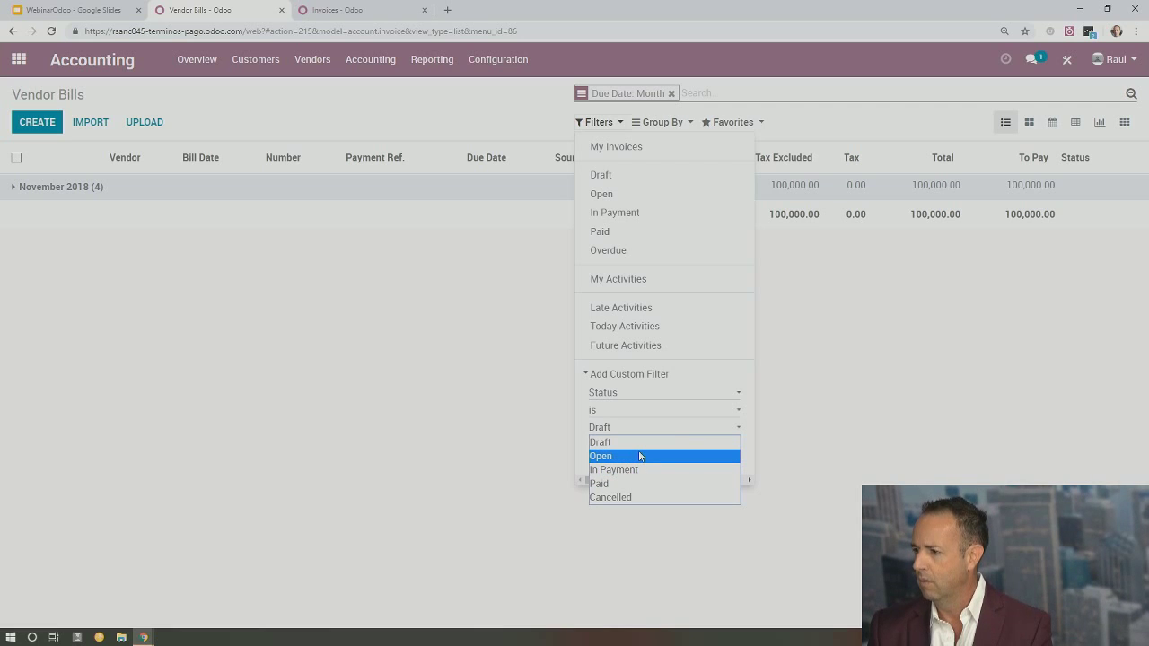
click(640, 456)
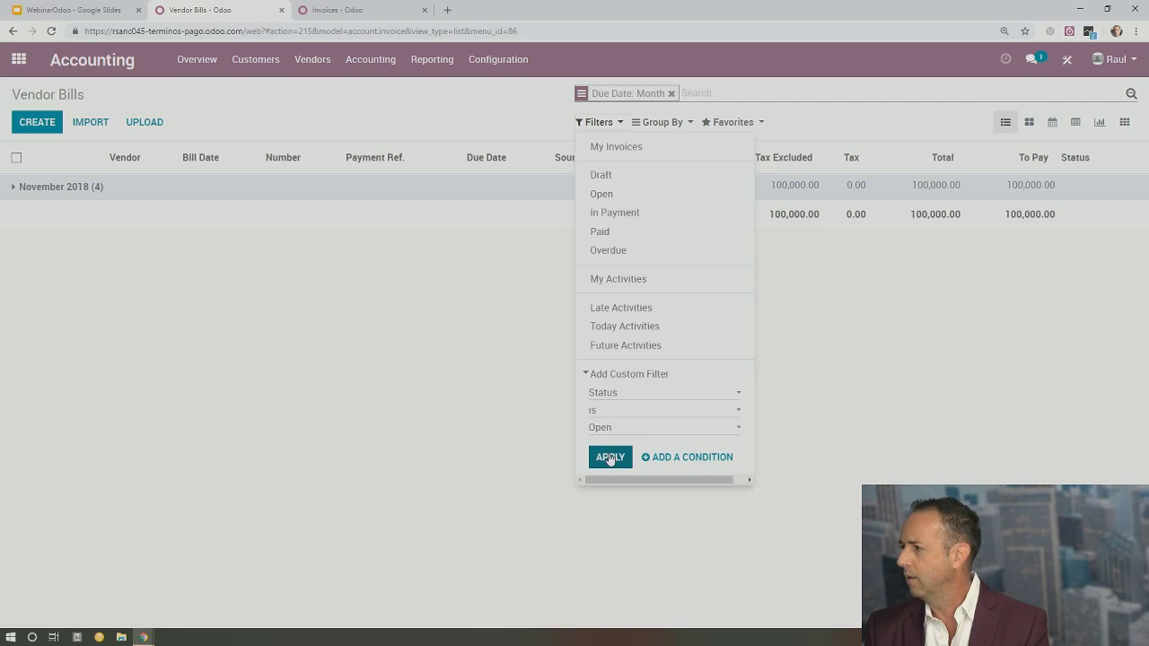
click(609, 458)
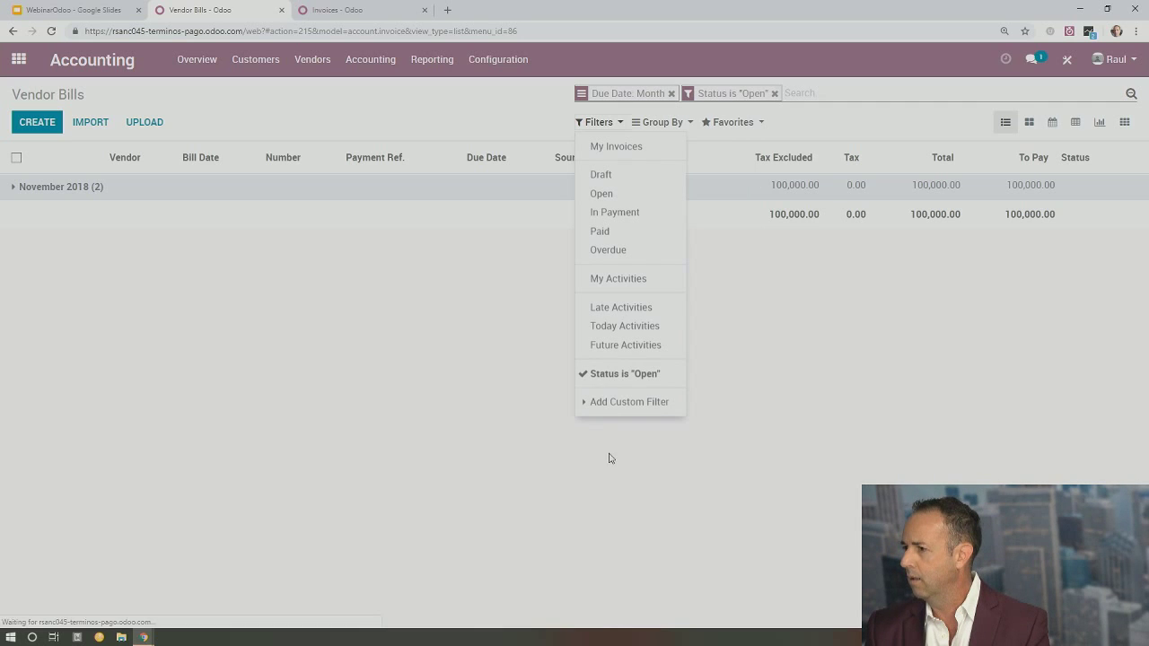
click(603, 464)
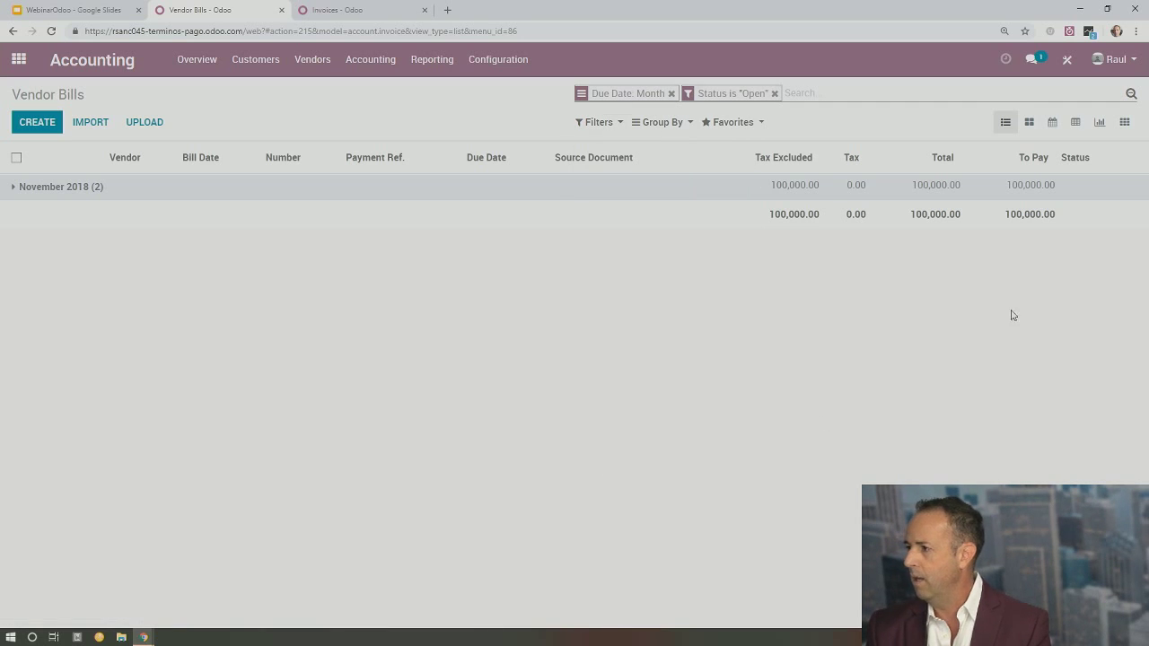
Compare the open customer invoices with the open vendor bills in the November 2018 group, and return to the apps home screen.
click(329, 11)
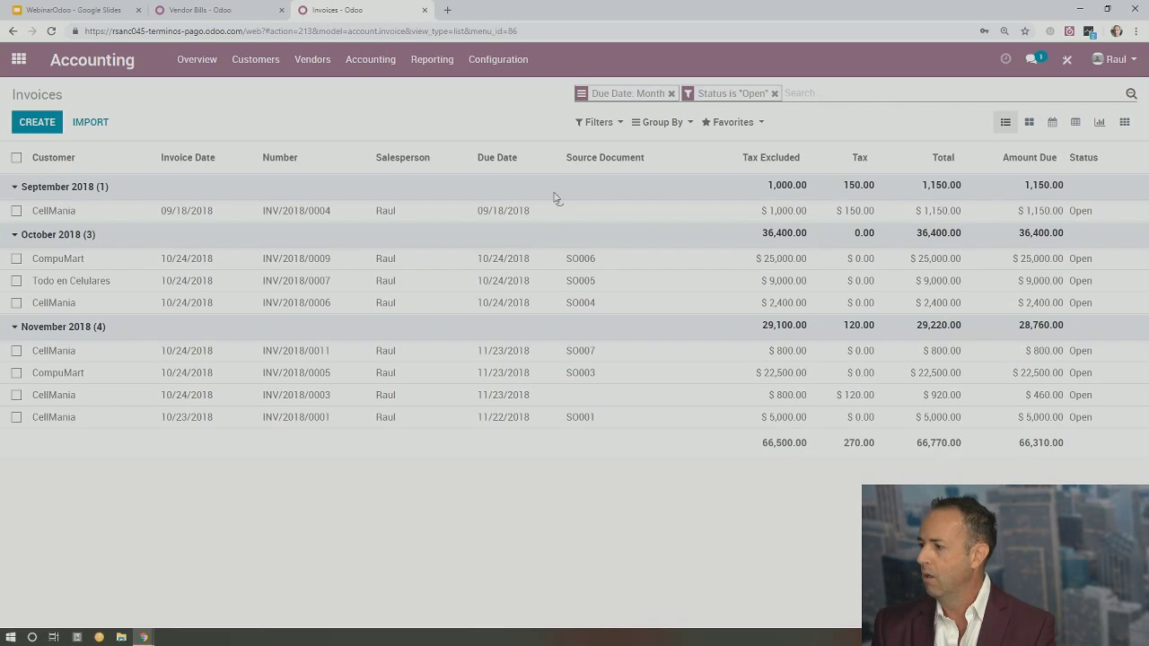
click(207, 11)
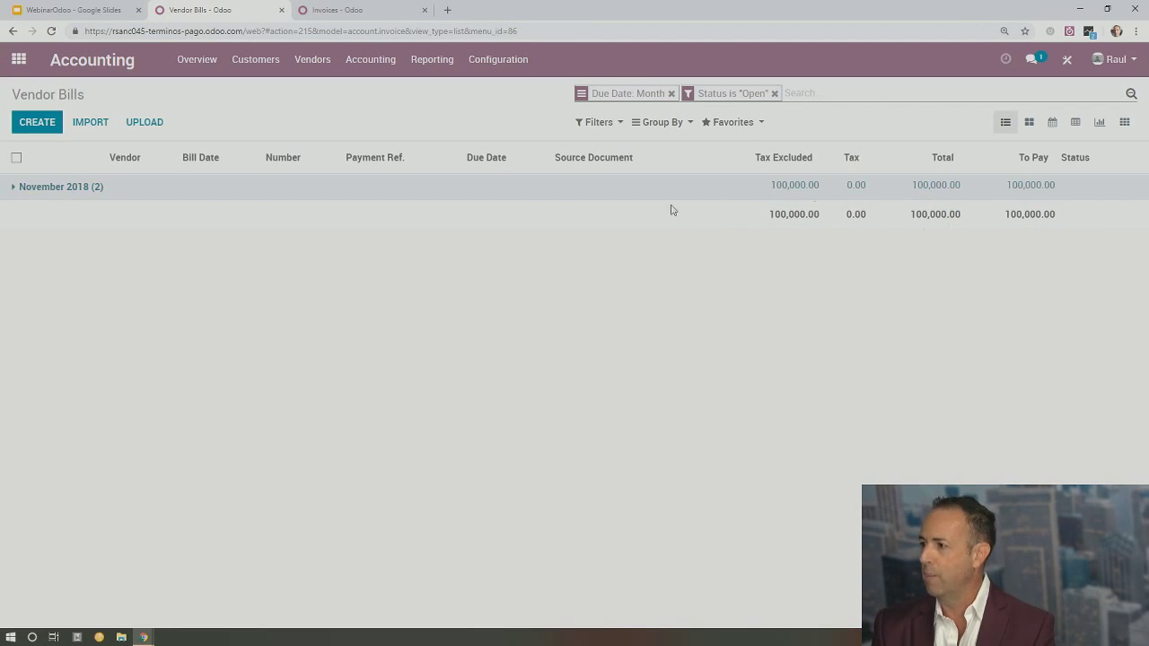
click(17, 187)
click(360, 12)
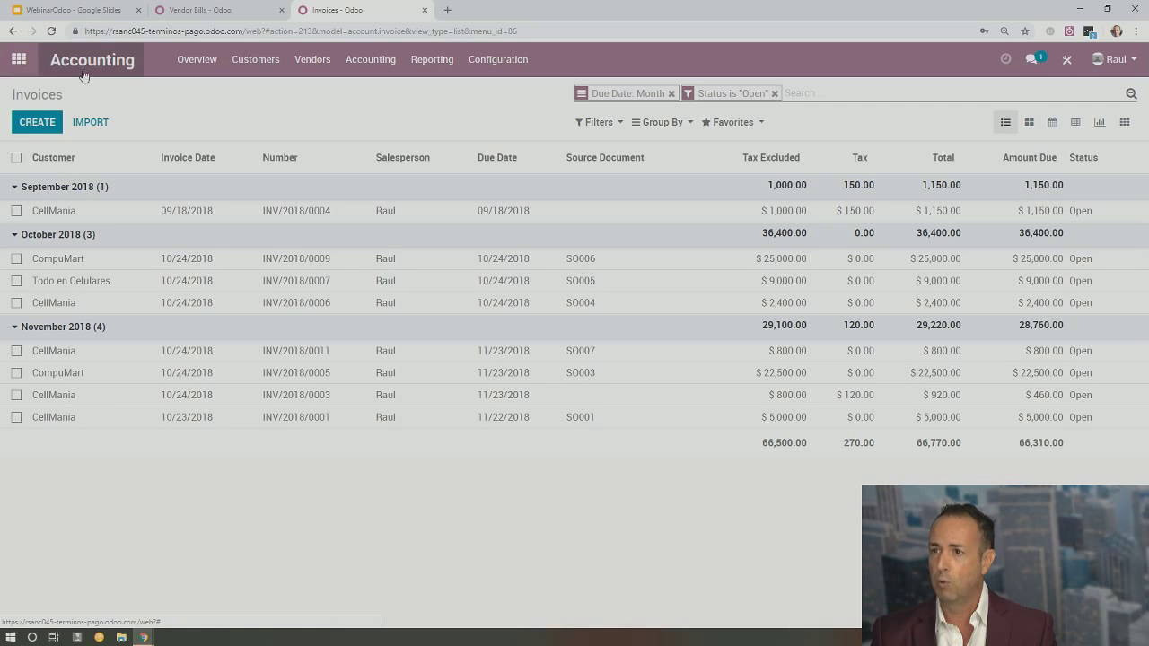
click(9, 60)
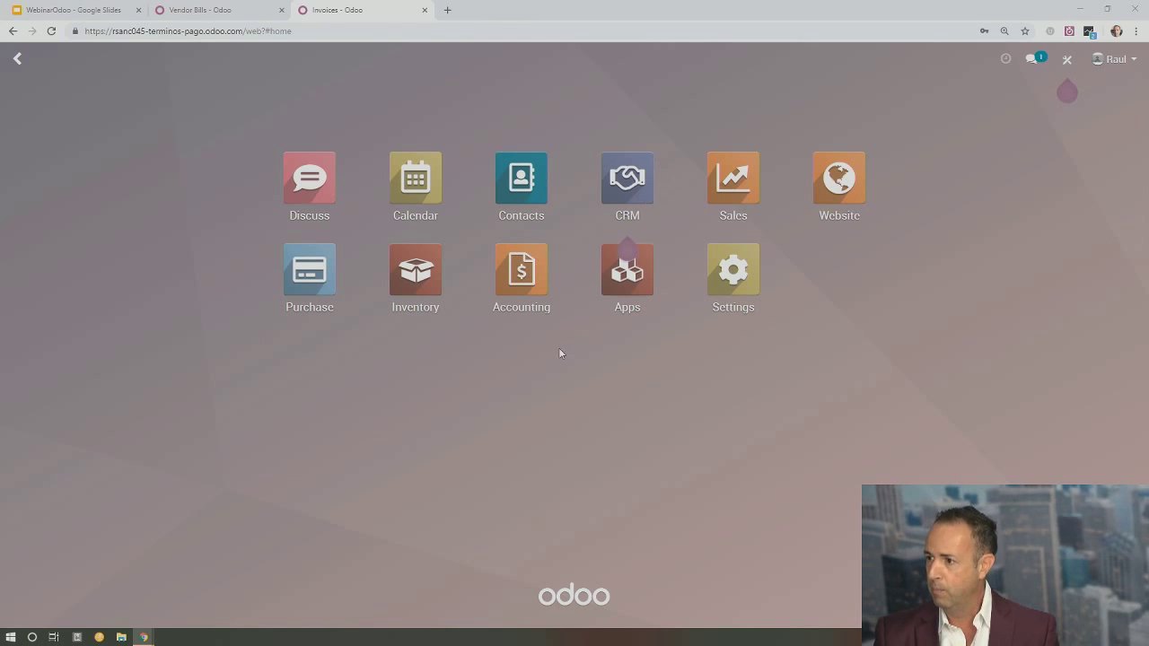
Open the Accounting configuration settings and locate the Customer Payments section.
click(538, 260)
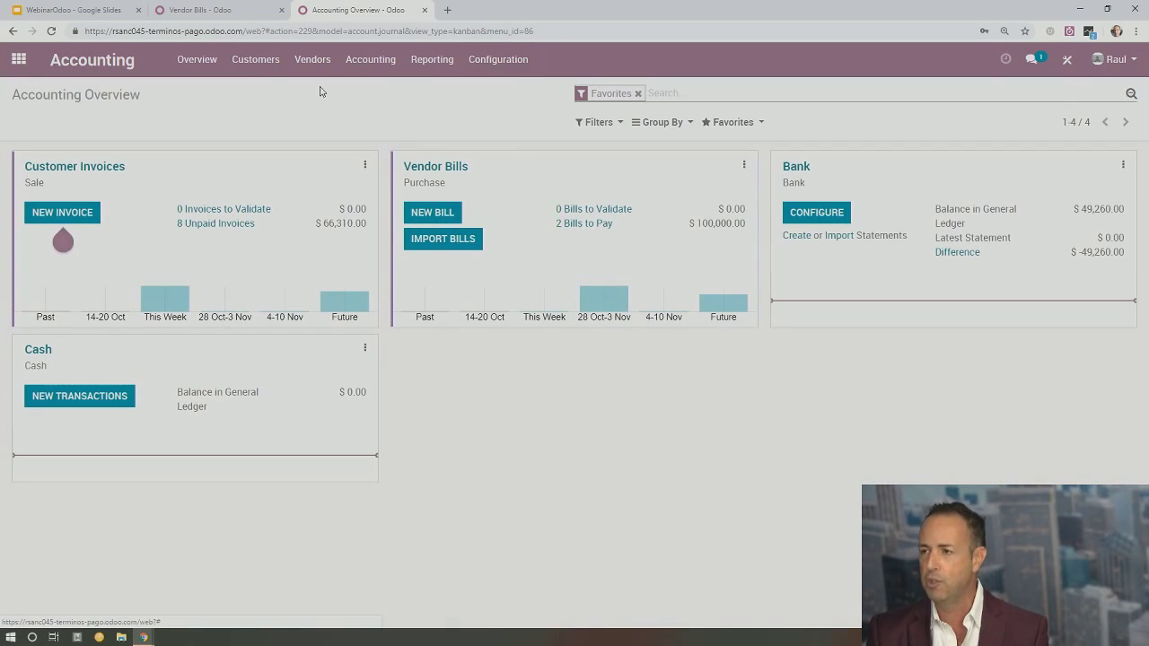
click(499, 60)
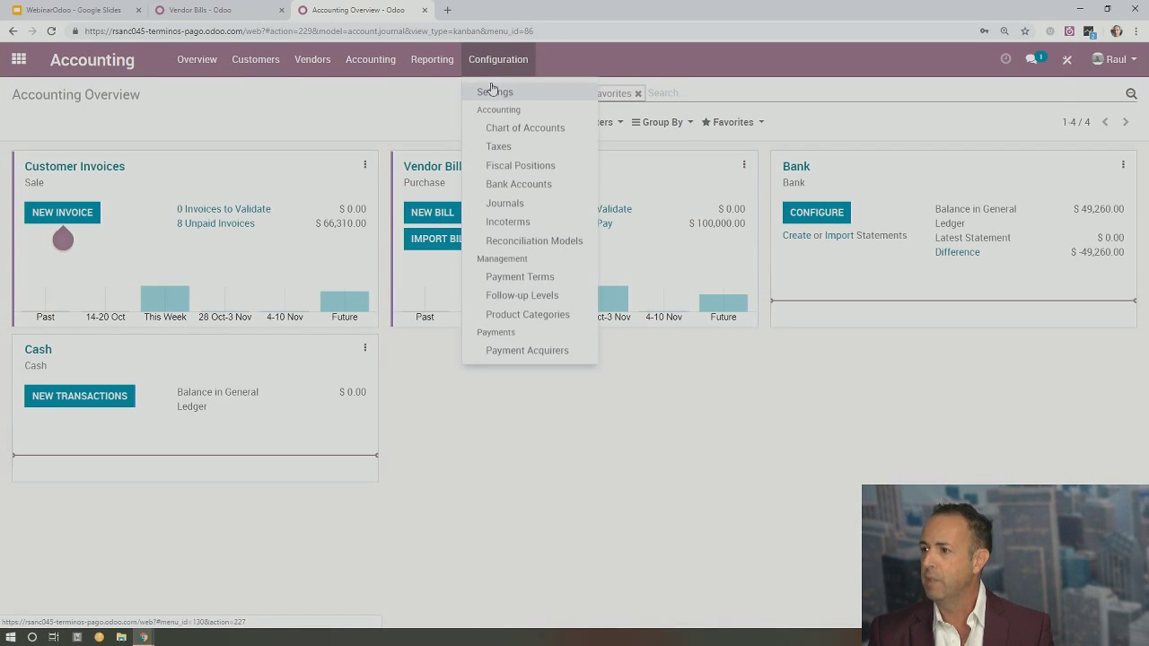
click(491, 94)
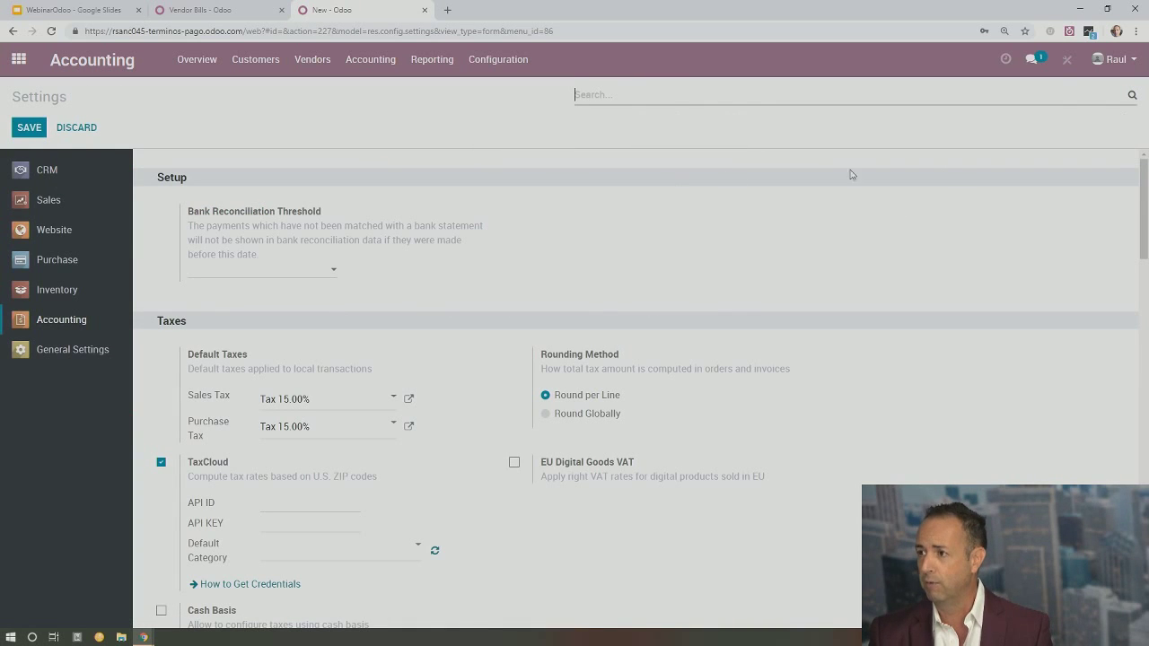
scroll(640, 273, down, 7)
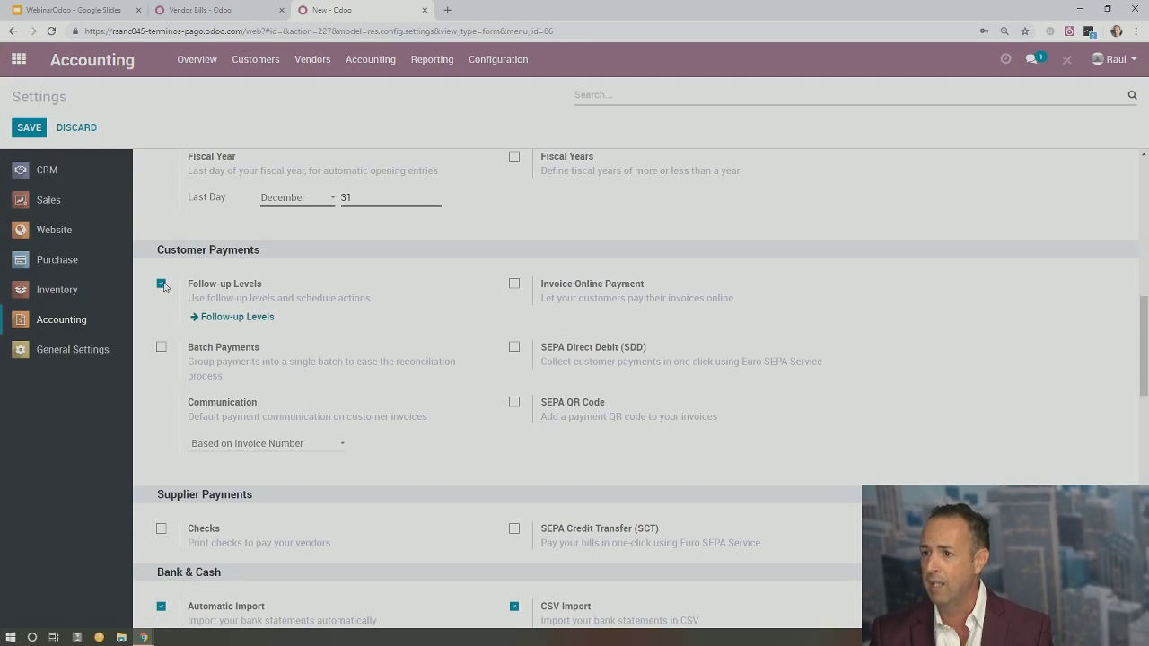
drag(156, 255, 271, 248)
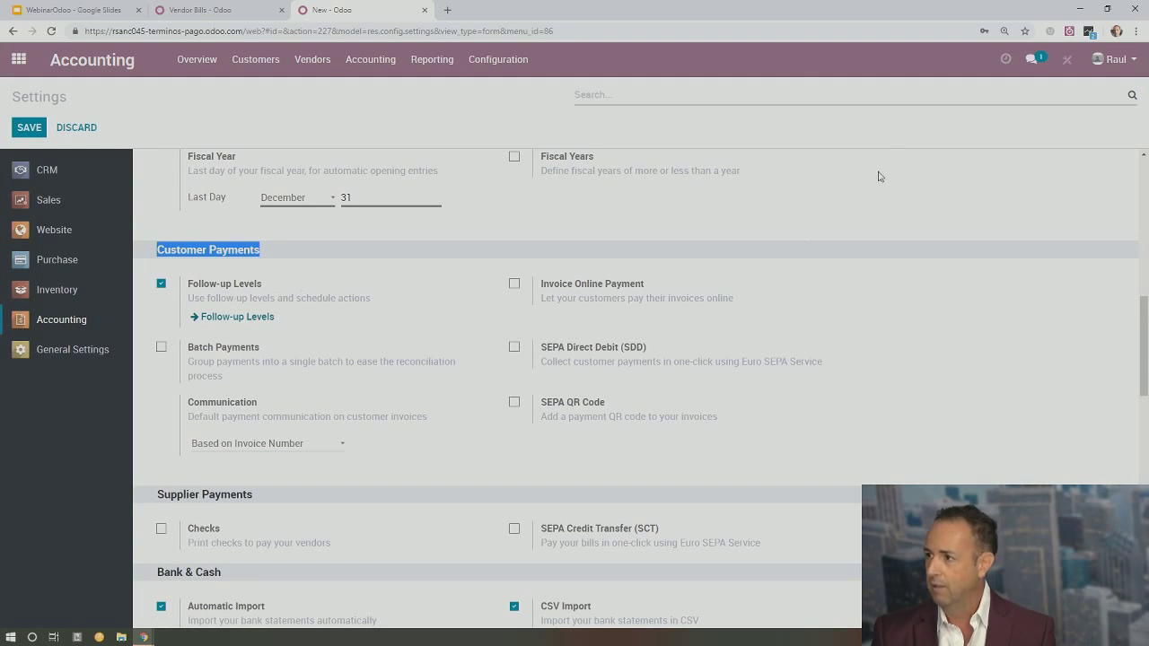
Search the settings page for "follo" and open the Follow-up Levels configuration.
scroll(754, 149, down, 1)
scroll(616, 210, up, 5)
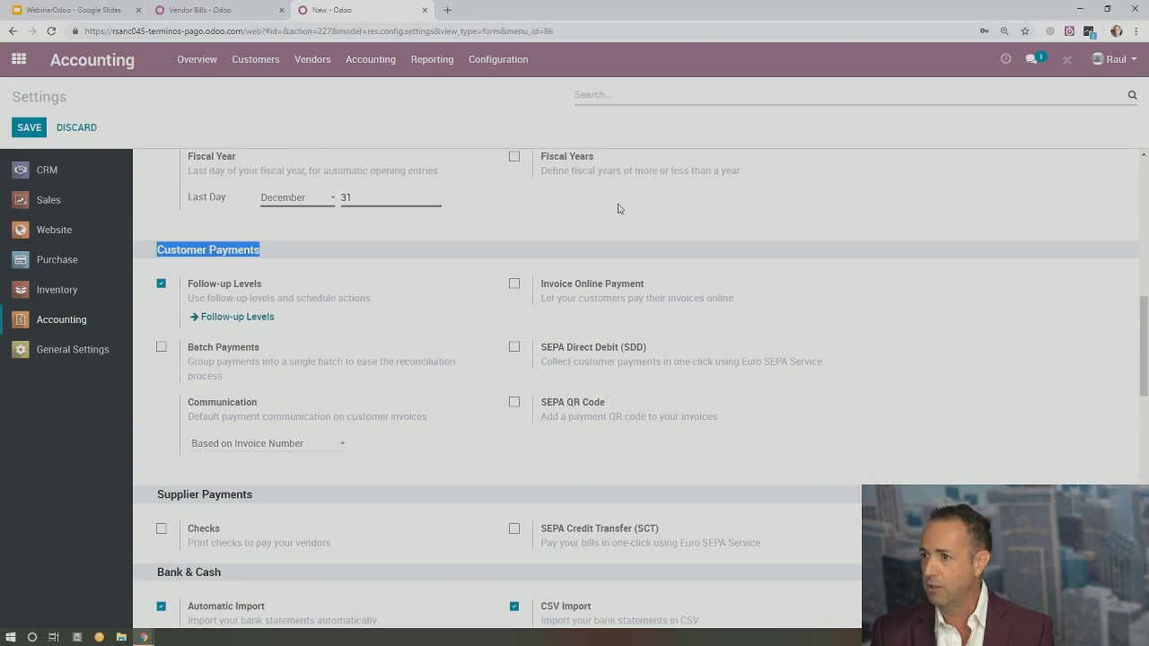
scroll(556, 154, up, 2)
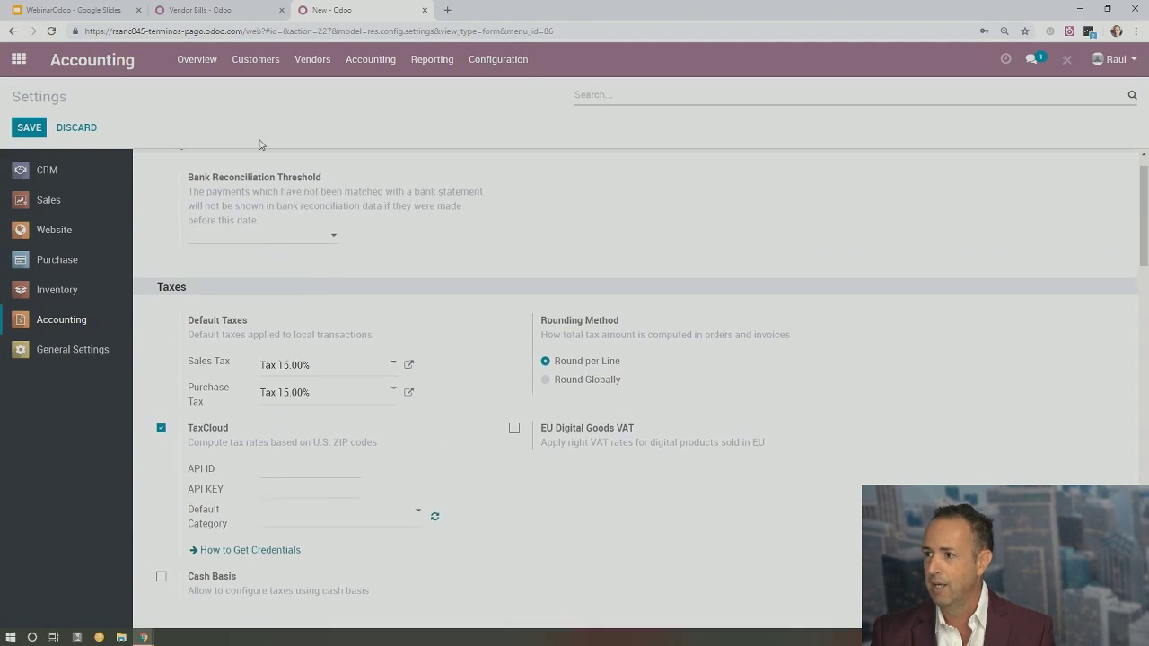
key(ctrl+f)
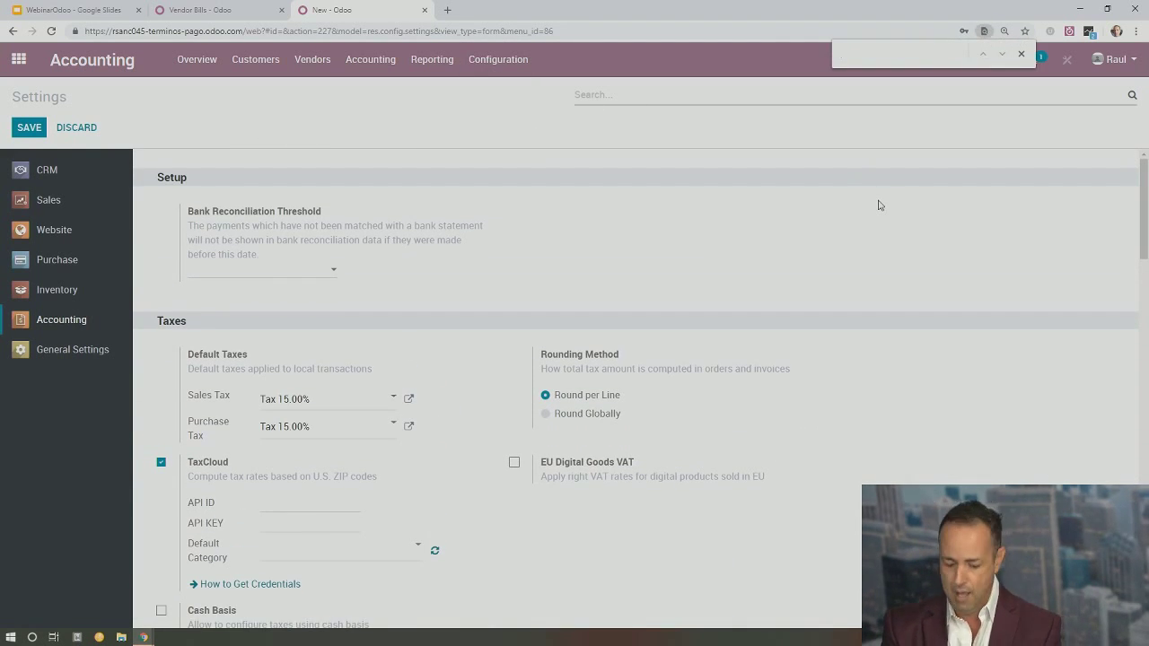
text(follo)
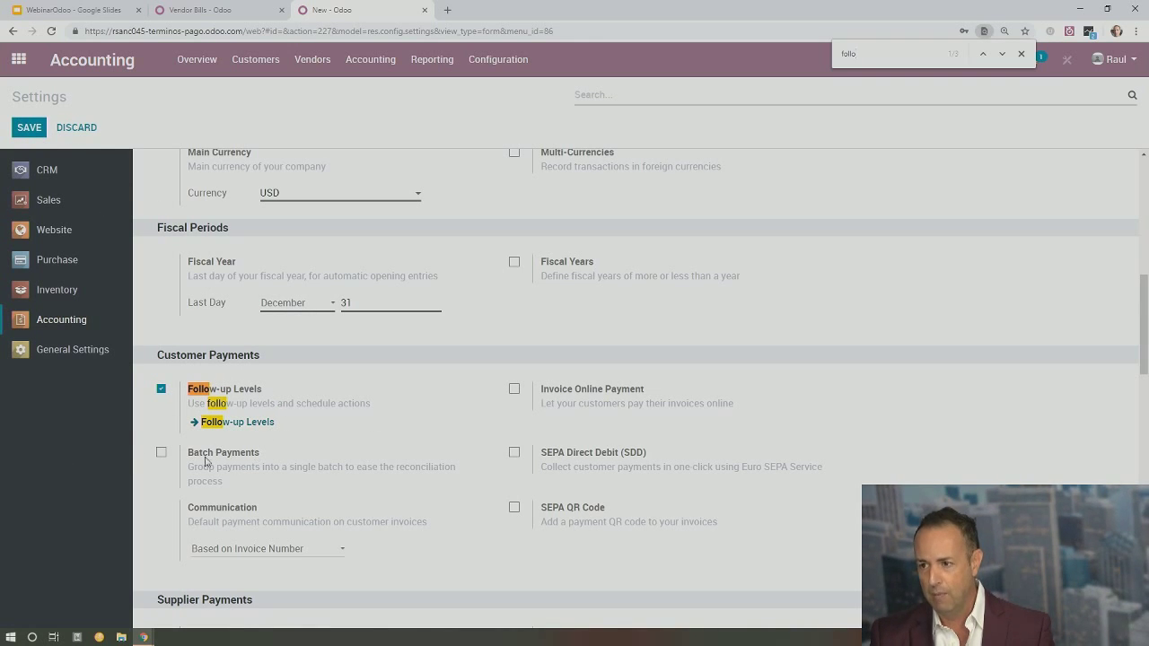
click(240, 424)
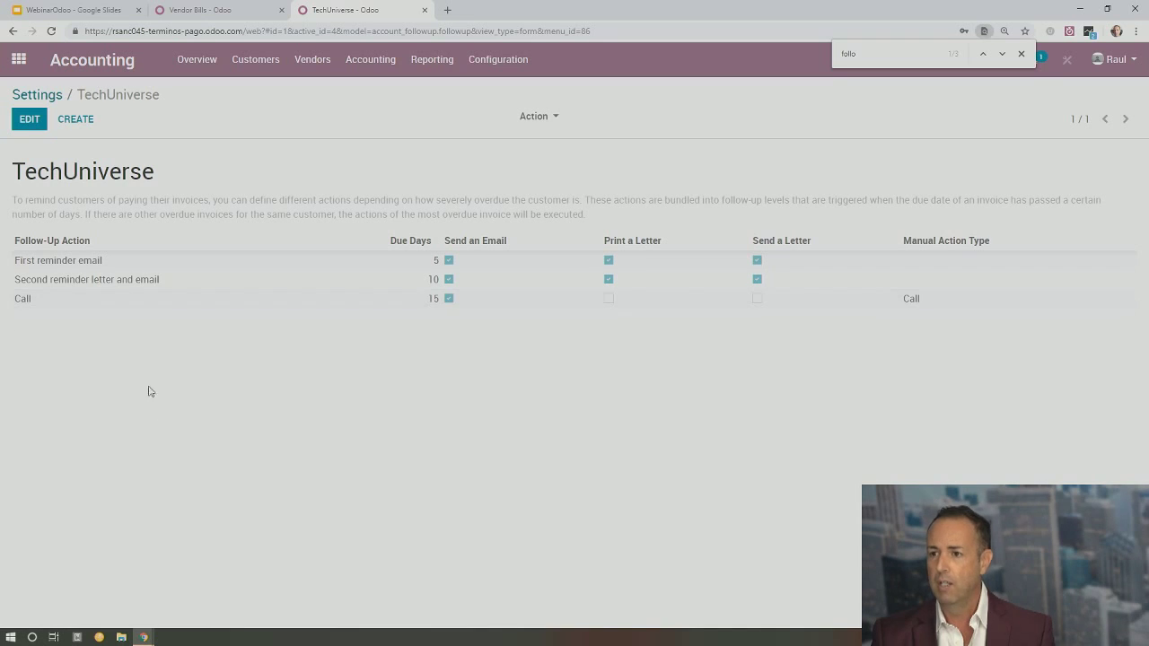
Make the TechUniverse follow-up levels editable and review the First reminder email action without changing it.
click(44, 117)
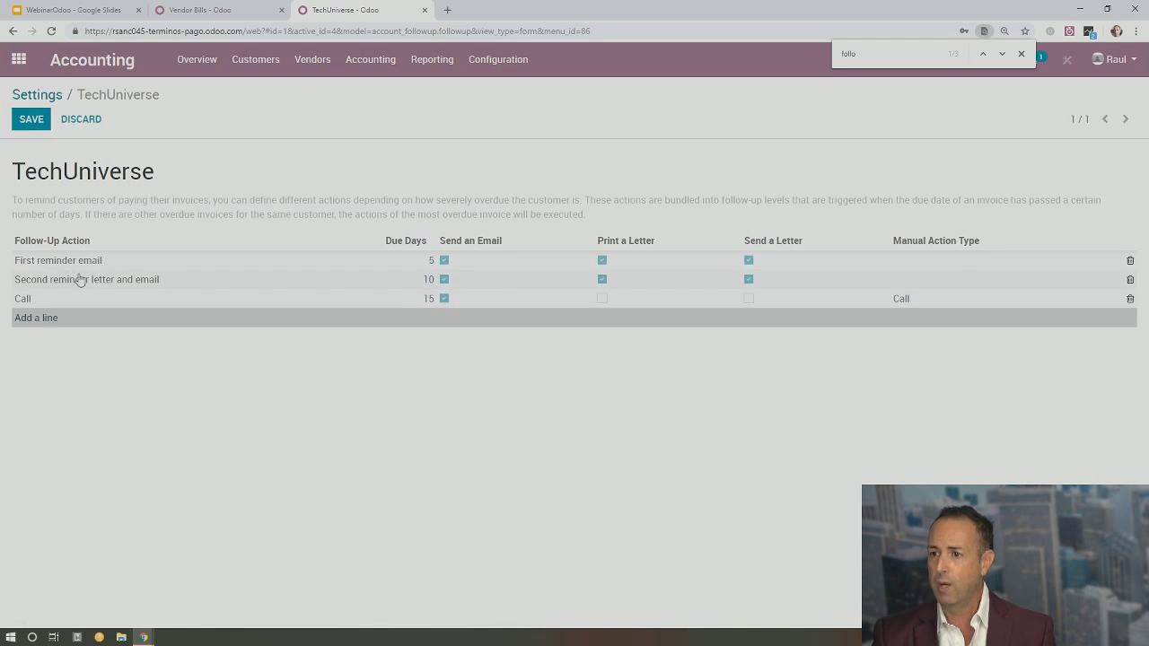
click(43, 263)
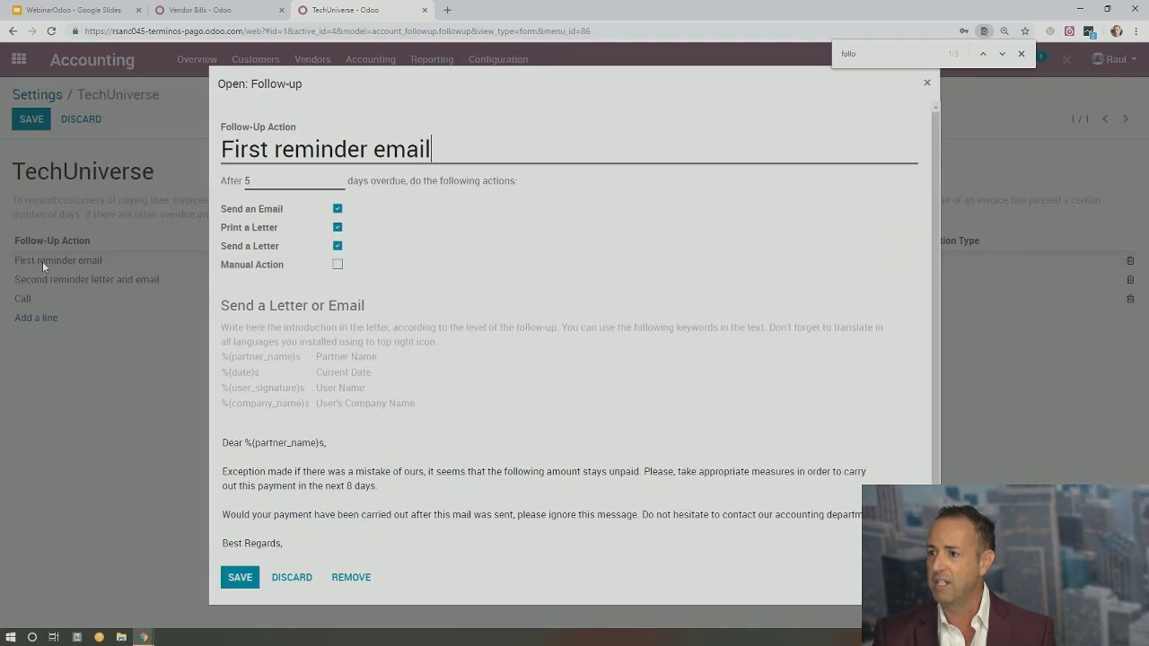
mouse_move(267, 184)
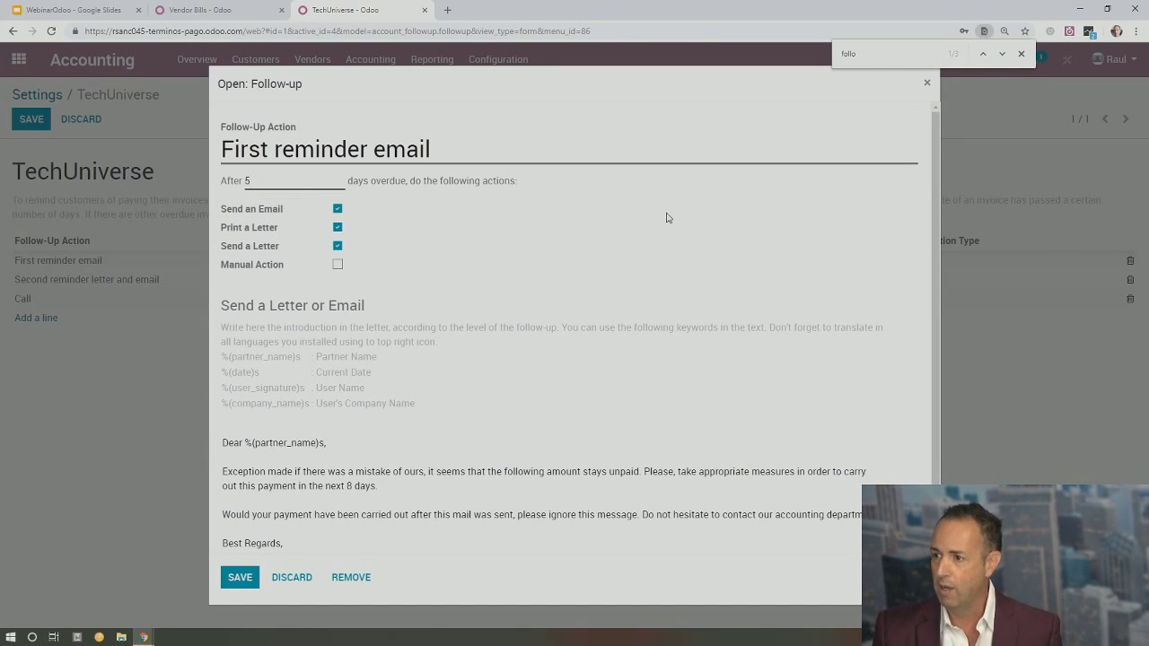
click(284, 579)
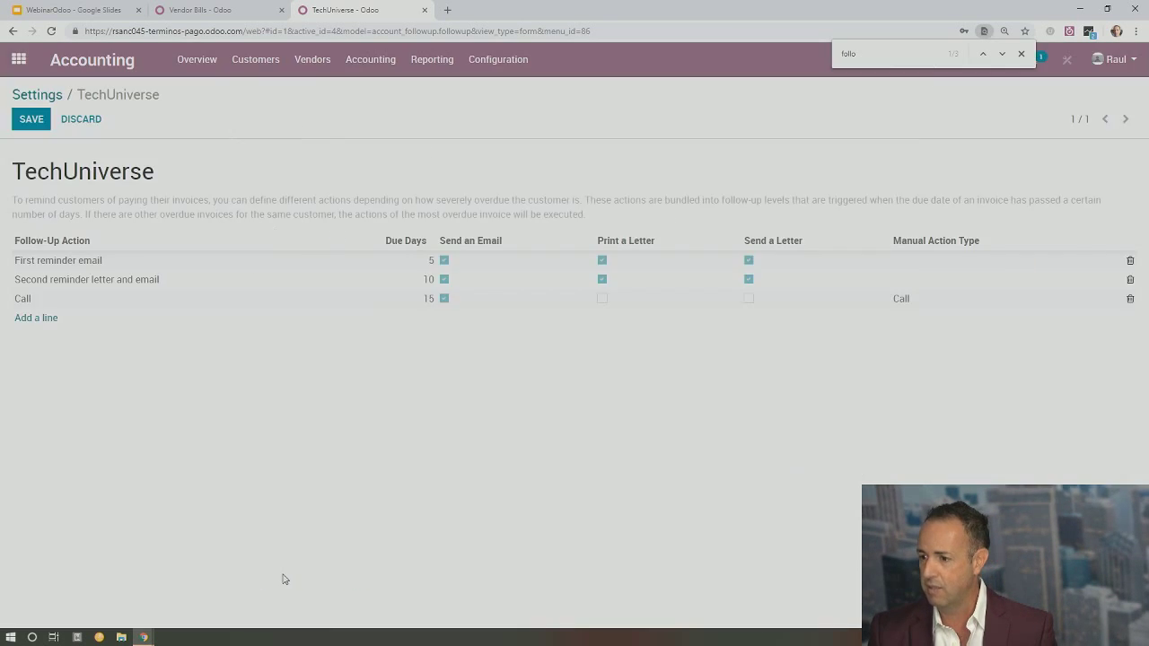
Add a follow-up action named "30 Day Follow Up" that triggers after 30 days overdue.
click(40, 321)
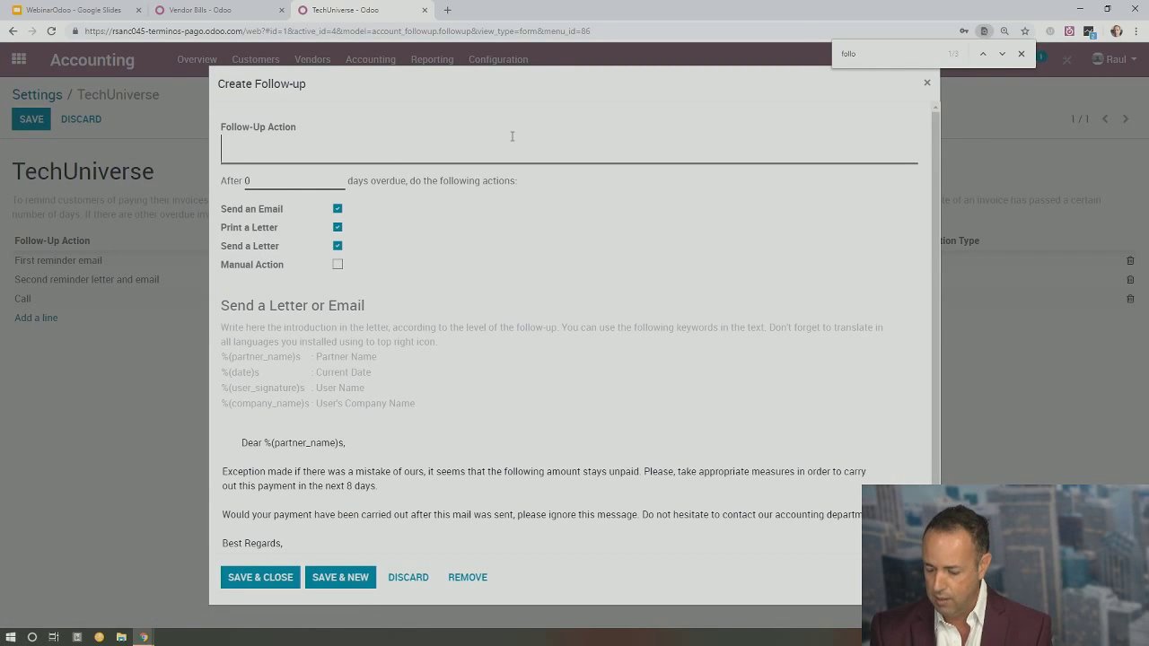
text(30)
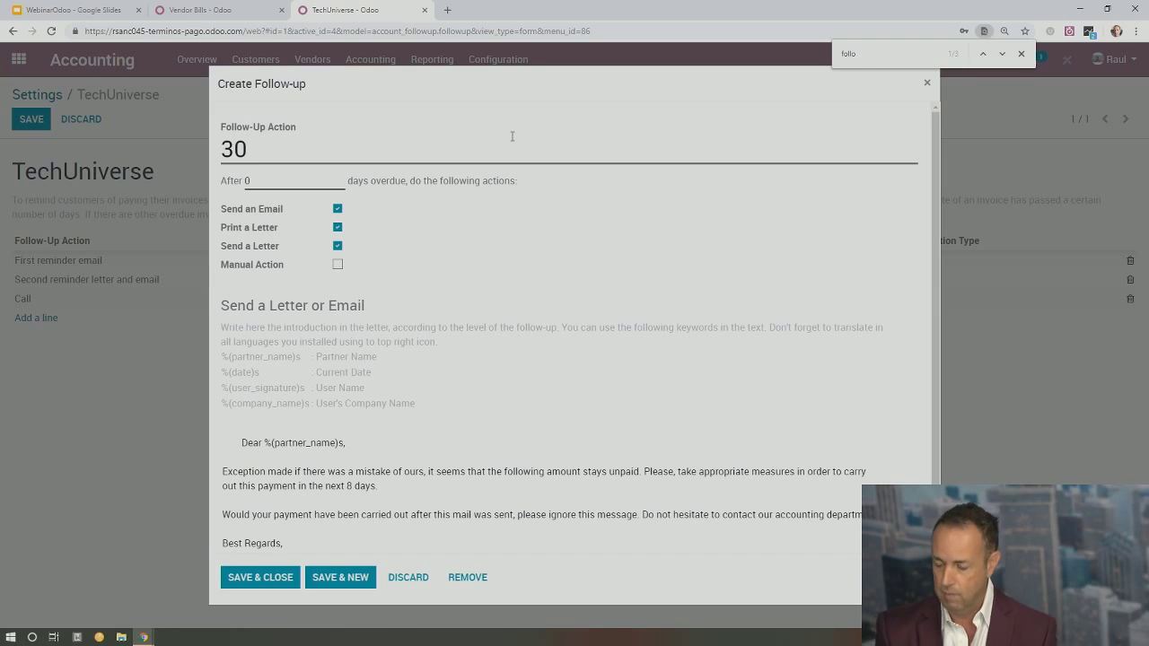
key(BackSpace)
key(BackSpace)
text(30 D)
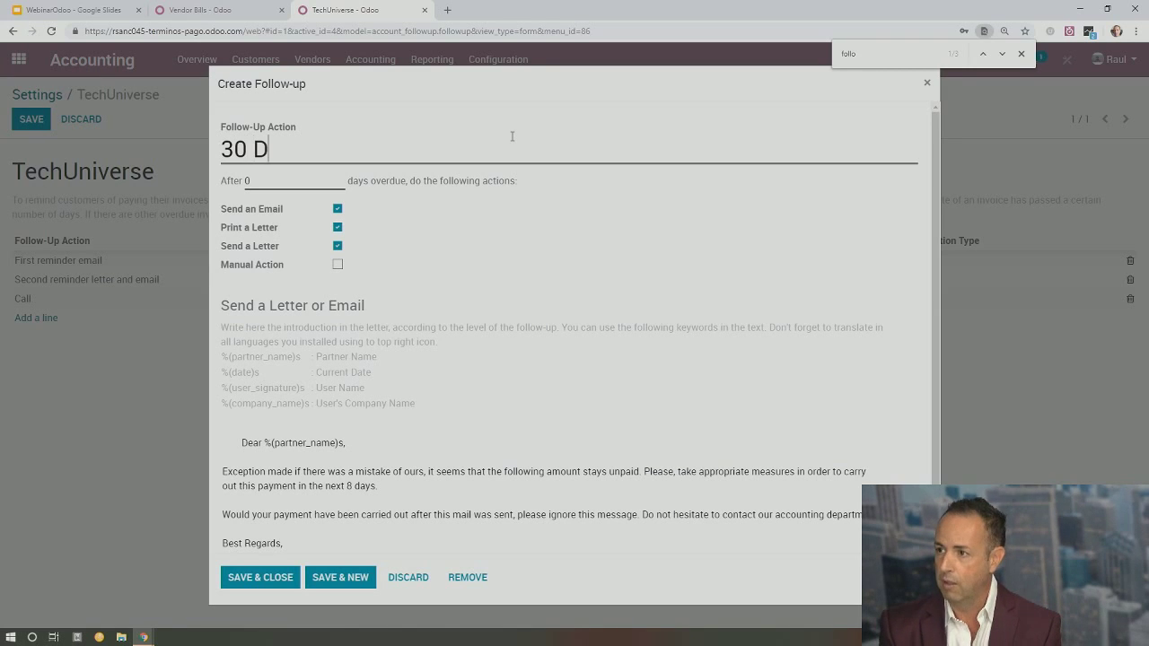
text(ay Follow Up)
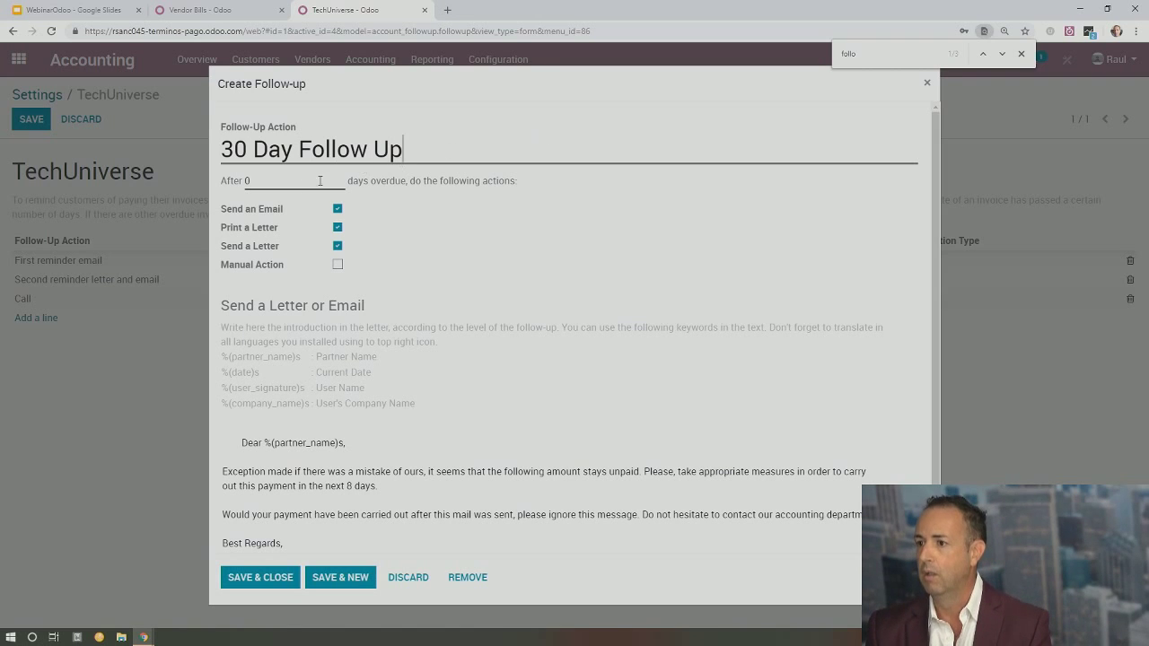
drag(261, 181, 235, 186)
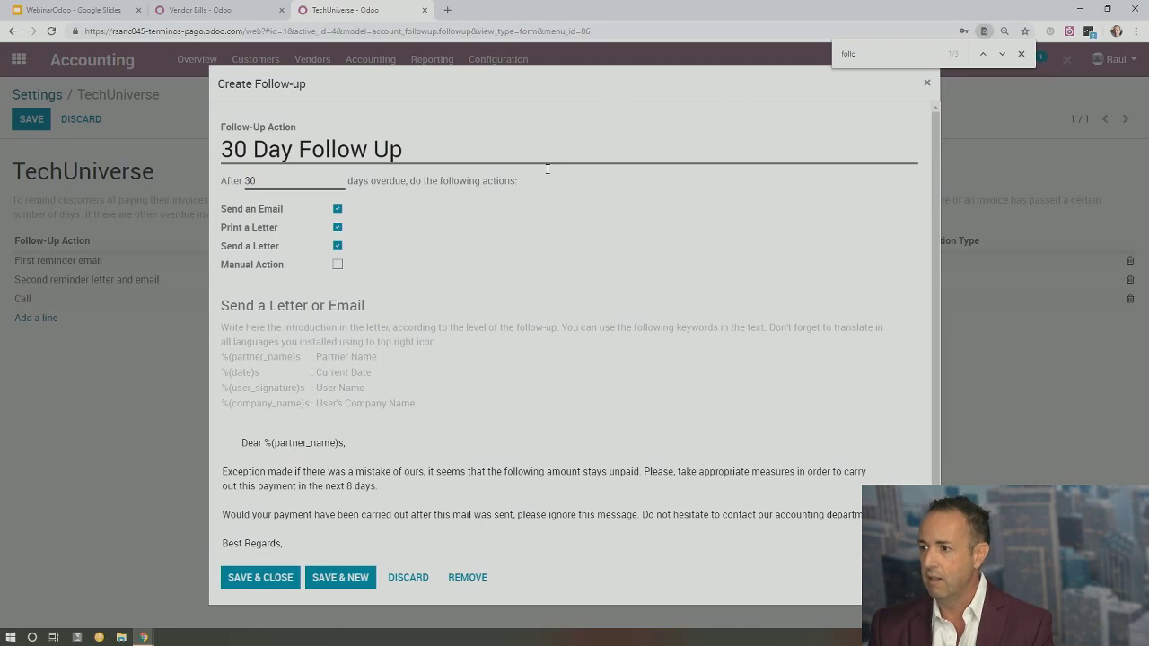
Review the new follow-up's Print a Letter option and its default letter and email text.
click(337, 229)
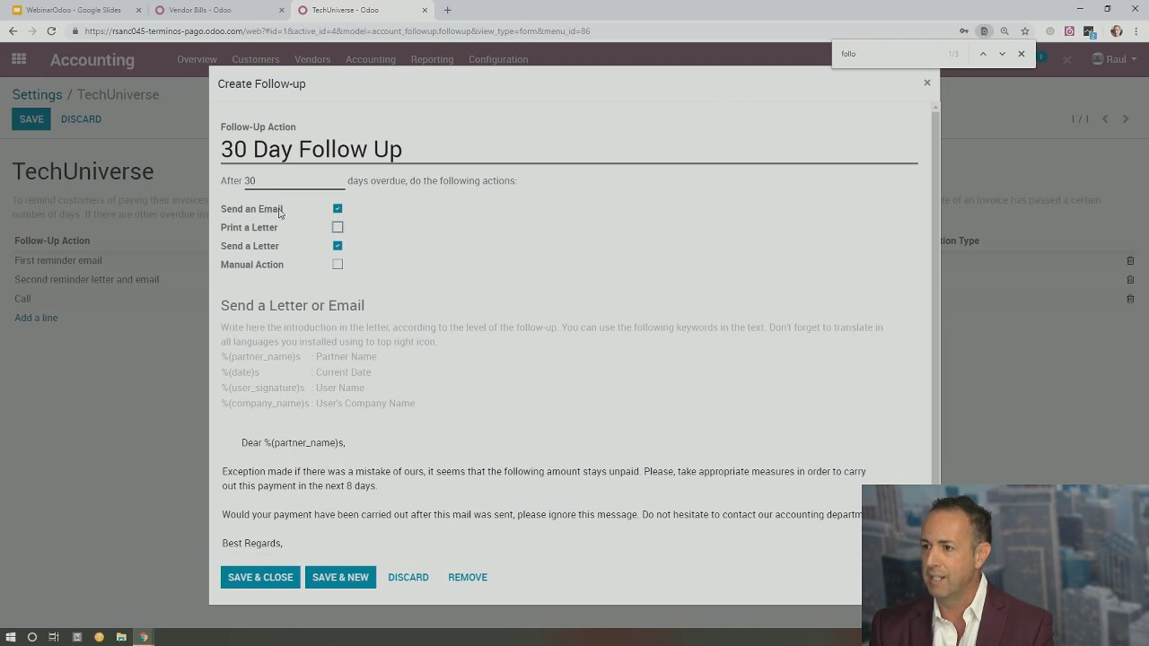
click(338, 228)
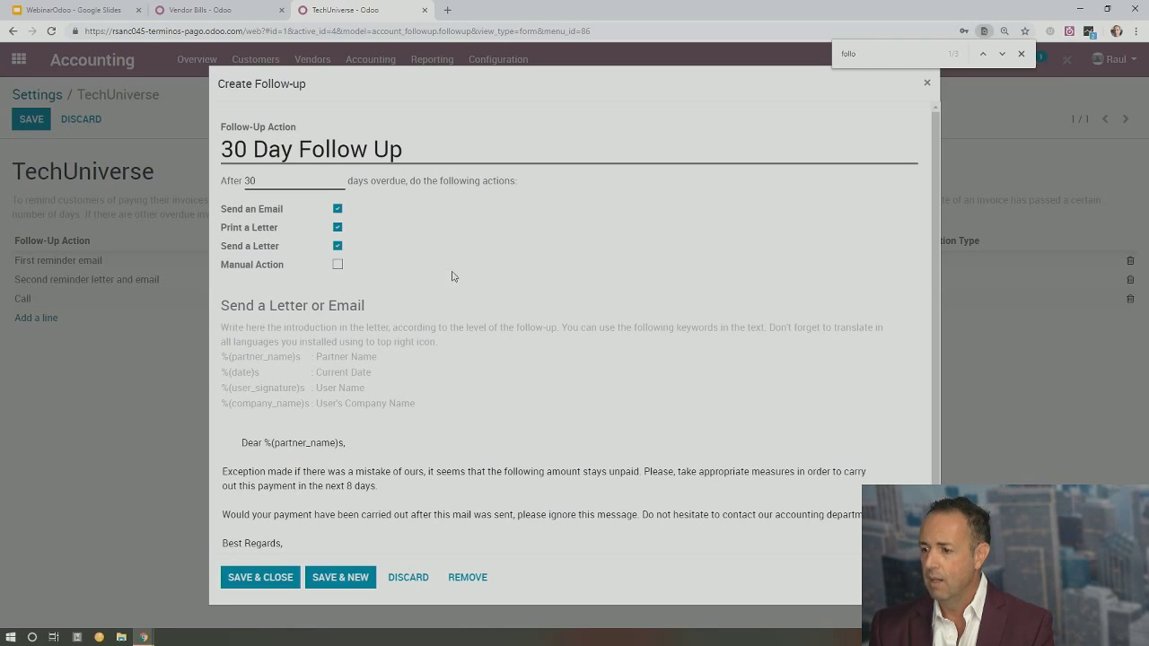
scroll(459, 305, down, 1)
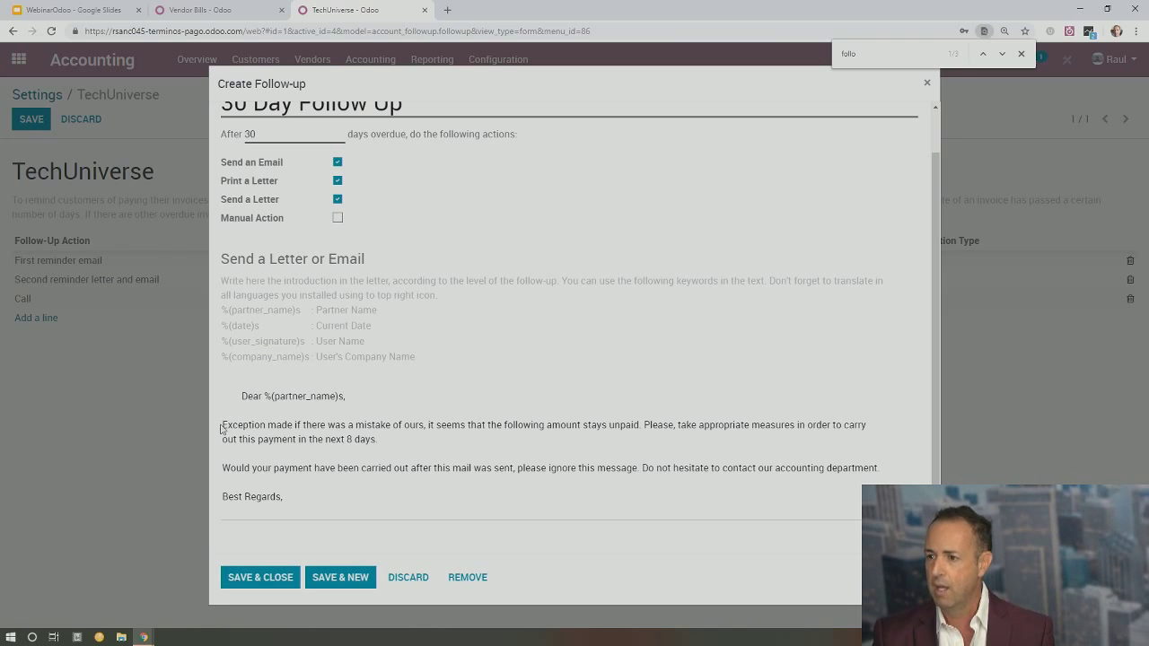
drag(221, 429, 282, 449)
click(288, 441)
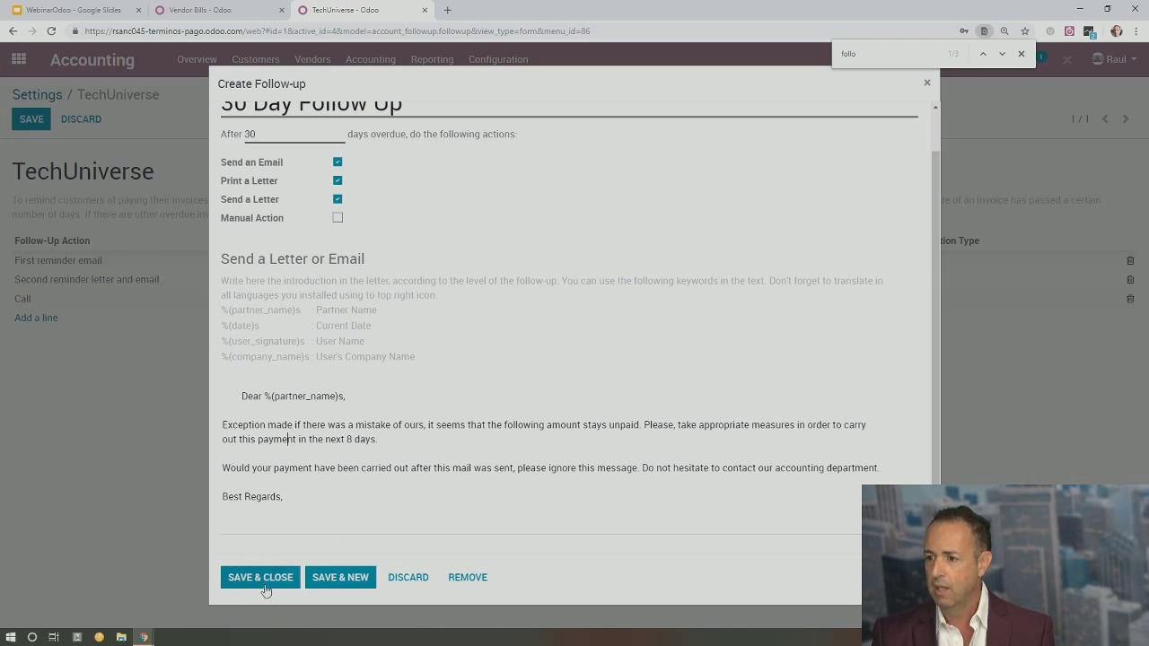
scroll(448, 250, up, 1)
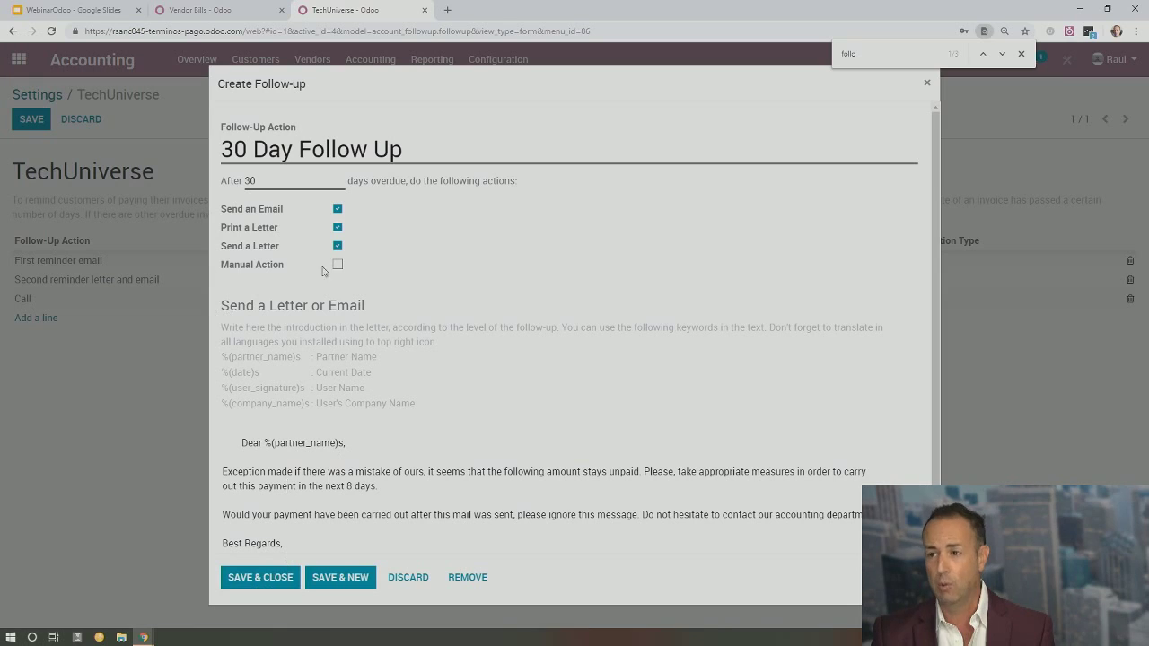
Disable Send an Email, Print a Letter and Send a Letter for the 30-day follow-up, and enable Manual Action.
click(338, 209)
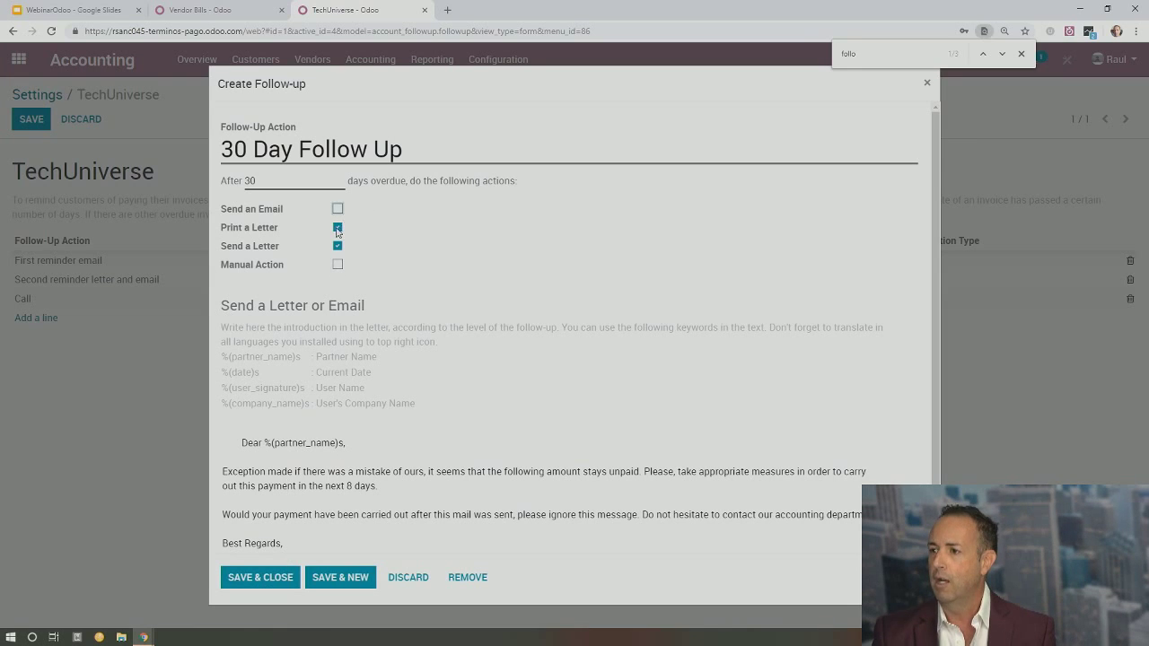
click(338, 227)
click(338, 246)
click(337, 265)
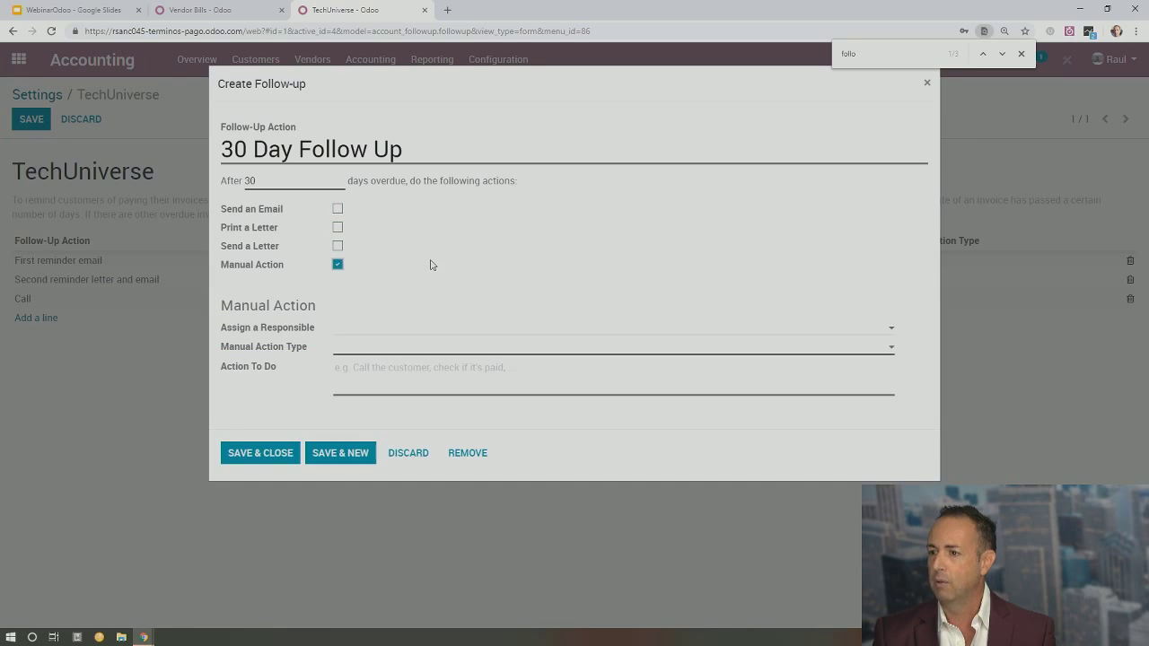
Assign a responsible person to the manual action and set its Manual Action Type to Call.
click(373, 329)
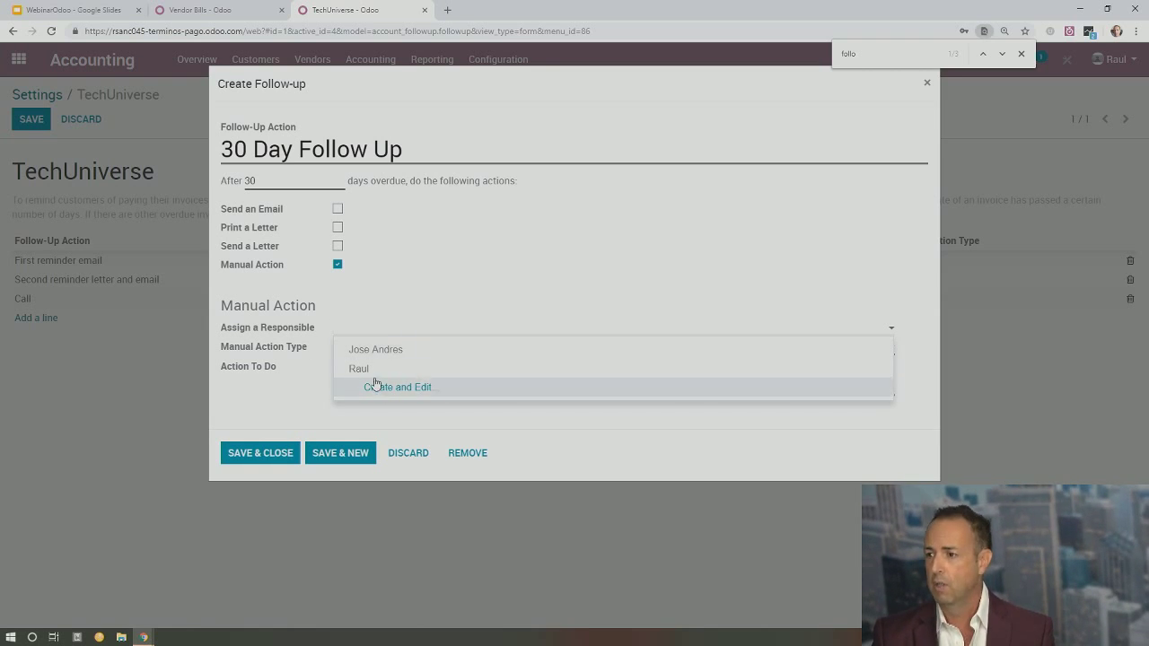
click(372, 369)
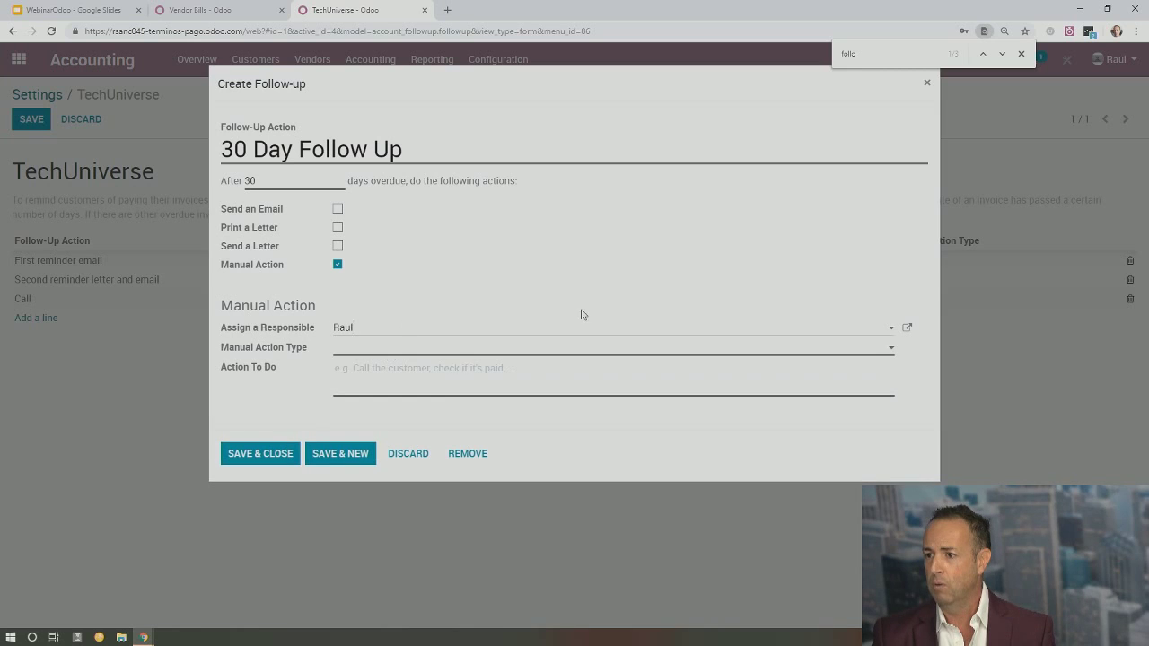
click(355, 349)
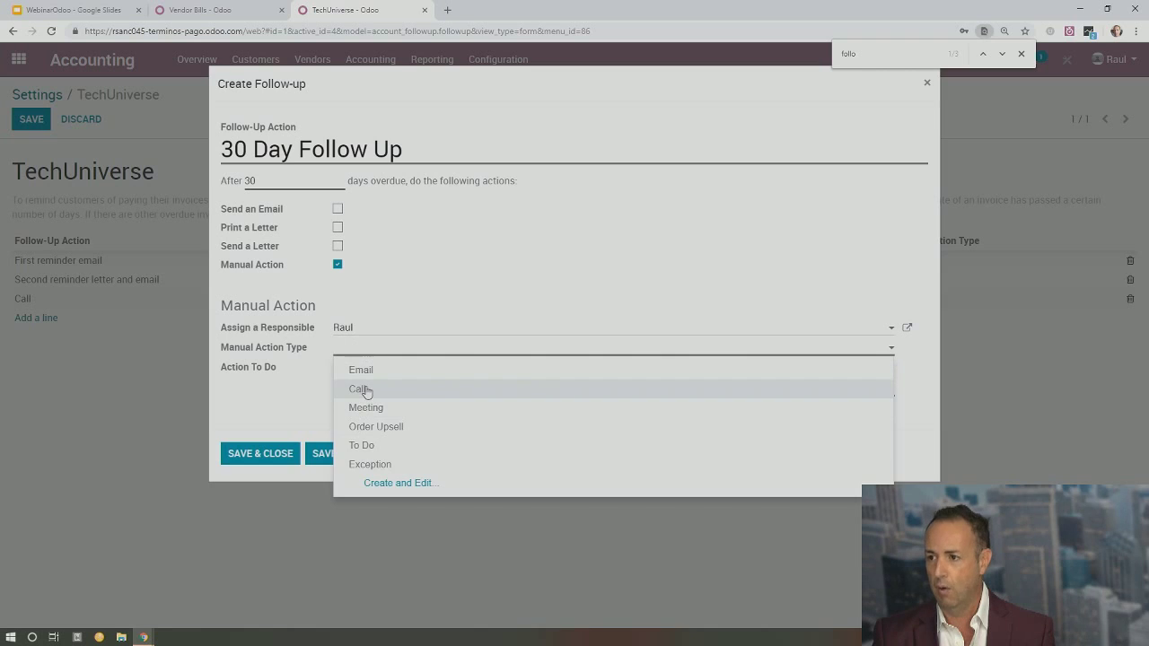
click(359, 389)
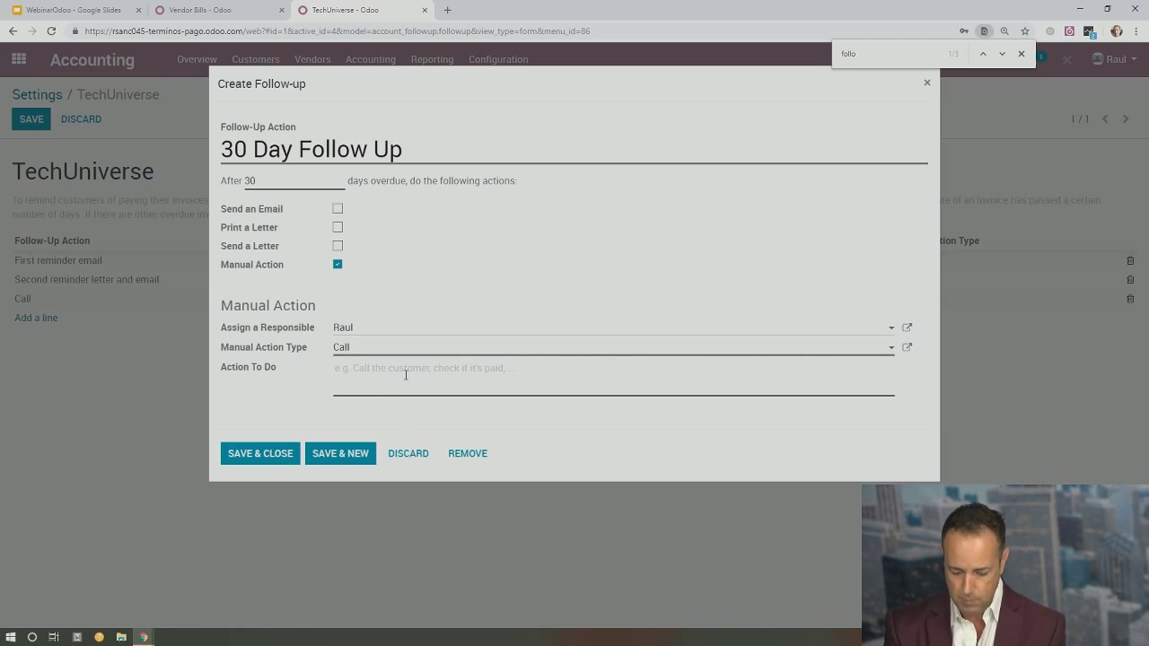
Enter "Please call to follow on payment" as the Action To Do, and save the follow-up action and the follow-up levels.
text(Please call t)
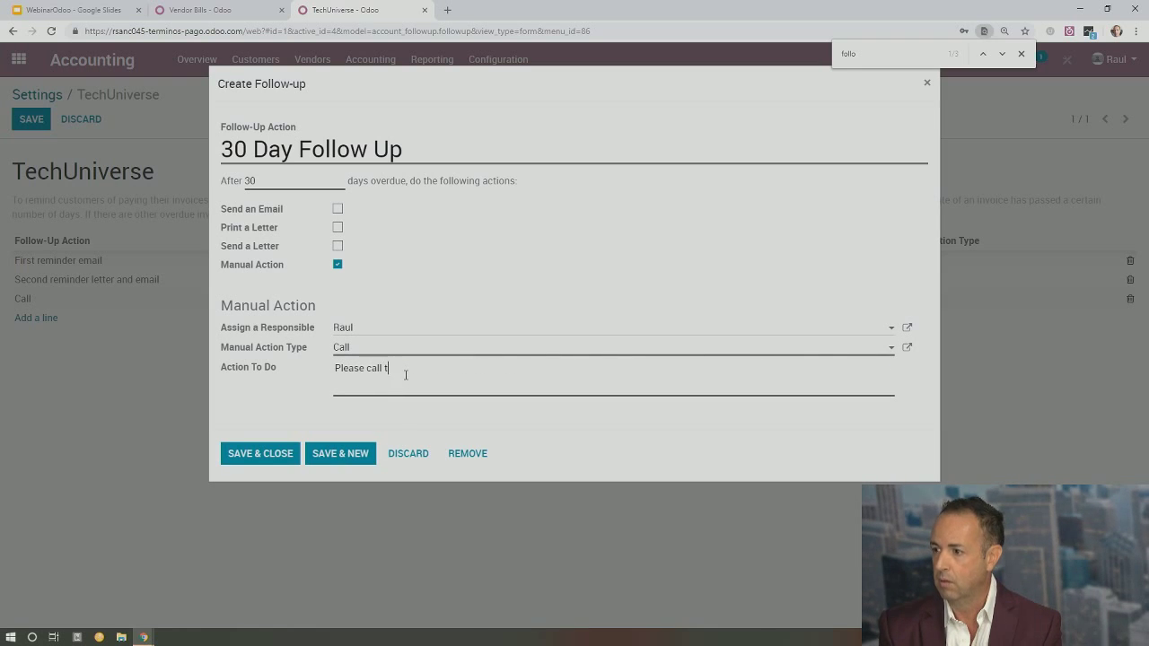
text(o follow o)
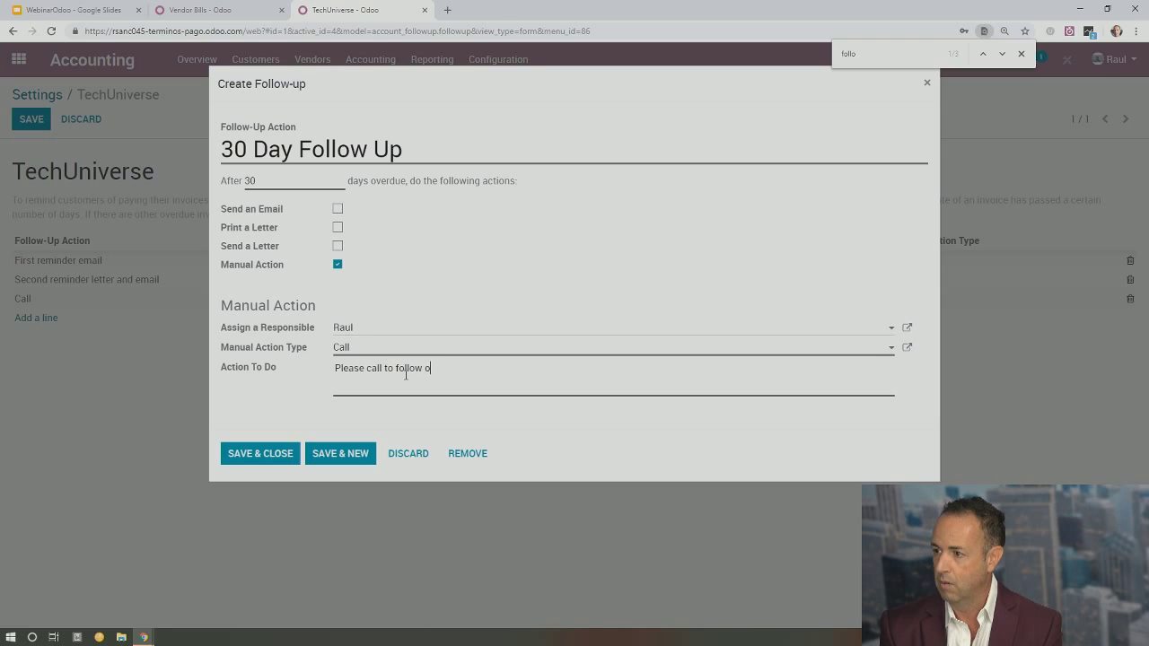
text(n payment)
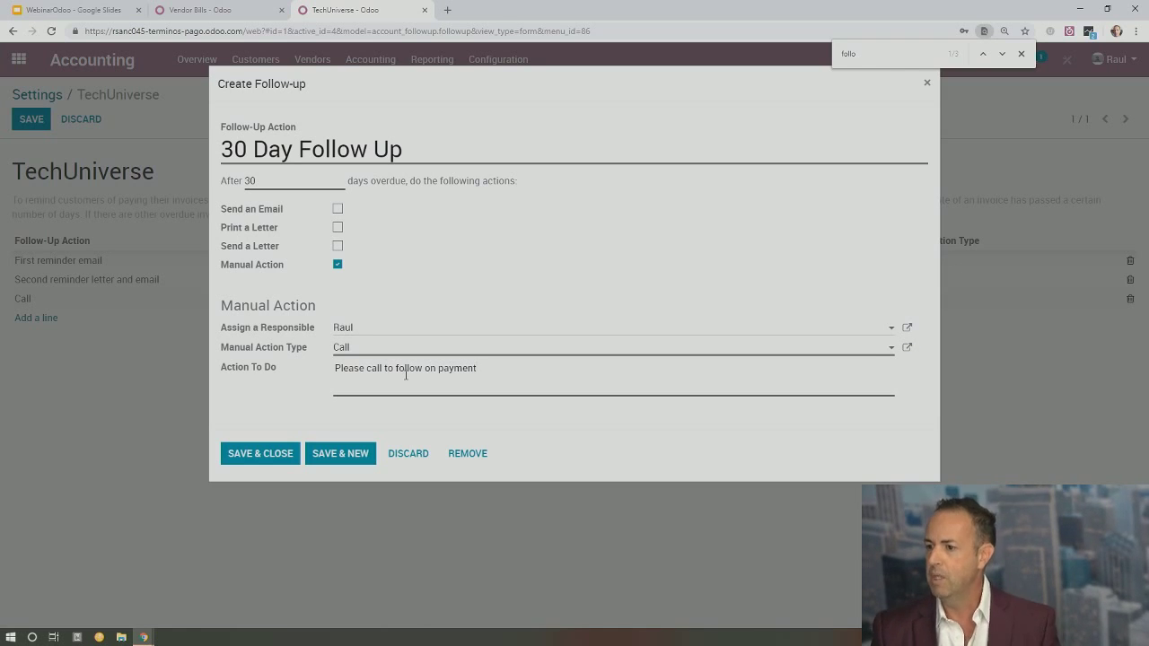
click(254, 458)
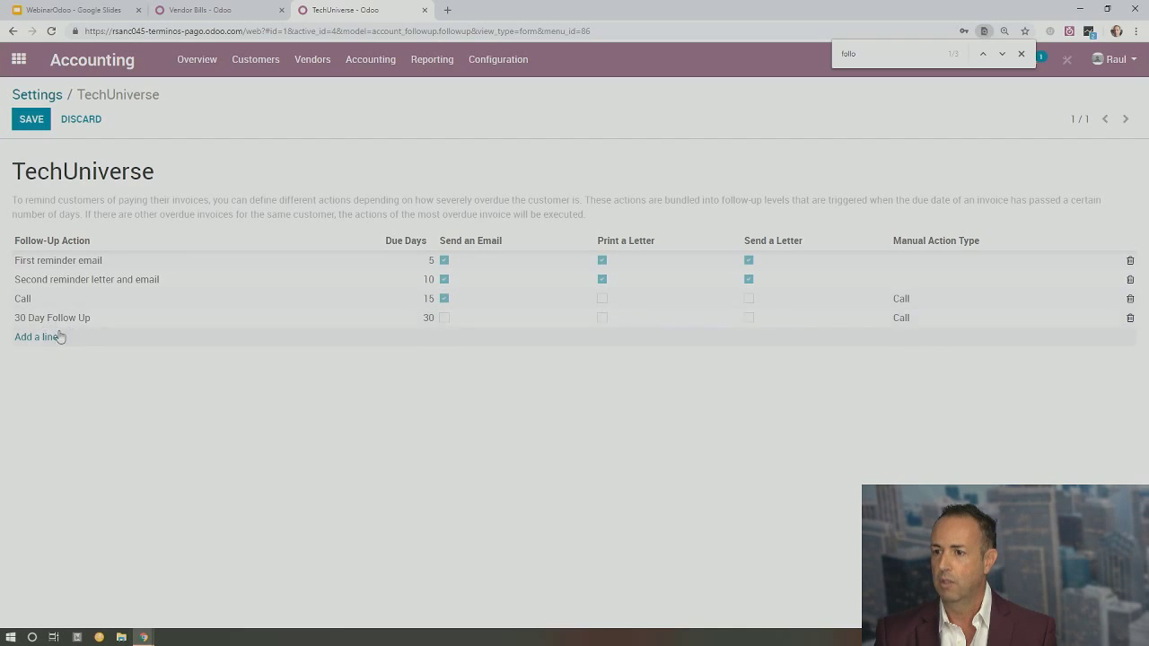
click(35, 123)
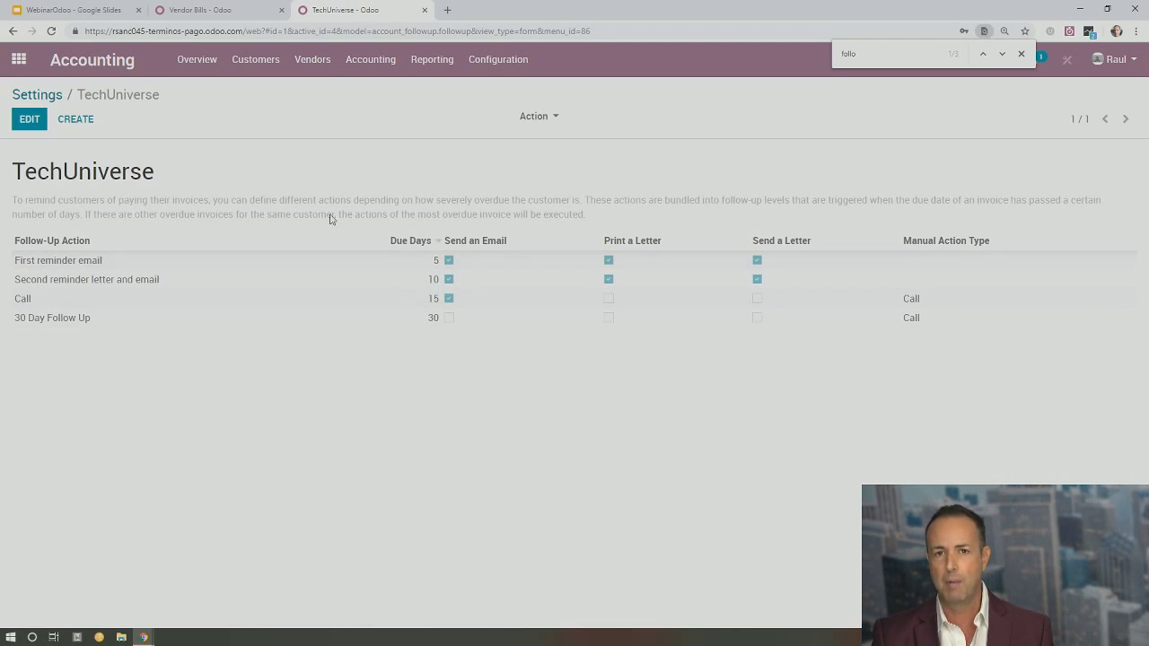
Create a new quotation in the Sales app with CellMania as the customer.
click(18, 59)
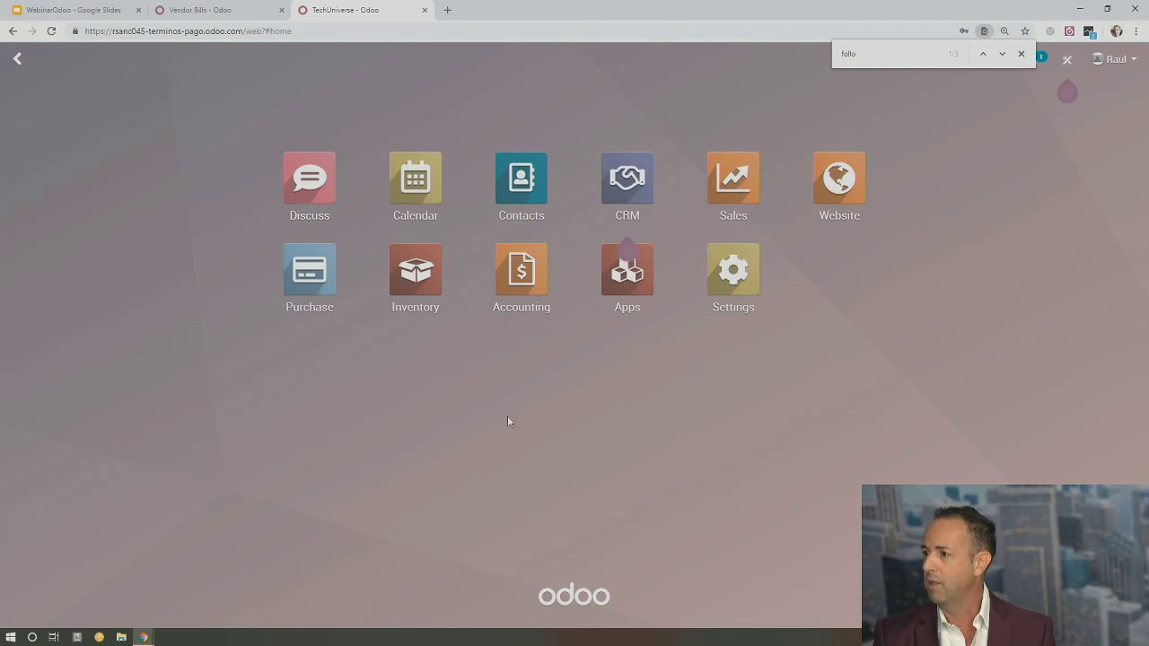
click(734, 180)
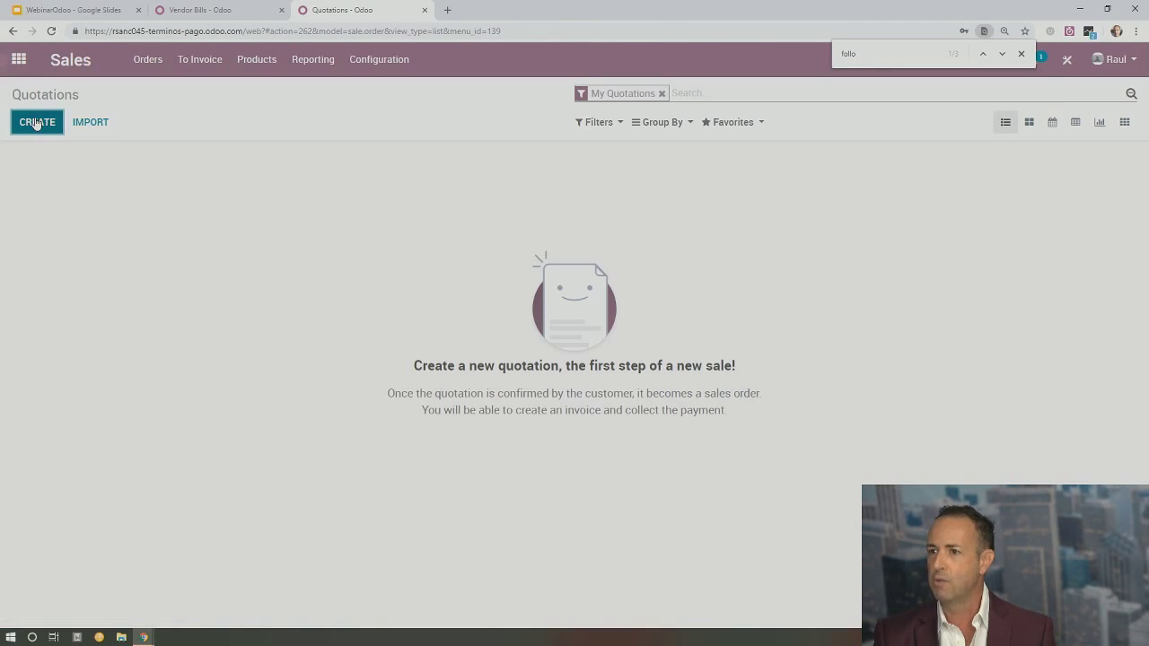
click(36, 123)
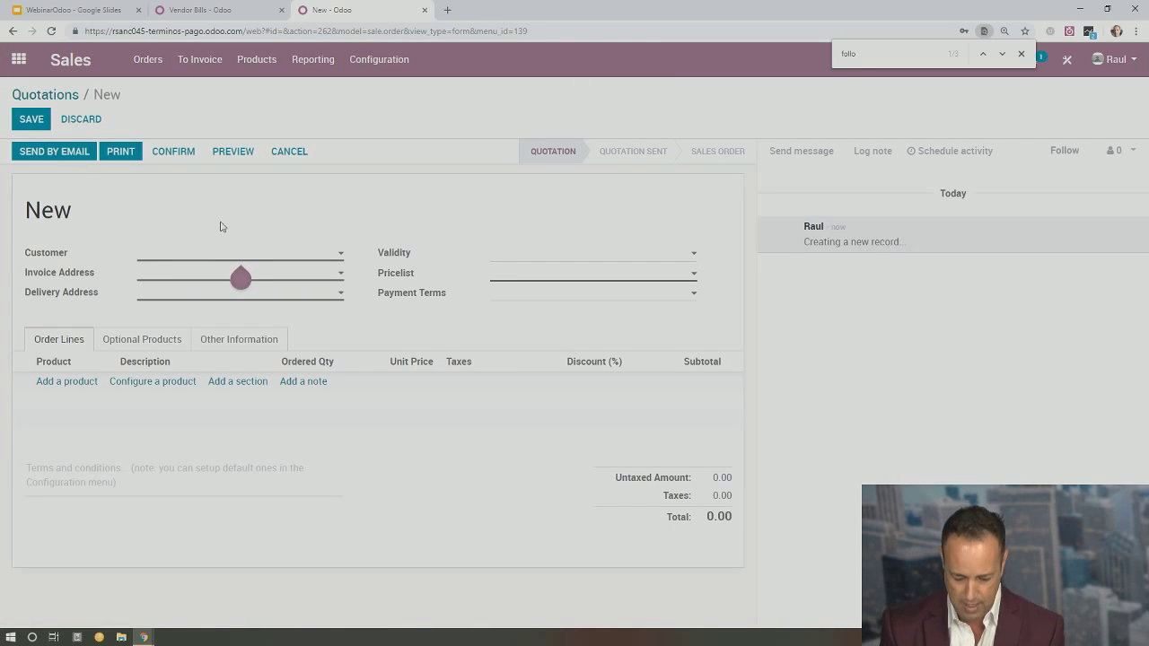
text(Cell)
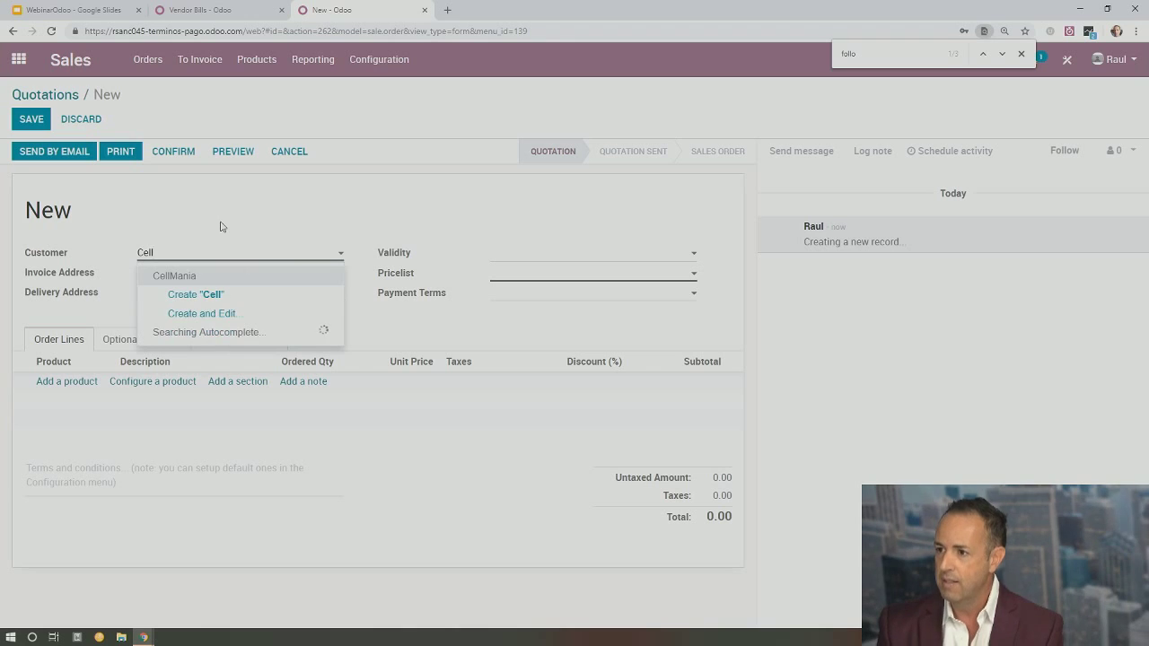
click(199, 275)
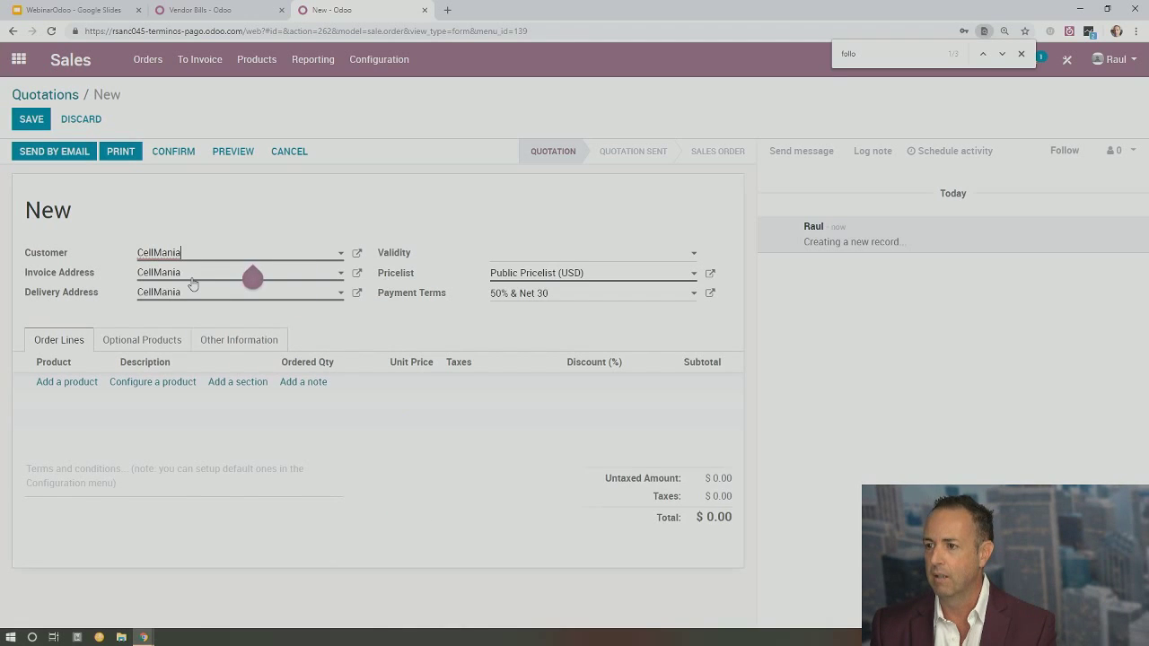
Add the product [Phones] I-Phone 8 as an order line on the CellMania quotation.
click(66, 382)
text(i)
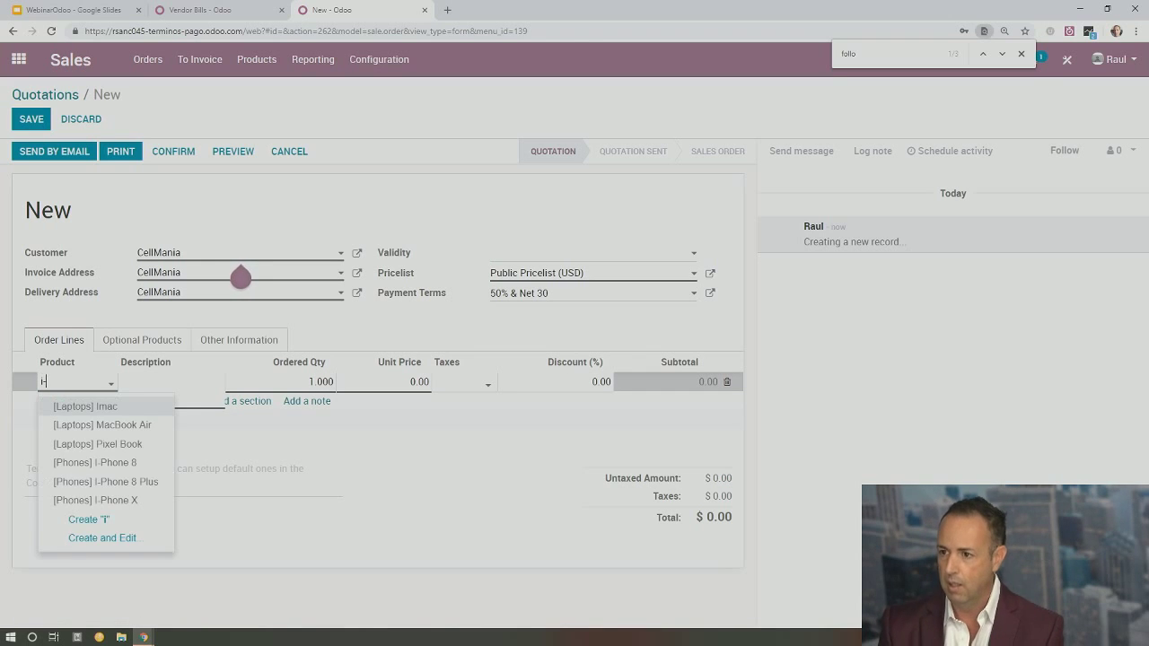
text(-)
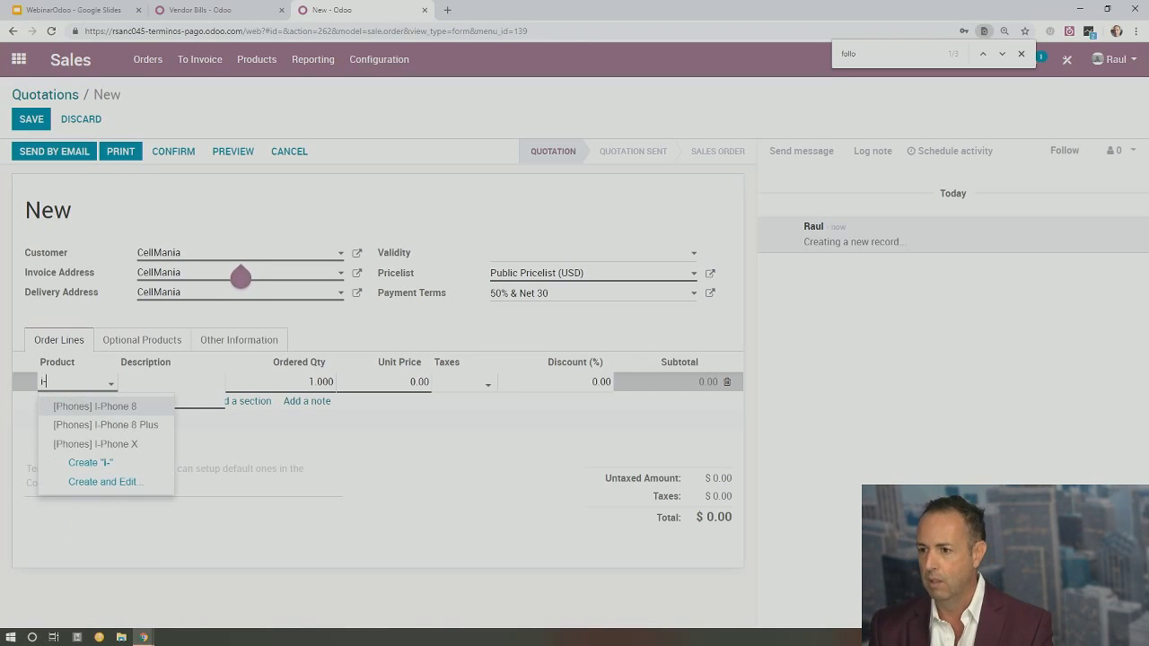
click(124, 409)
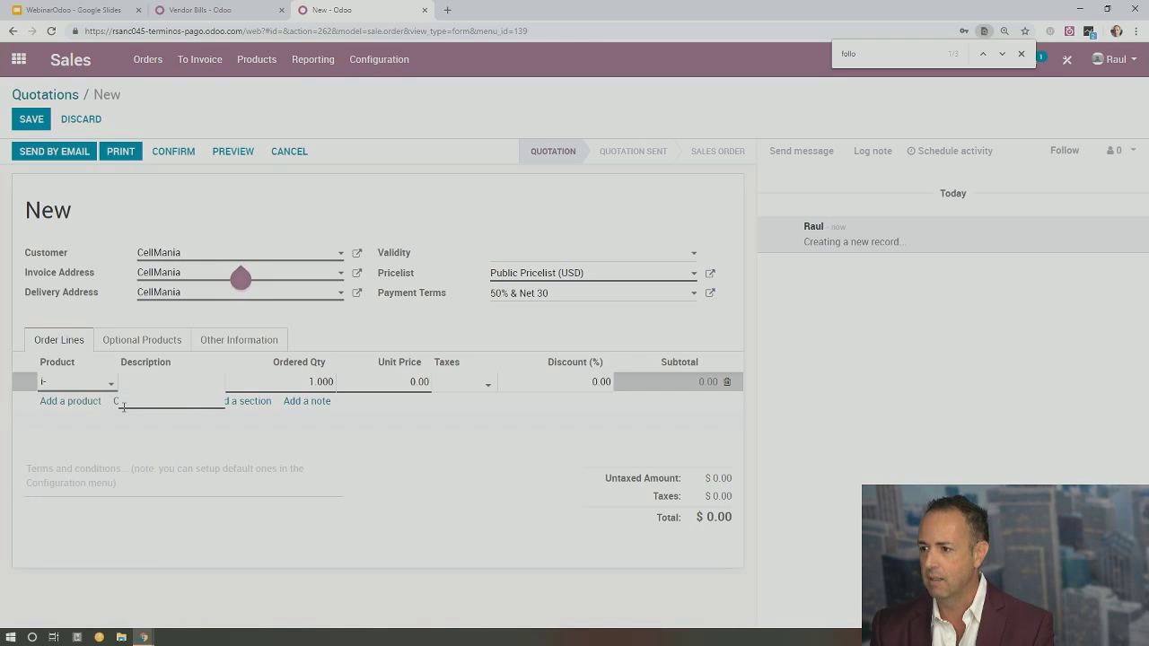
click(453, 437)
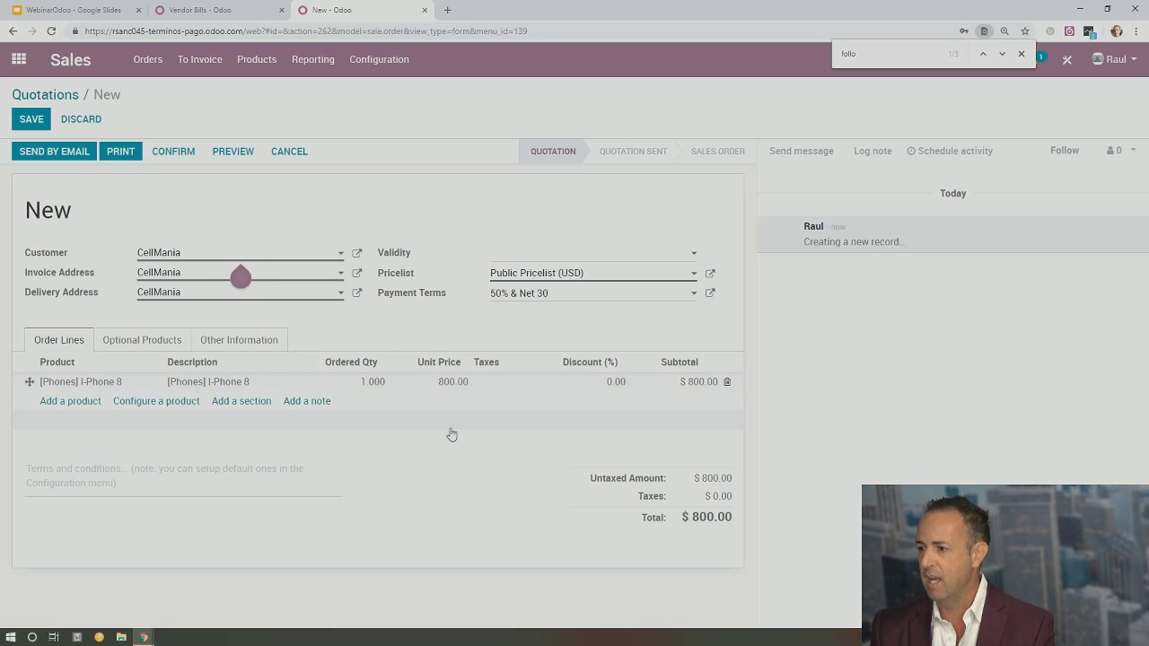
Set the quotation's payment terms to Immediate Payment and its validity date to 09/01/2018.
click(567, 294)
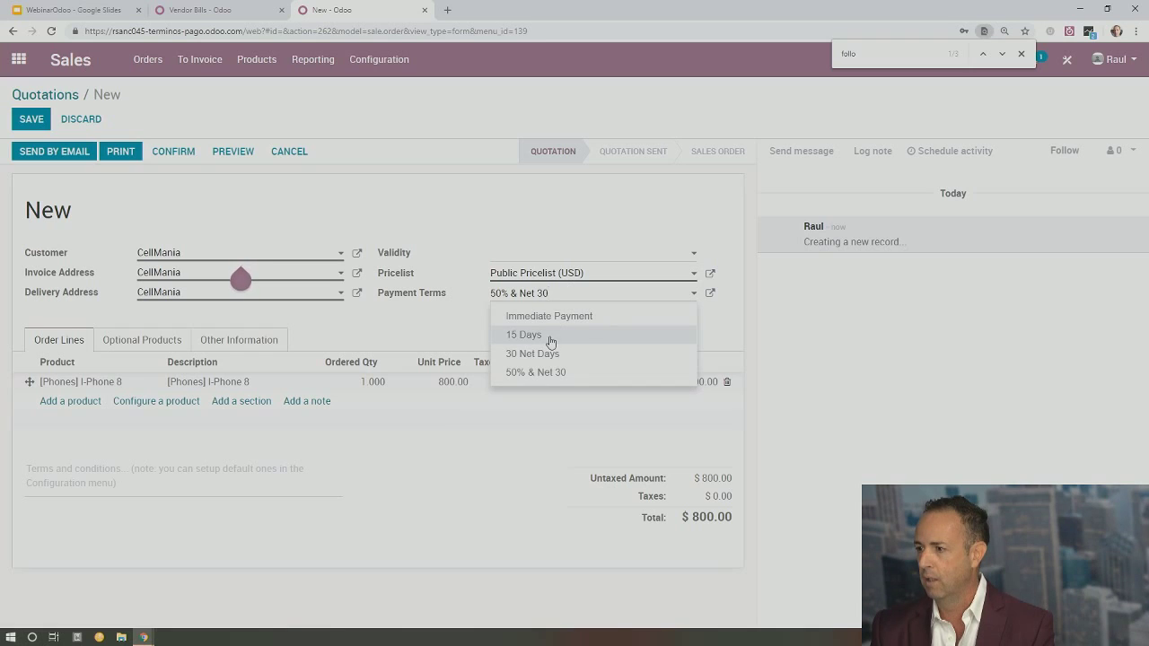
click(557, 317)
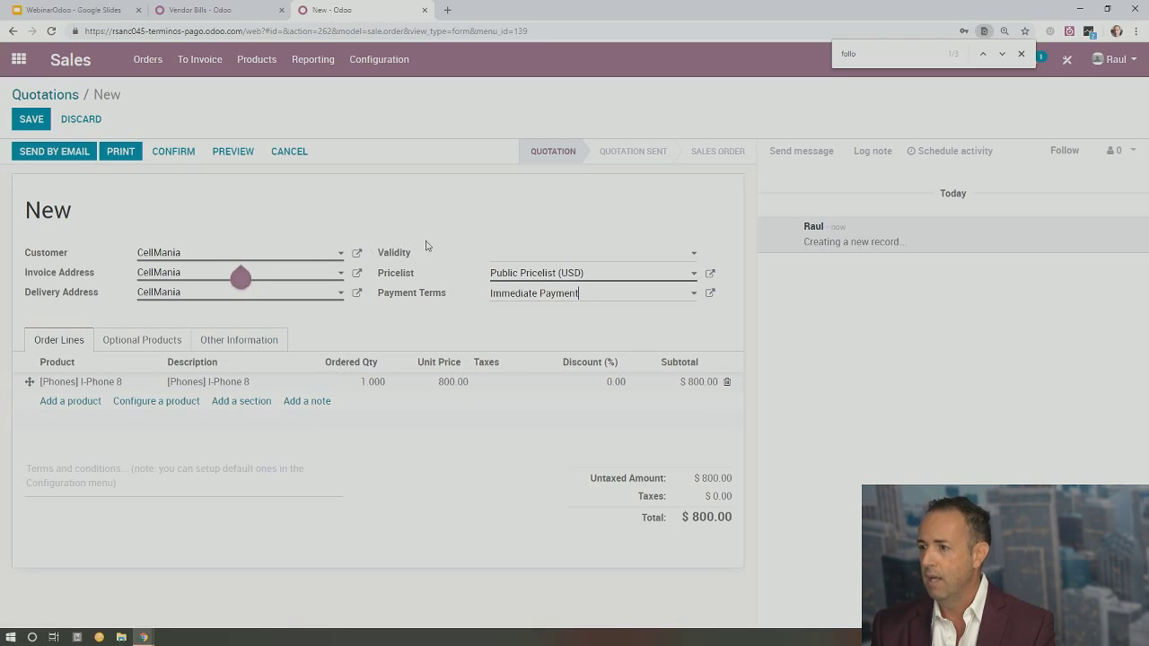
click(545, 255)
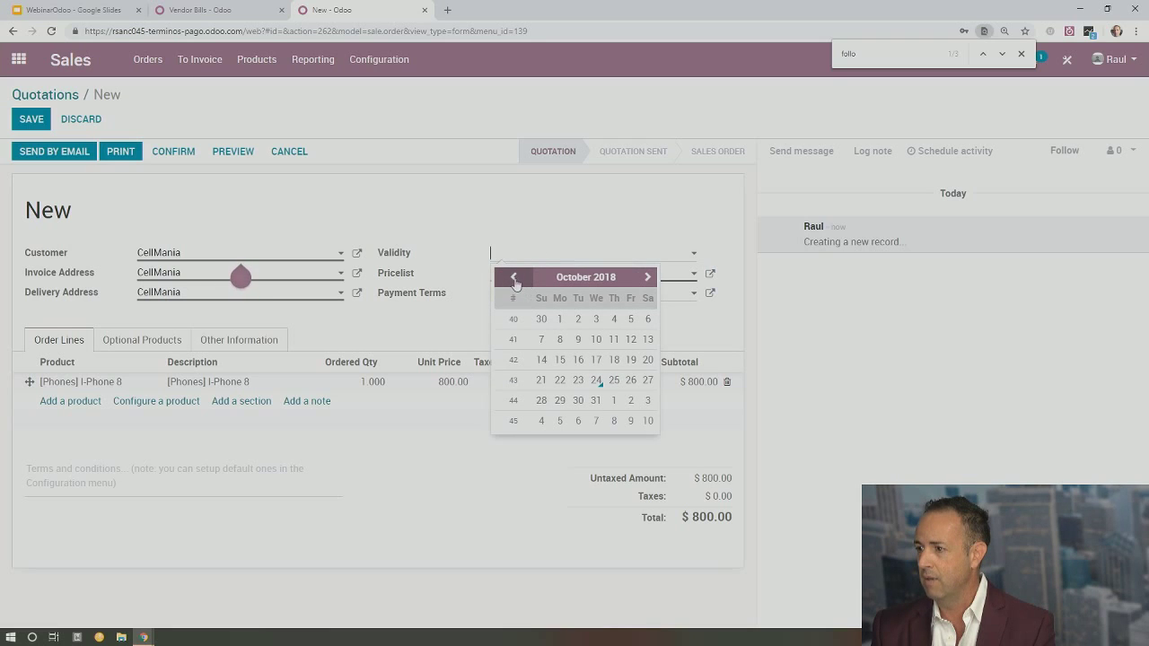
click(513, 278)
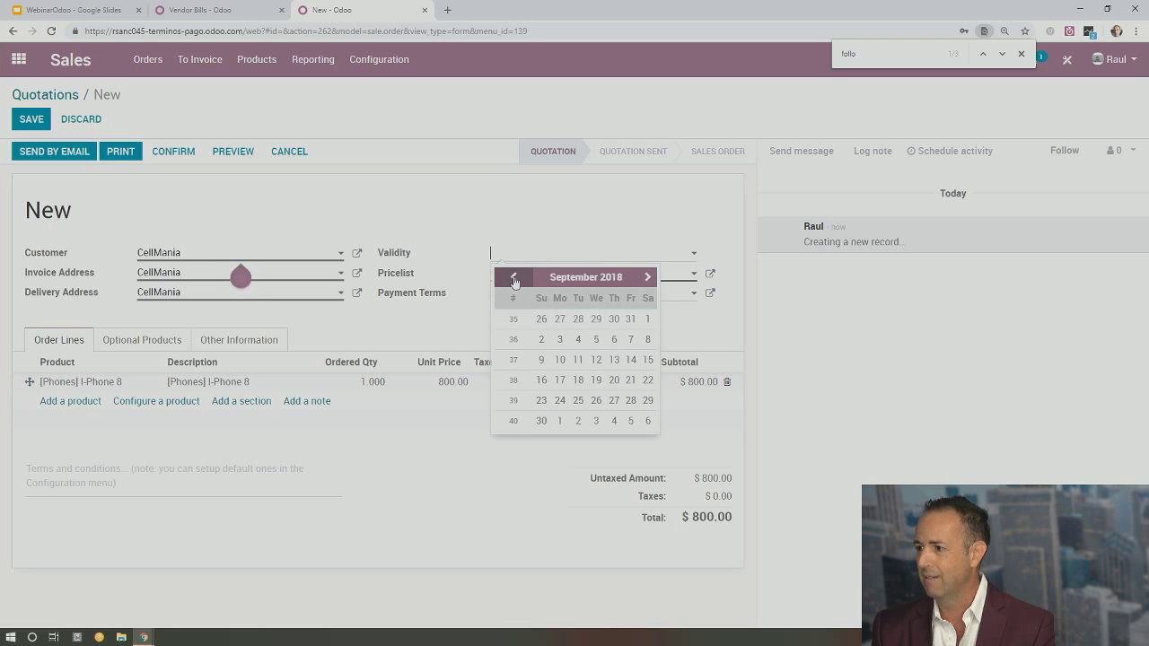
click(648, 320)
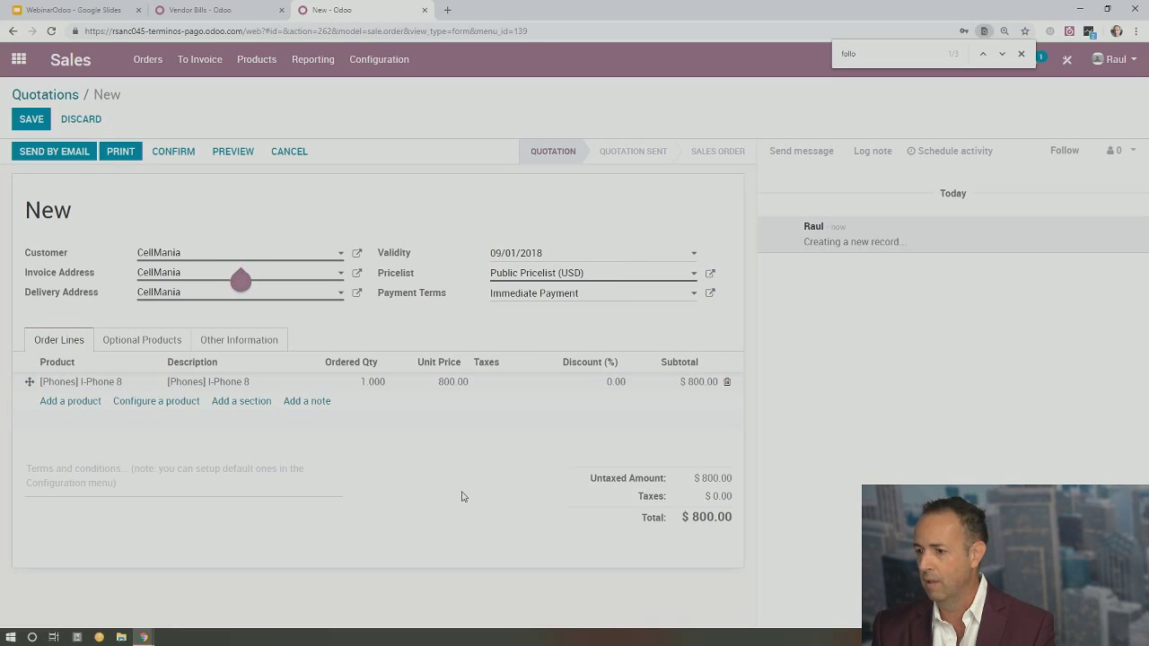
Confirm the CellMania quotation, and create and view a draft invoice for its invoiceable lines.
click(180, 156)
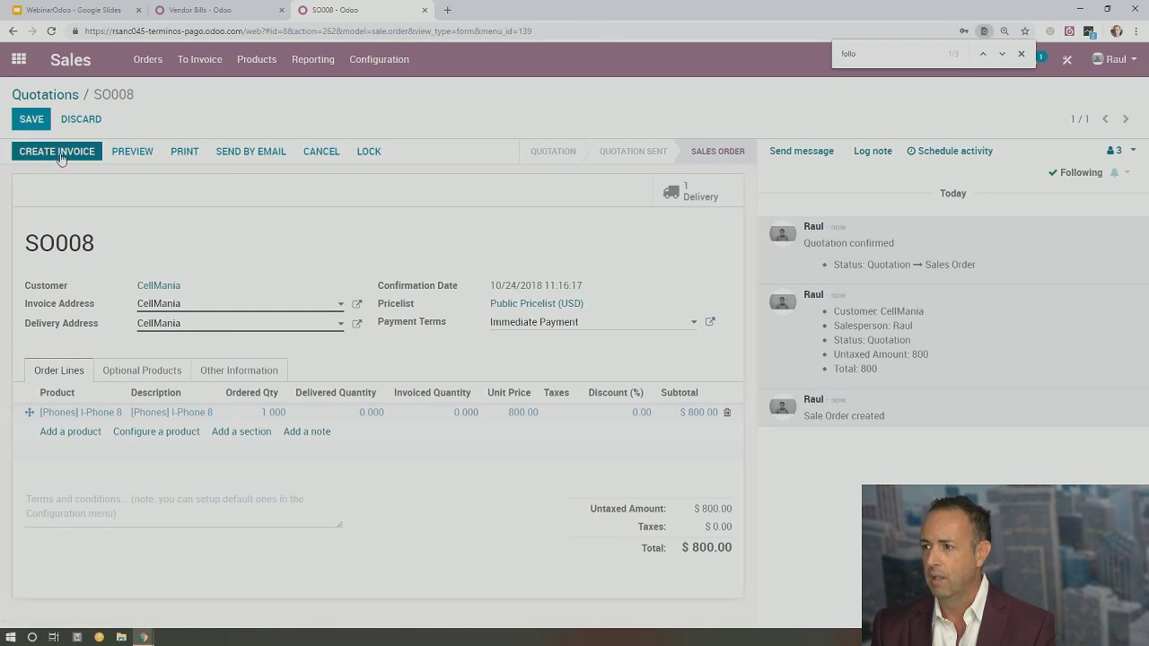
click(59, 152)
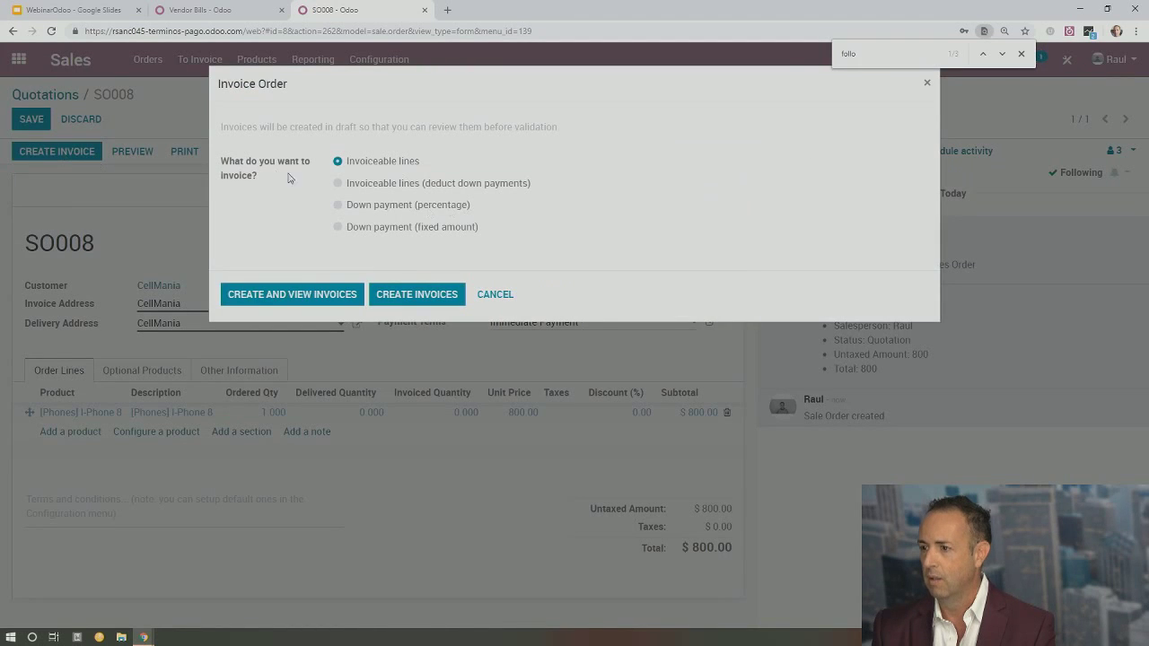
click(308, 298)
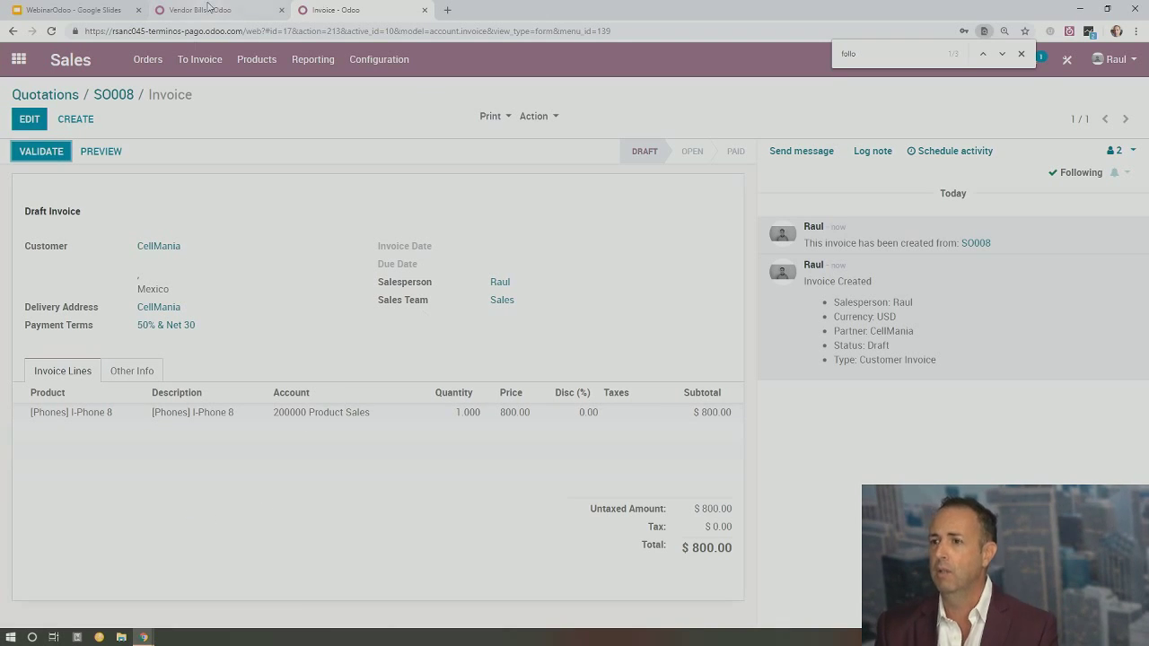
Switch to the Accounting app and open the customer follow-up reports.
click(18, 60)
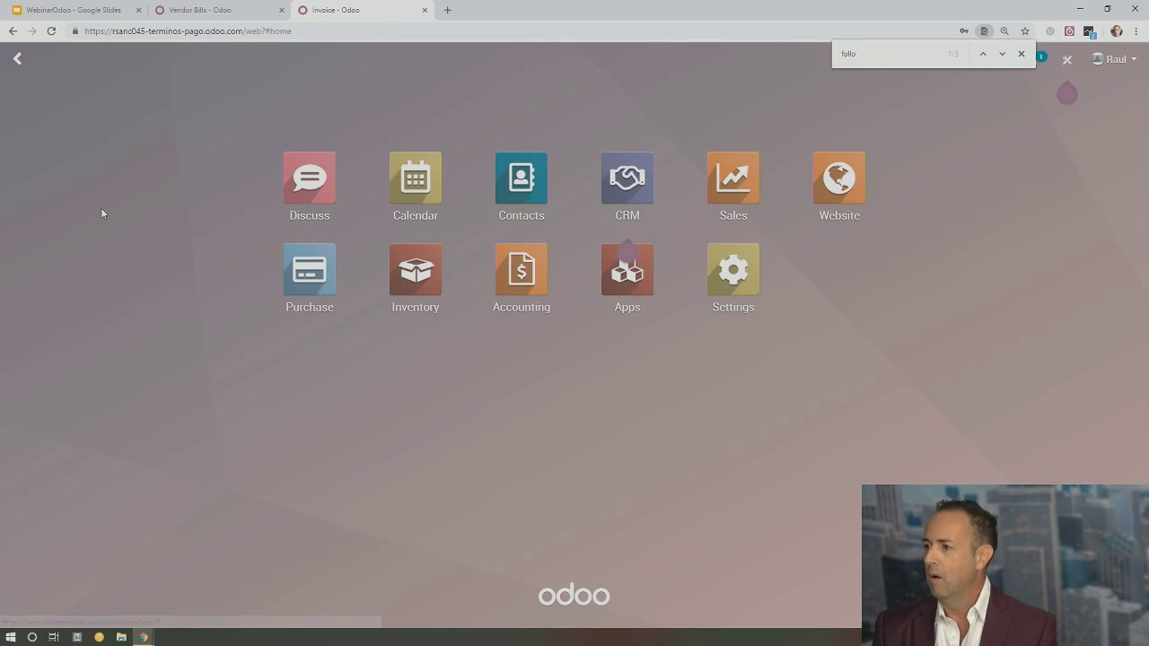
click(543, 287)
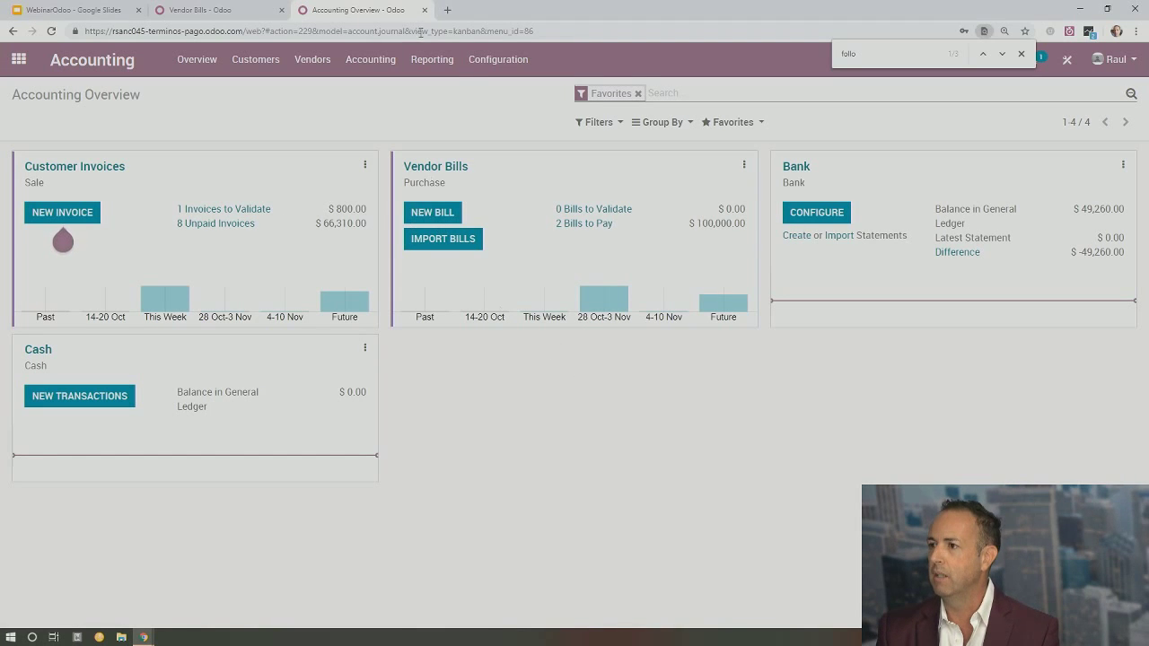
click(260, 61)
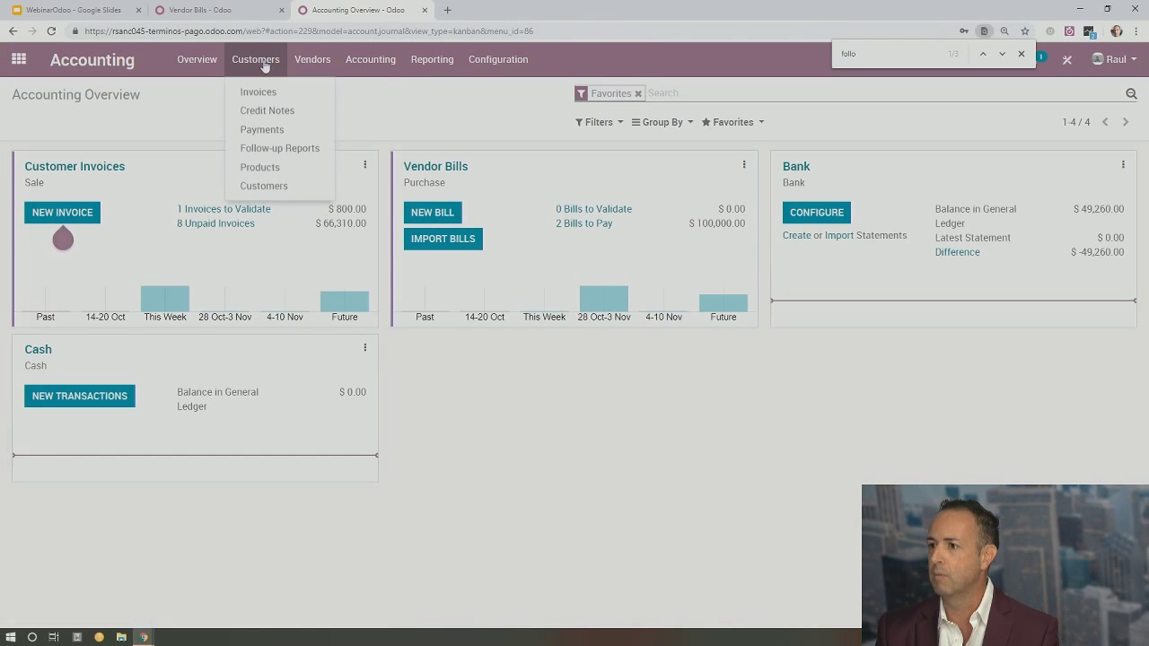
click(280, 151)
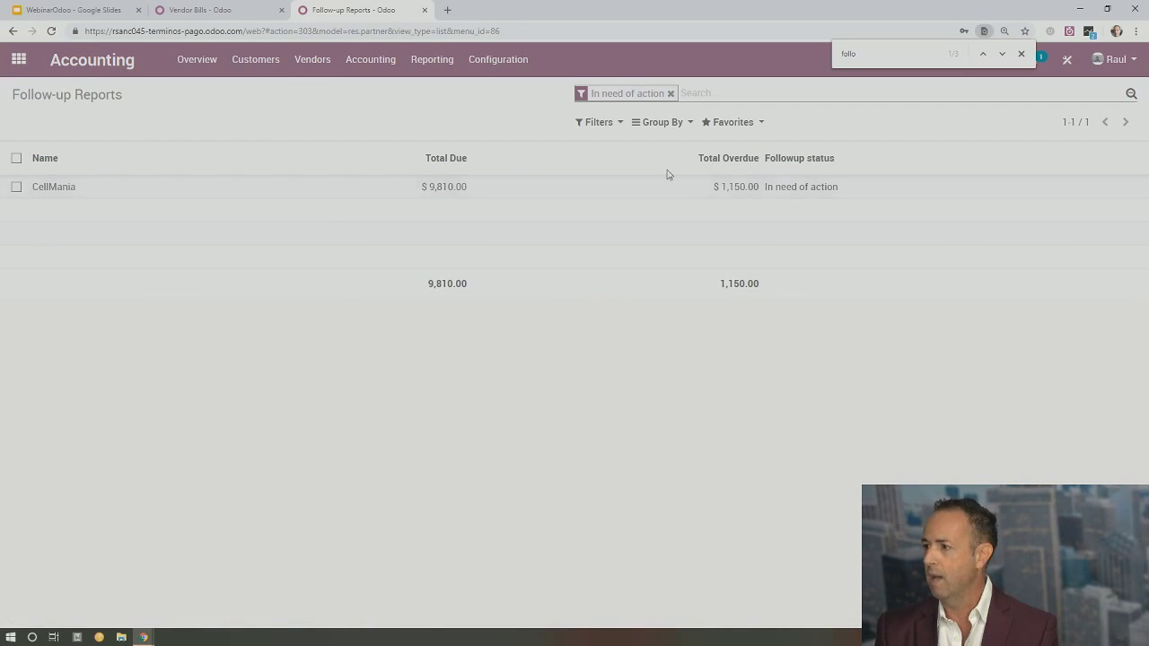
Open CellMania's follow-up report and review its reminder text, invoice due dates and overdue amounts.
click(54, 186)
scroll(344, 213, down, 1)
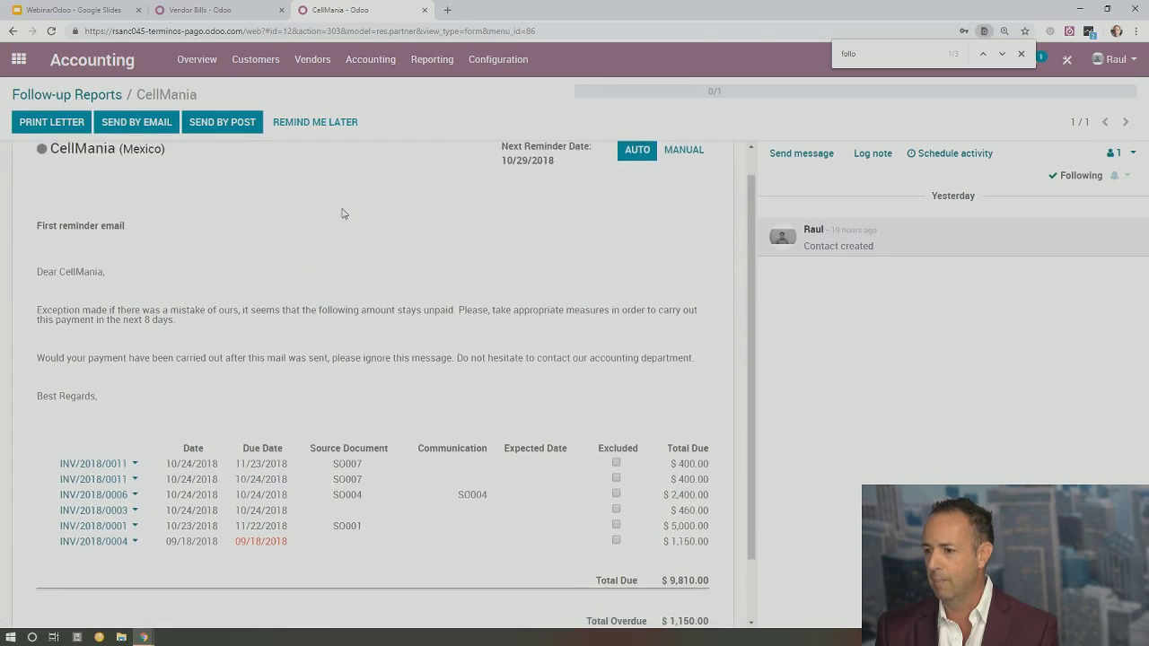
scroll(341, 214, down, 2)
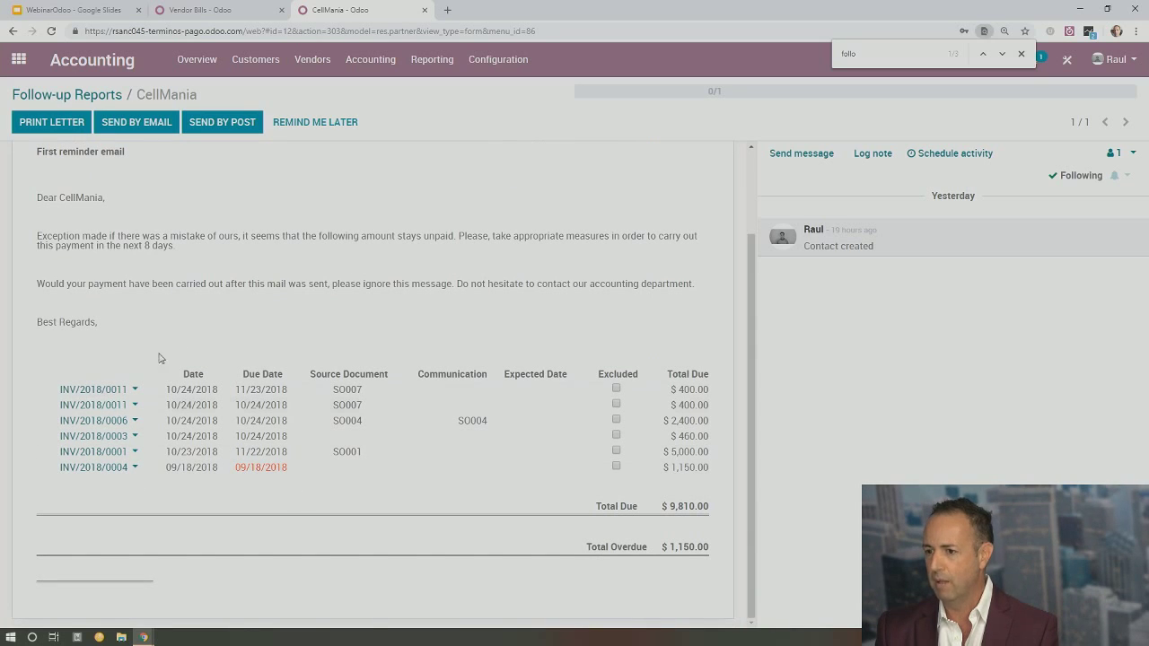
scroll(474, 287, up, 3)
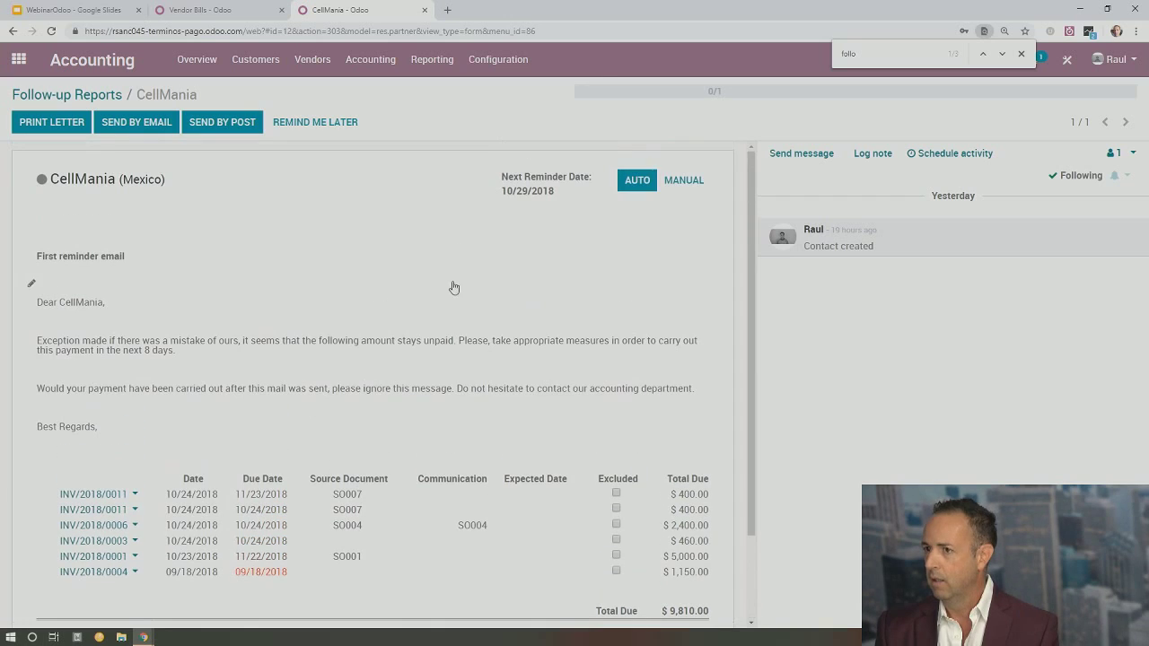
Leave CellMania's follow-up report and return to the overview of installed apps.
click(255, 63)
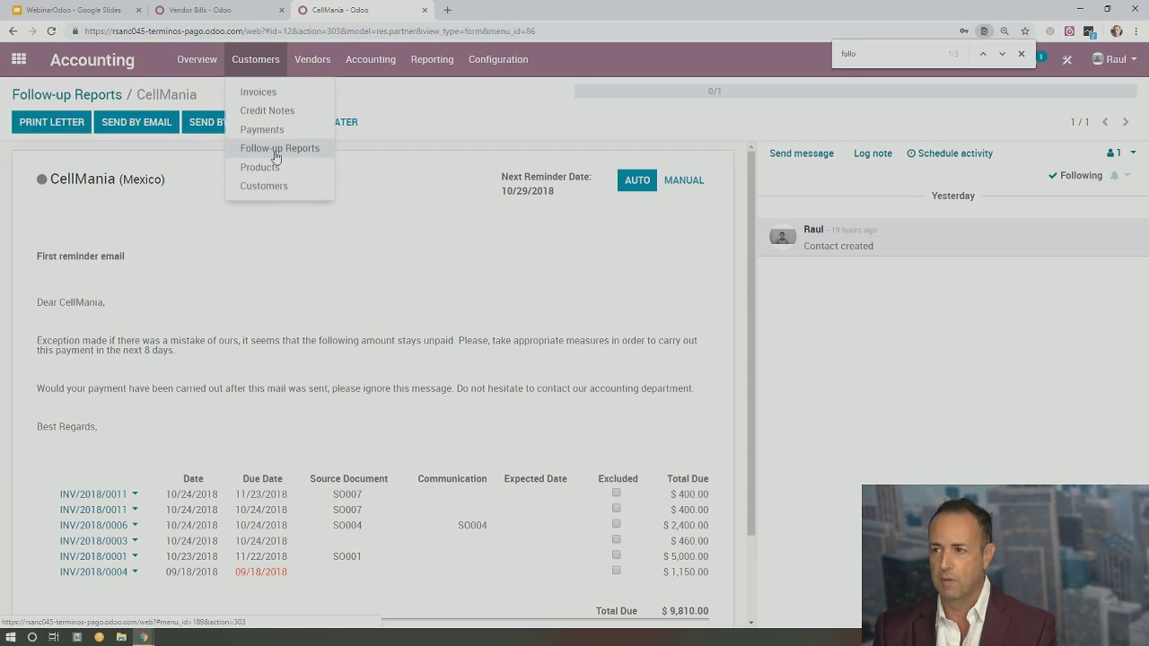
click(466, 114)
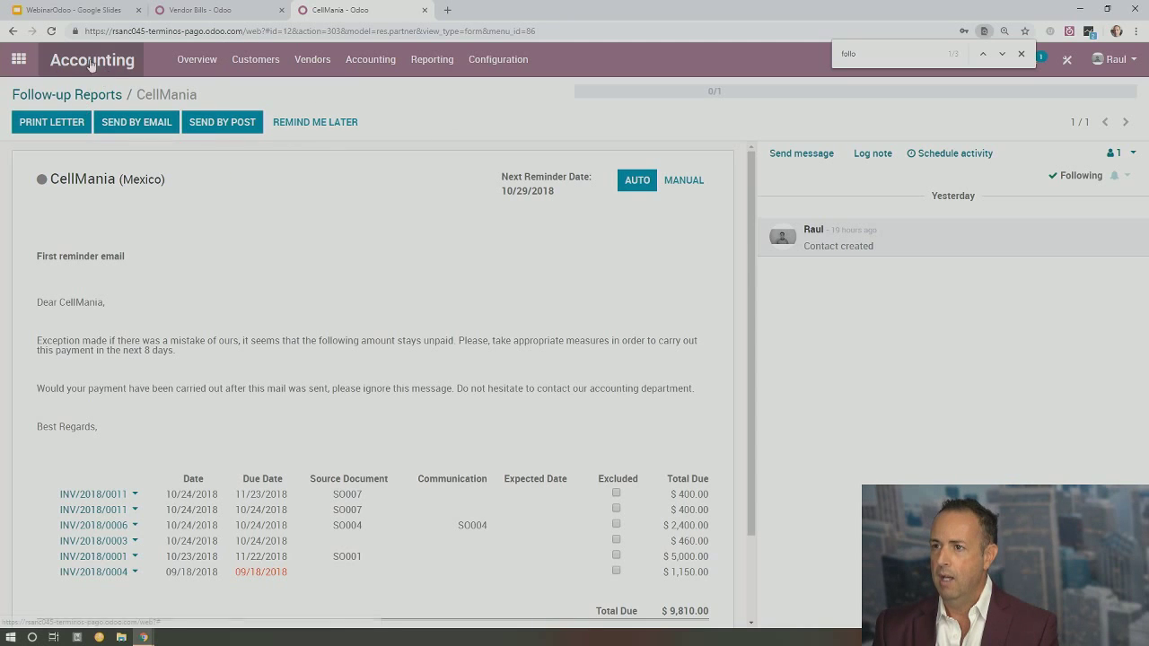
click(19, 61)
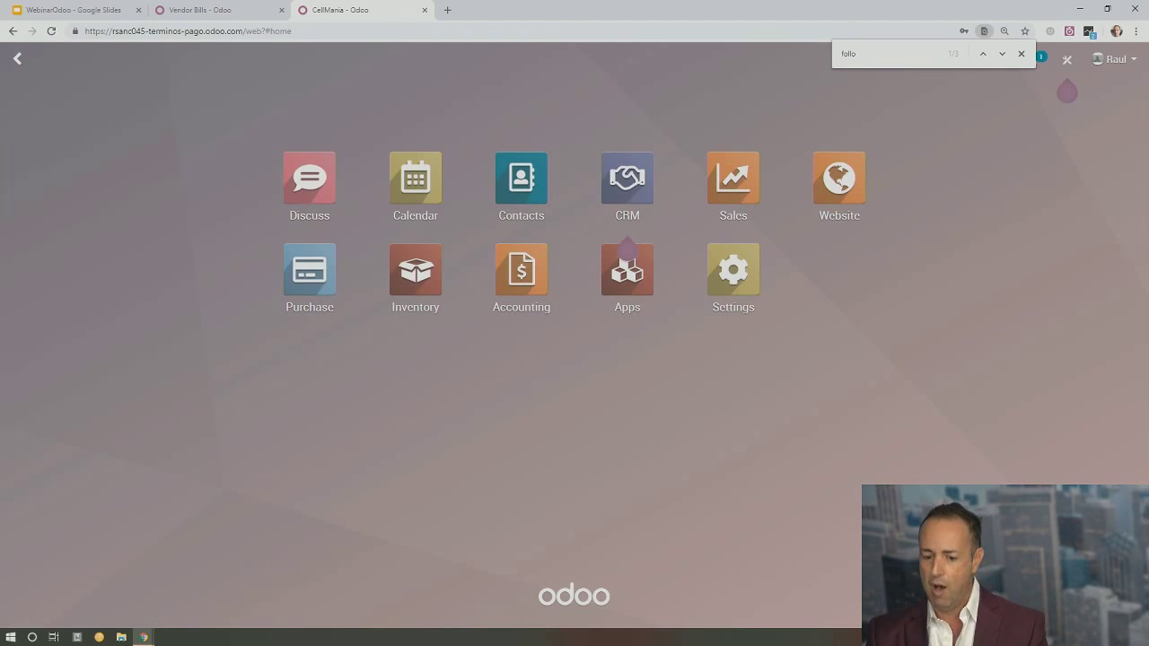